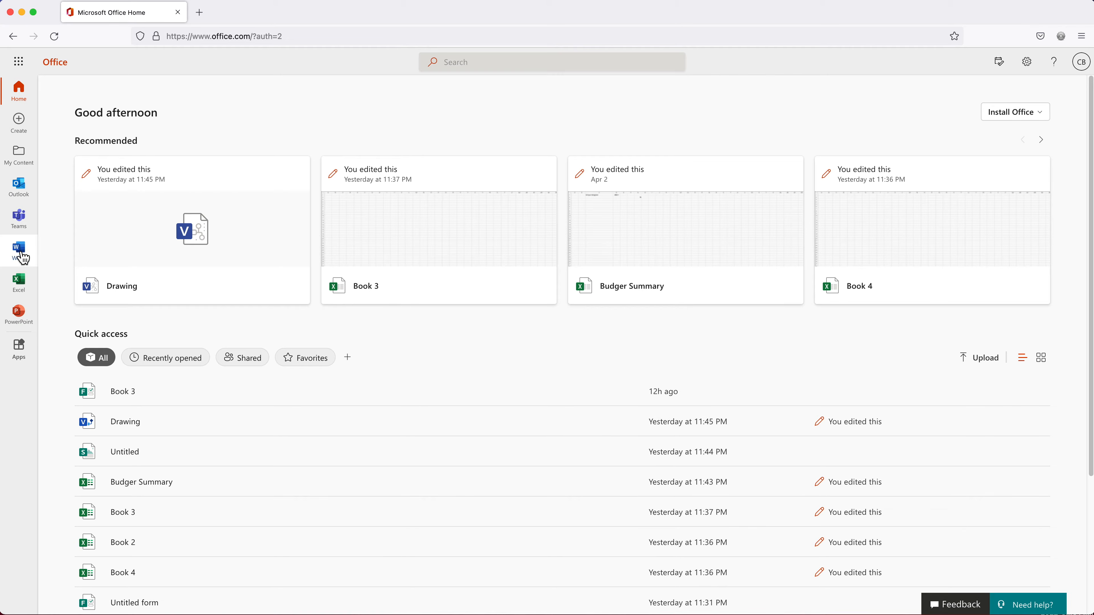
Create a new blank Excel workbook (Book 5) from Office Home's Create page
{"action": "left_click", "coordinate": [23, 128]}
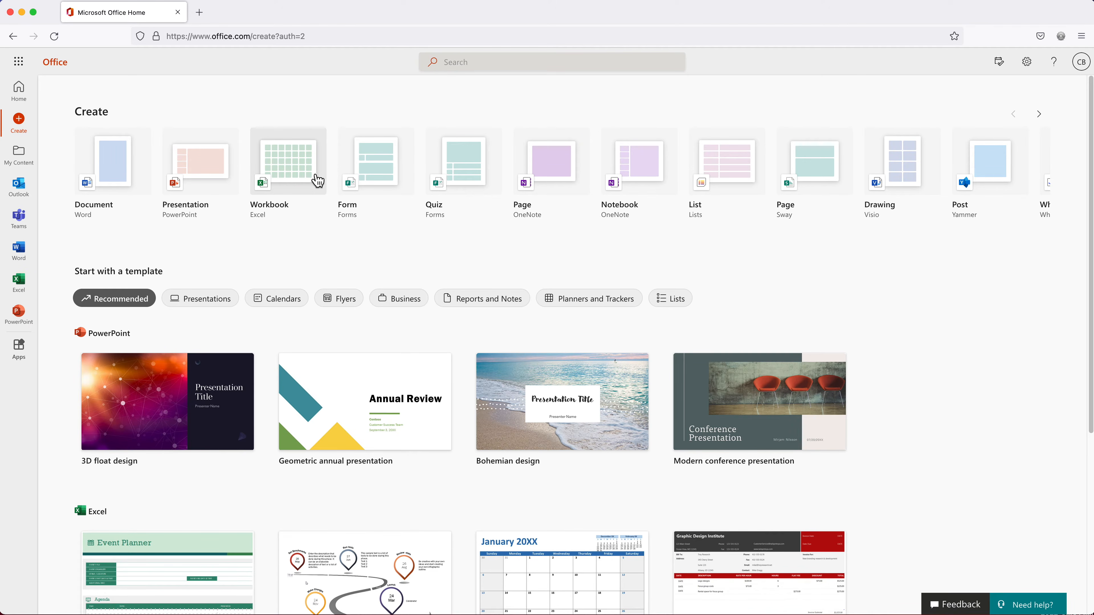
{"action": "left_click", "coordinate": [296, 178]}
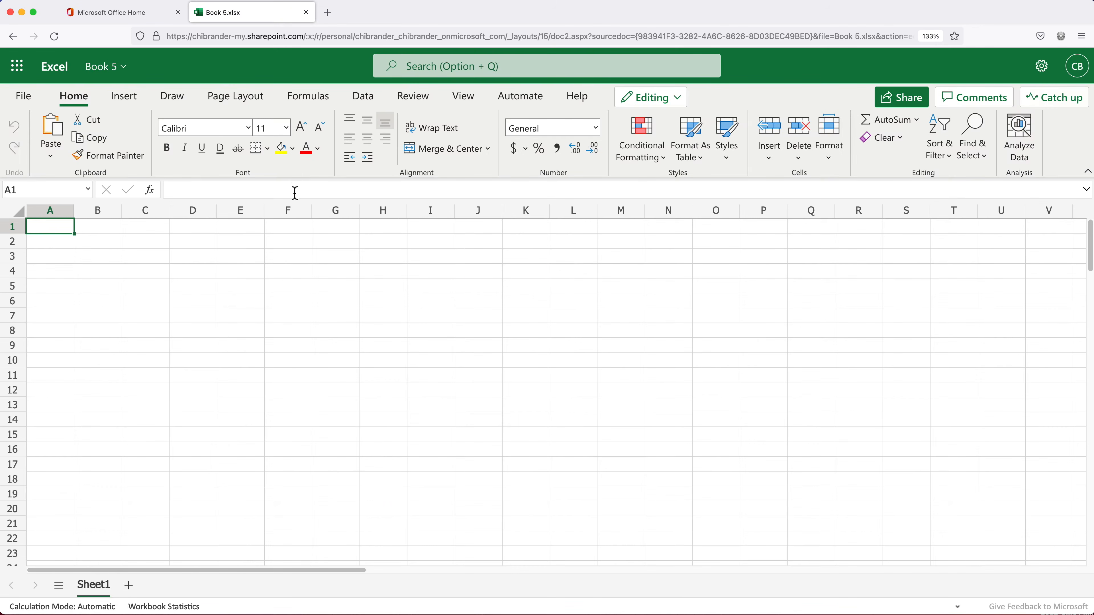
Rename the workbook to 'Form Responses'
{"action": "left_click", "coordinate": [129, 76]}
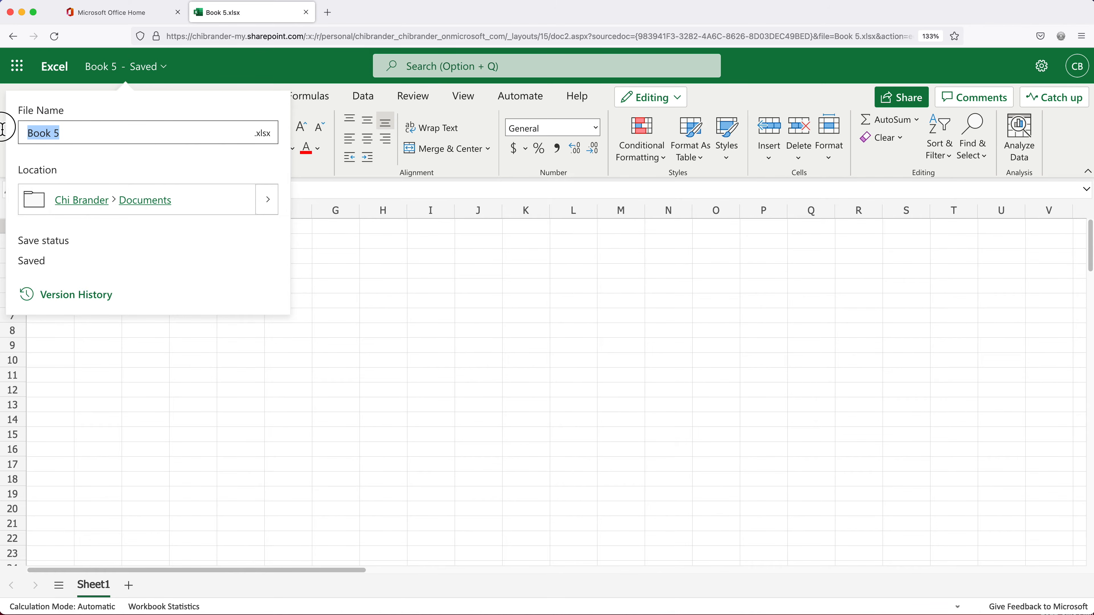
{"action": "type", "text": "Form Responses"}
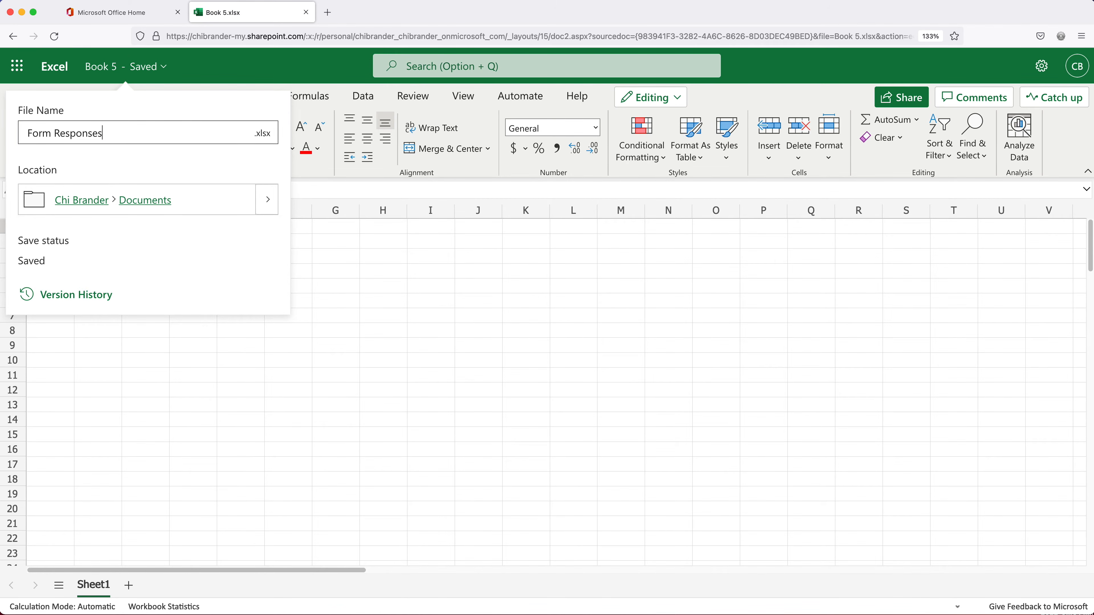
{"action": "key", "text": "Return"}
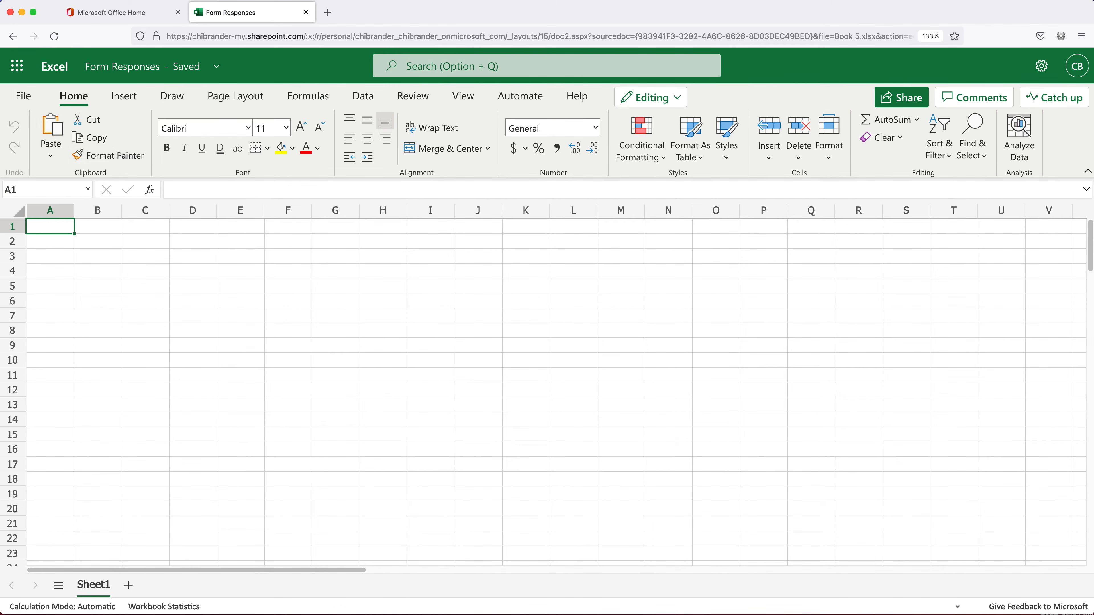
Create a new Microsoft Form linked to the workbook
{"action": "left_click", "coordinate": [127, 107]}
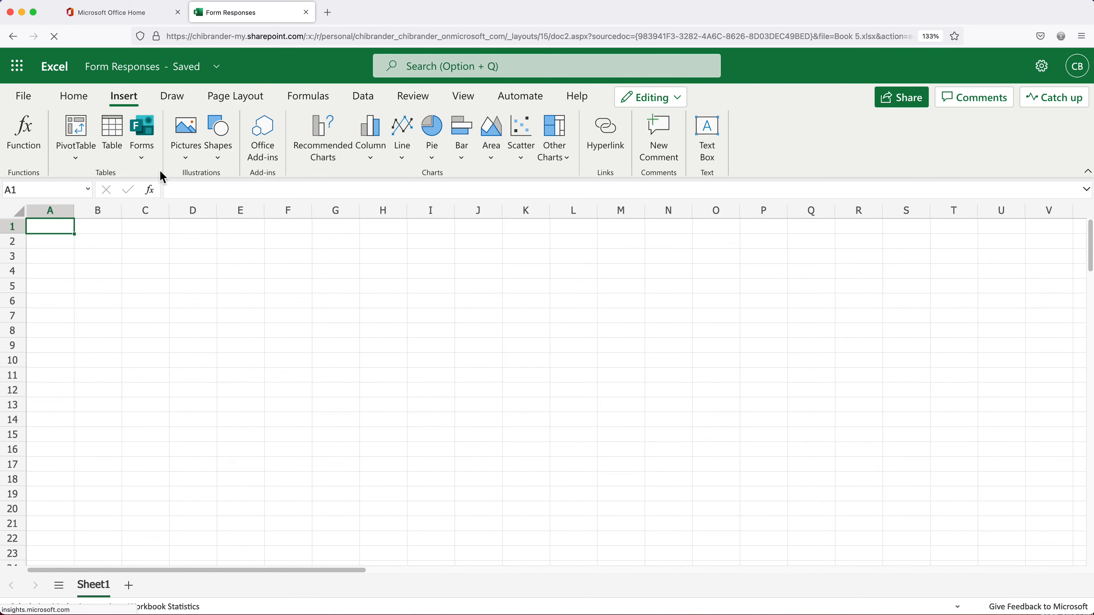
{"action": "left_click", "coordinate": [144, 158]}
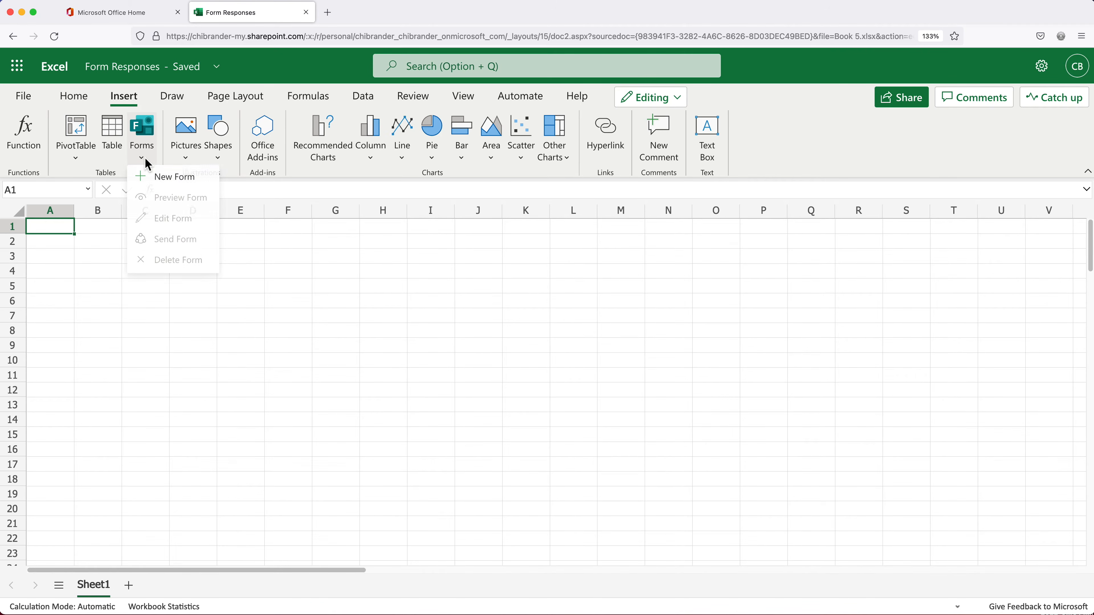
{"action": "left_click", "coordinate": [179, 186]}
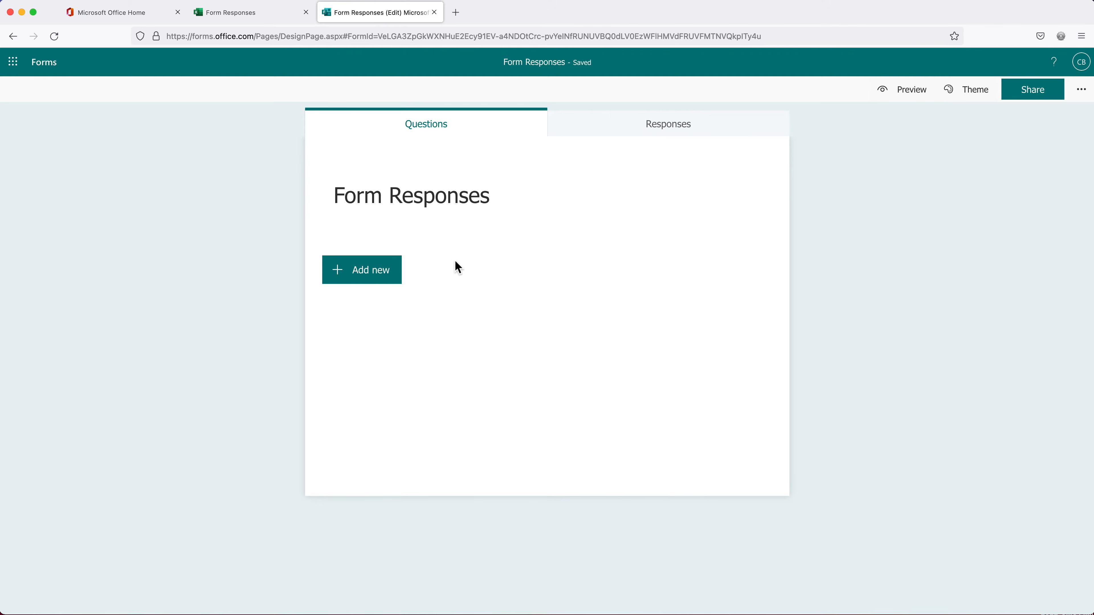
Retitle the form 'Order Form'
{"action": "left_click", "coordinate": [440, 210]}
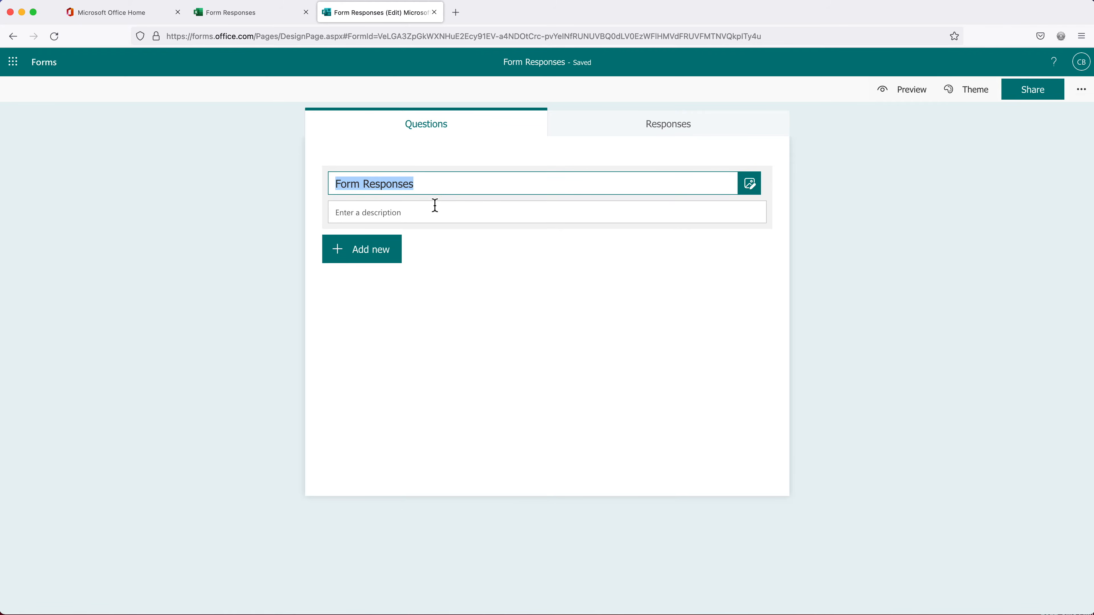
{"action": "type", "text": "Order Form"}
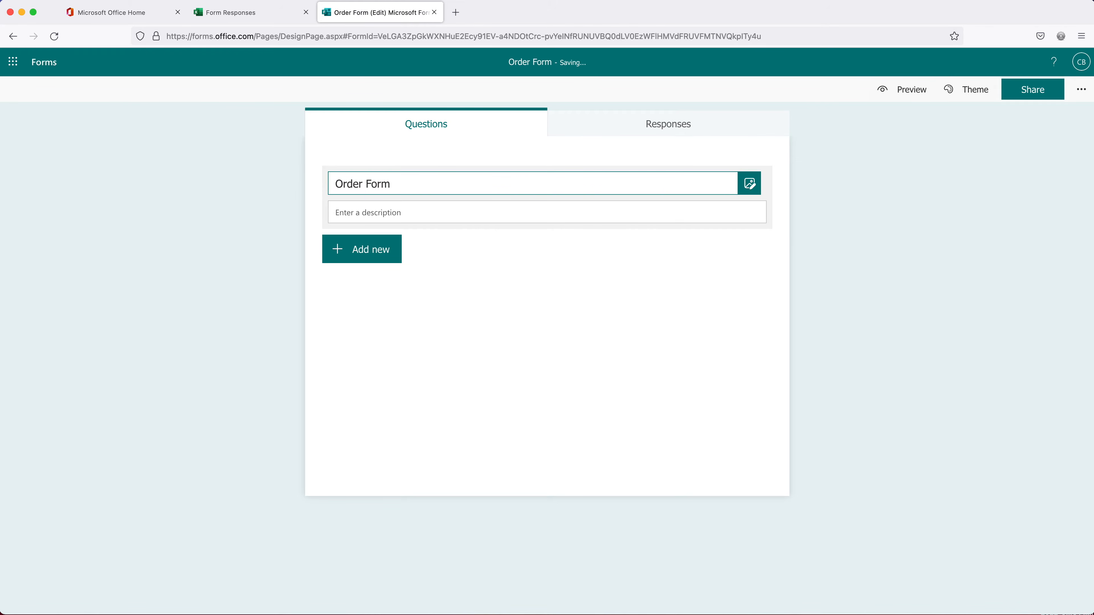
{"action": "left_click", "coordinate": [452, 162]}
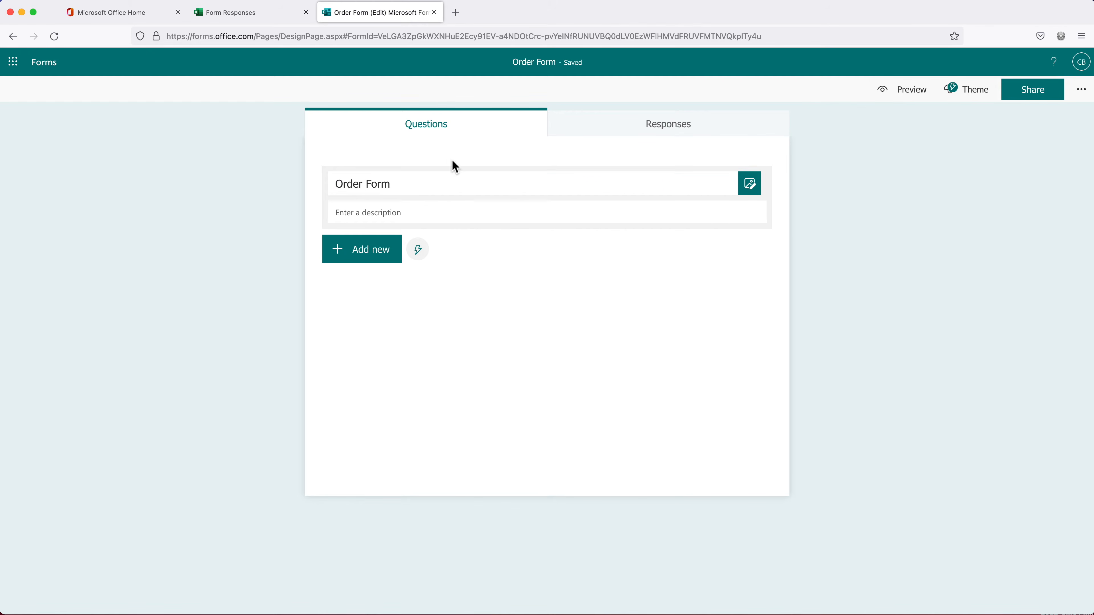
Add the suggested First name and Last name questions to the form
{"action": "left_click", "coordinate": [355, 259]}
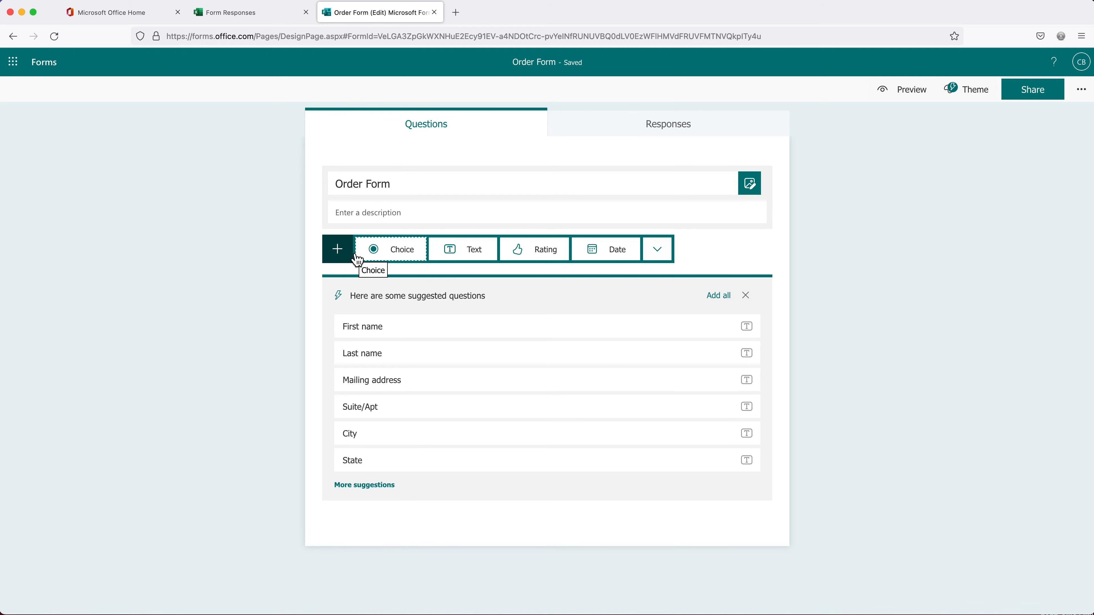
{"action": "left_click", "coordinate": [381, 330]}
{"action": "left_click", "coordinate": [378, 352]}
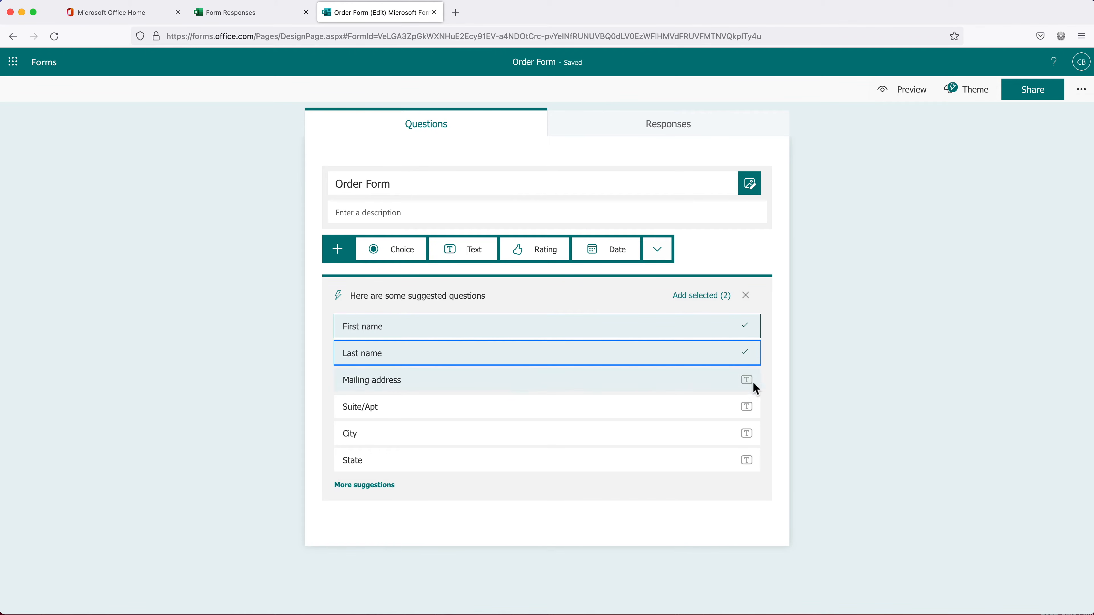
{"action": "left_click", "coordinate": [695, 297]}
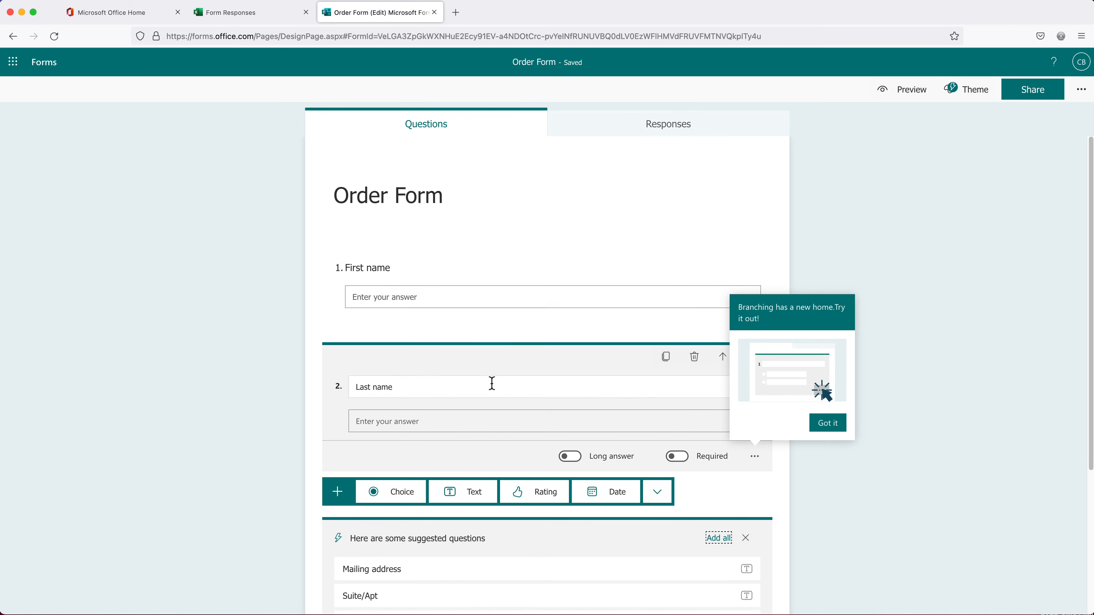
{"action": "left_click", "coordinate": [827, 431]}
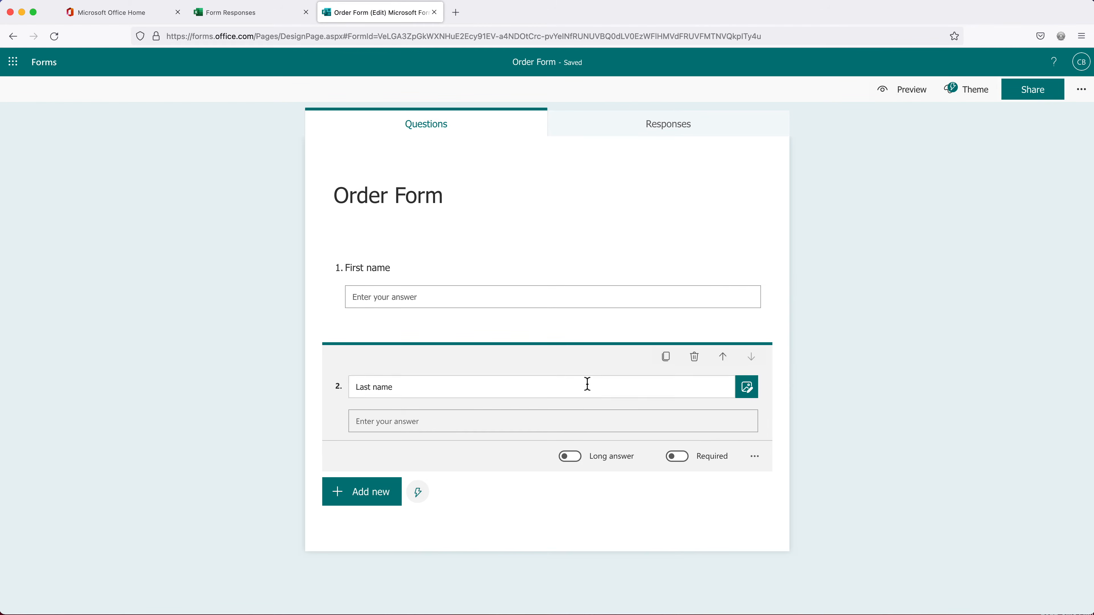
Make both the First name and Last name questions required
{"action": "left_click", "coordinate": [581, 308]}
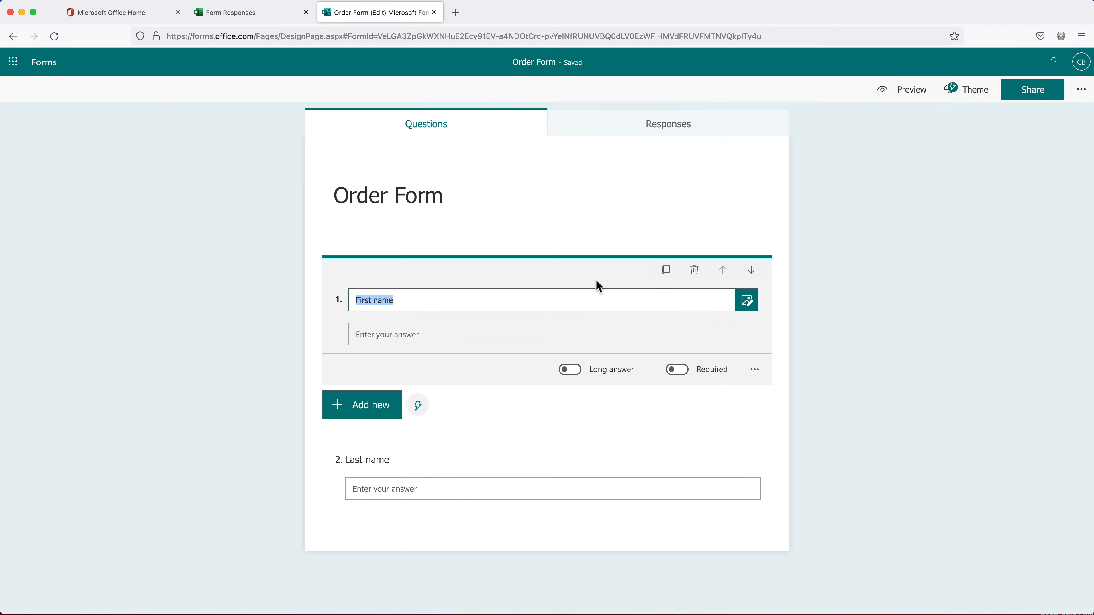
{"action": "left_click", "coordinate": [684, 371]}
{"action": "left_click", "coordinate": [486, 458]}
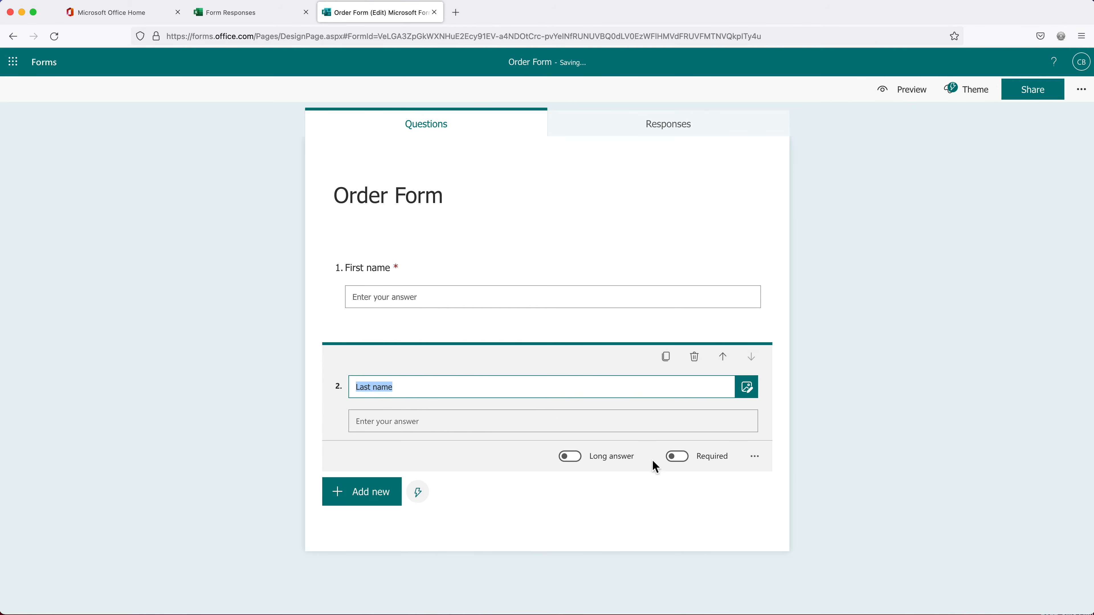
{"action": "left_click", "coordinate": [674, 460]}
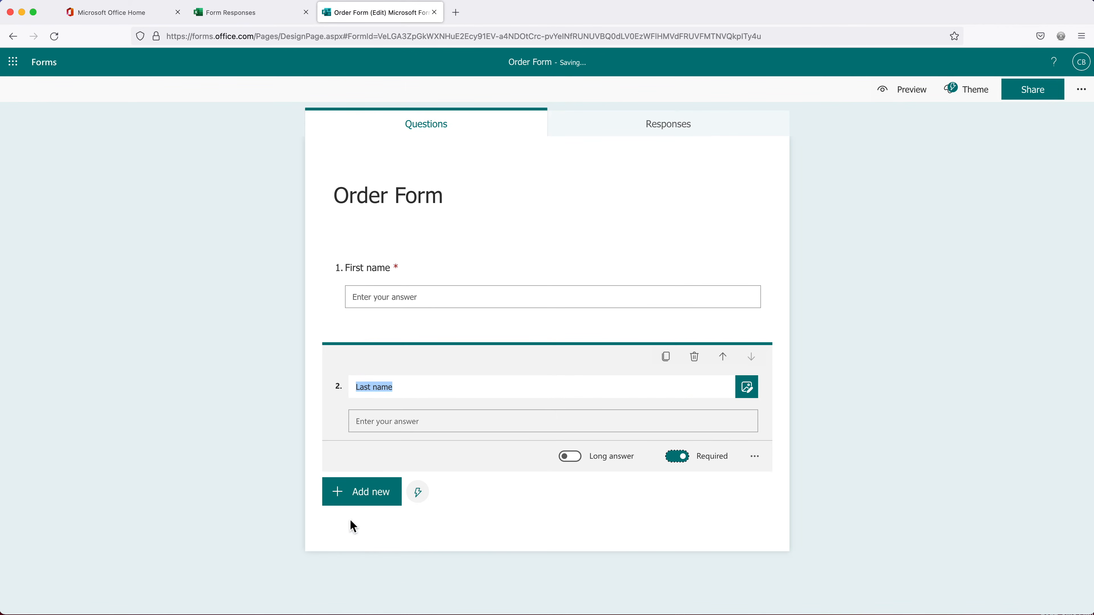
{"action": "left_click", "coordinate": [363, 504]}
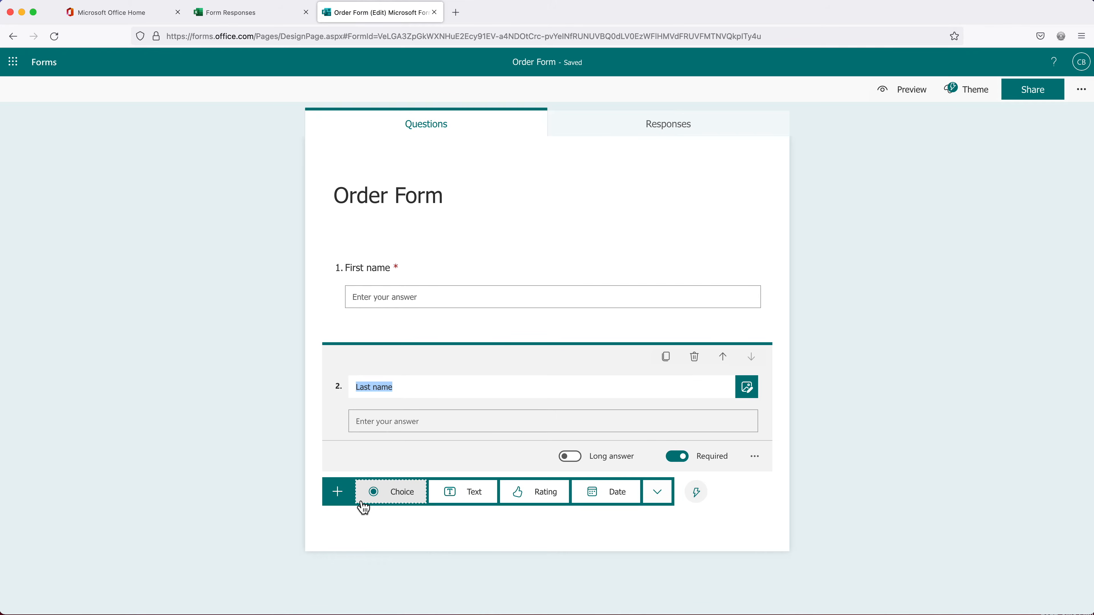
Add a third text-answer question titled Email
{"action": "left_click", "coordinate": [462, 500]}
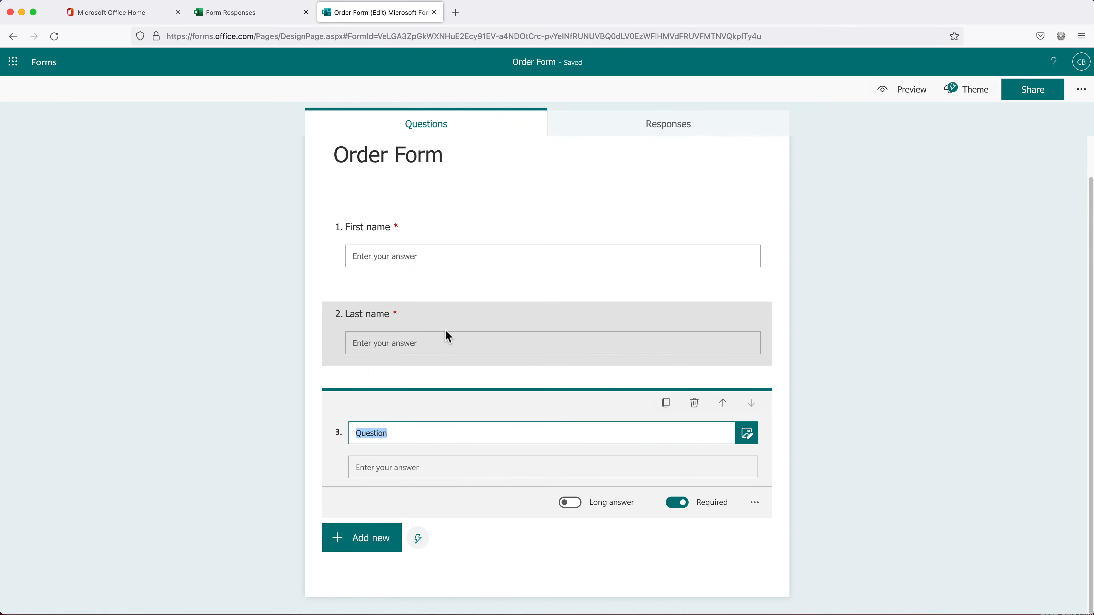
{"action": "type", "text": "Email"}
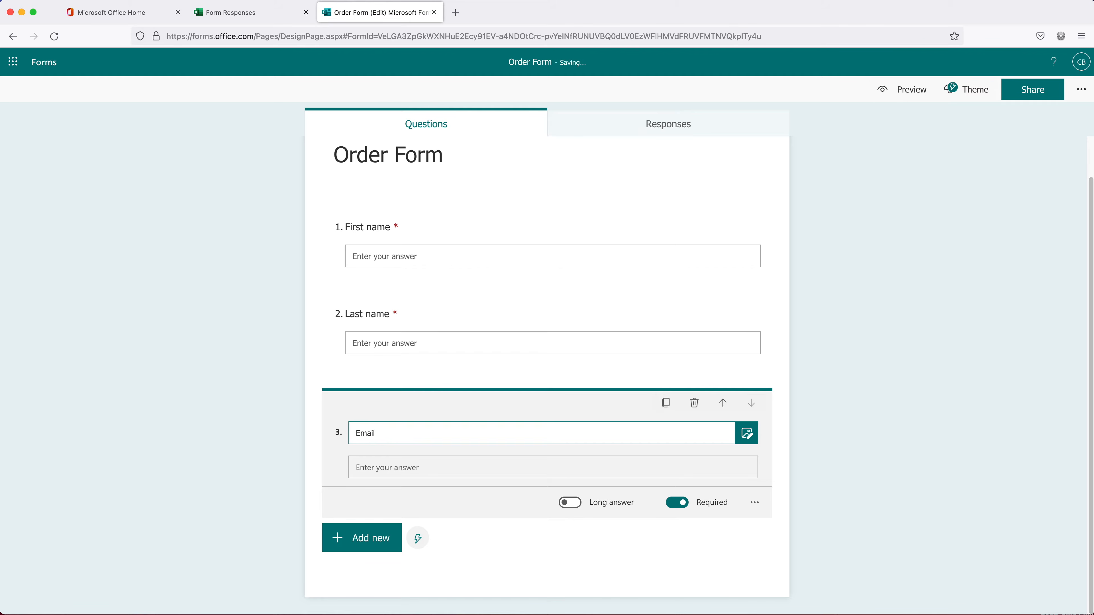
{"action": "key", "text": "Tab"}
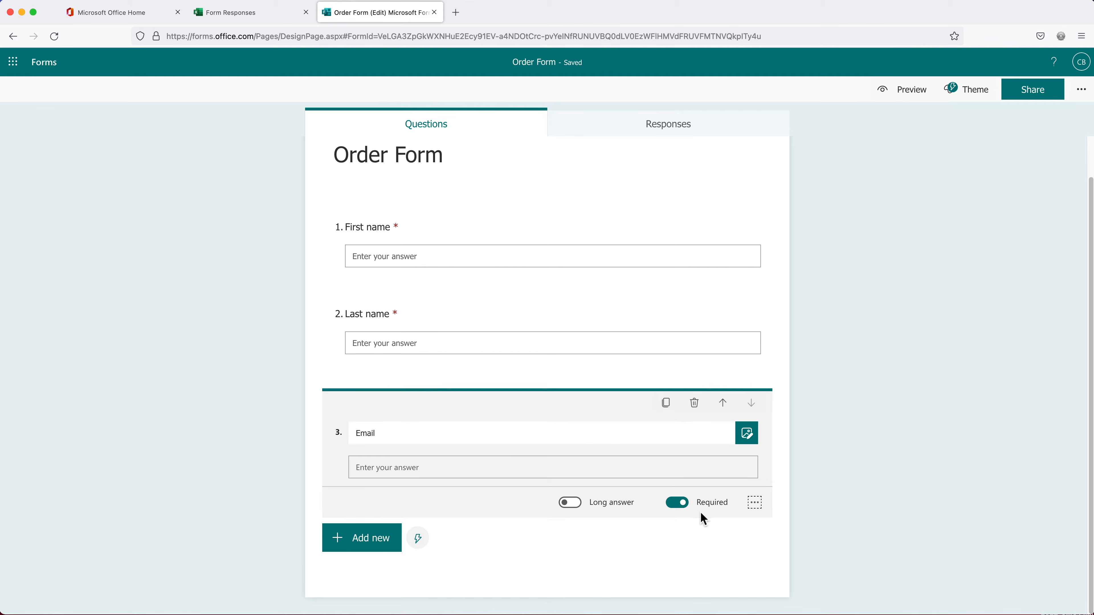
Add a multiple-choice Product question with options Excel Training and Google Sheets Training
{"action": "left_click", "coordinate": [361, 549]}
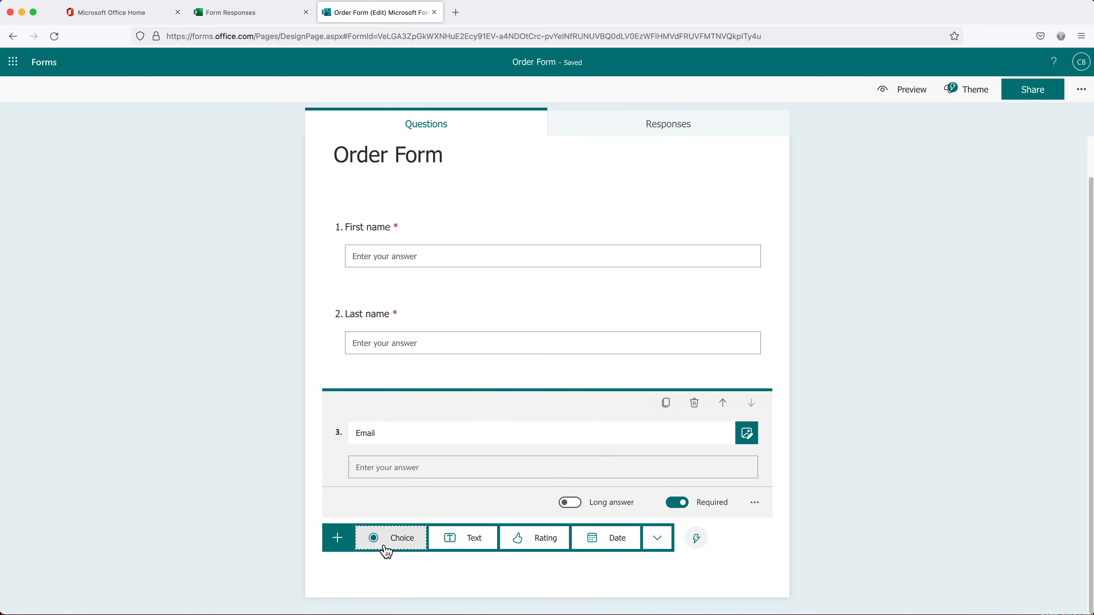
{"action": "left_click", "coordinate": [391, 539]}
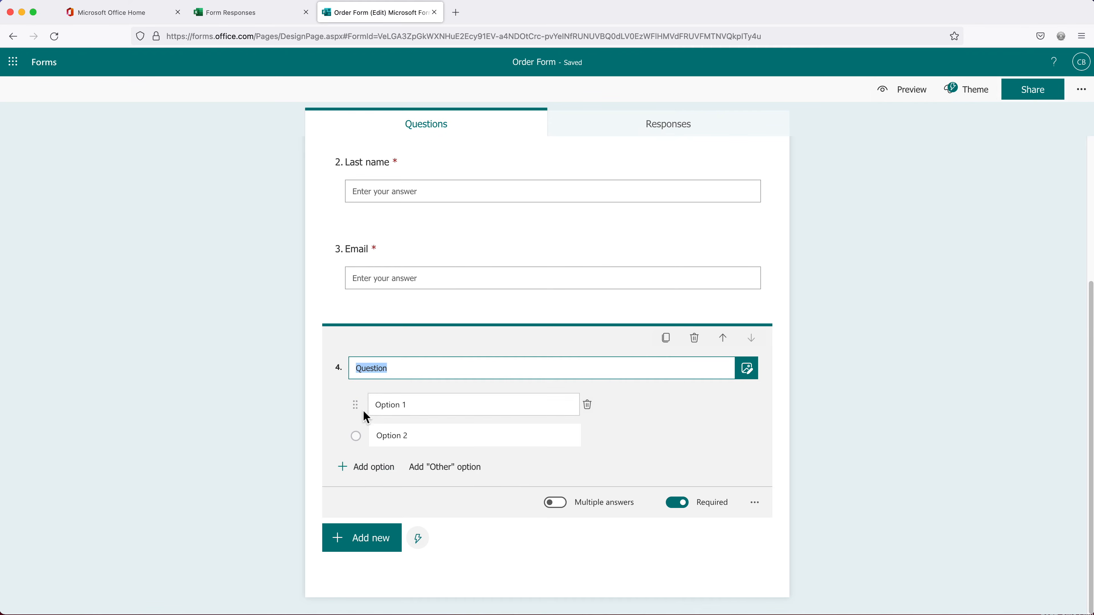
{"action": "type", "text": "Product"}
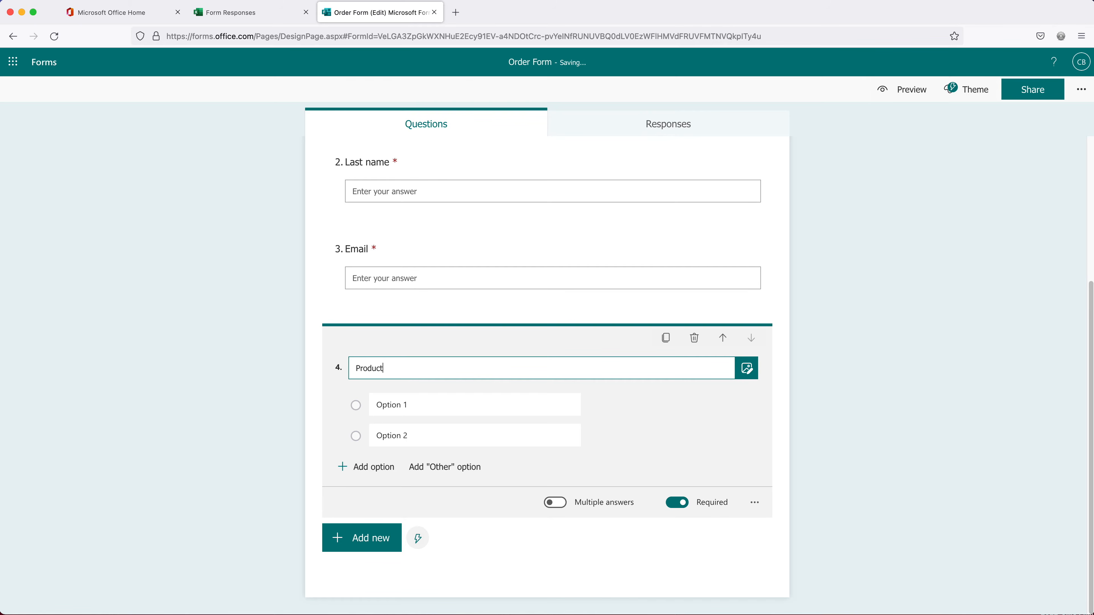
{"action": "left_click", "coordinate": [383, 408]}
{"action": "type", "text": "Excell"}
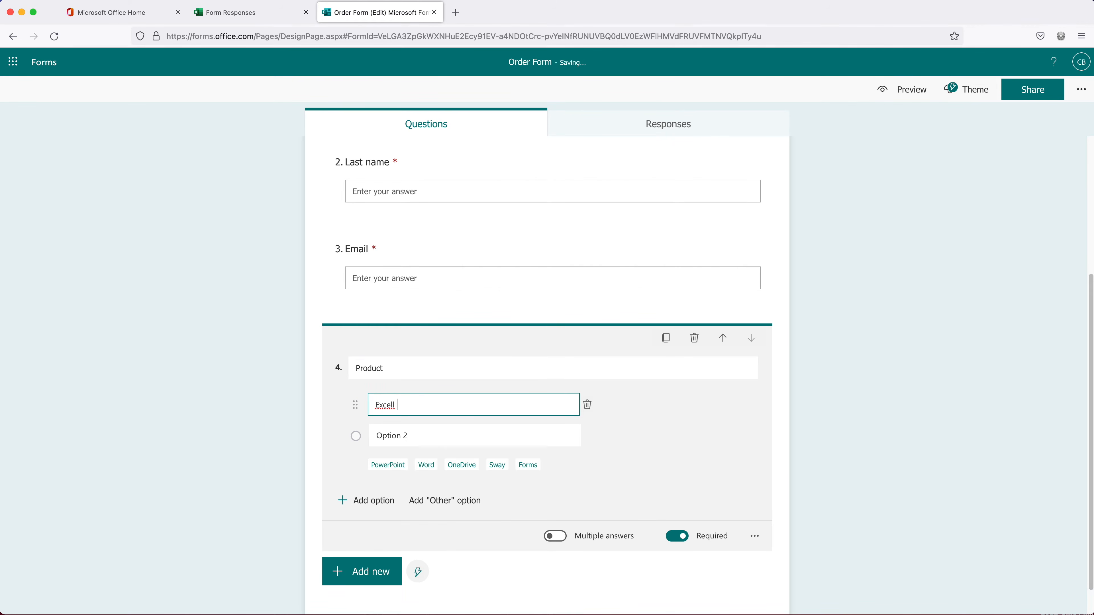
{"action": "type", "text": " Training"}
{"action": "left_click", "coordinate": [396, 406]}
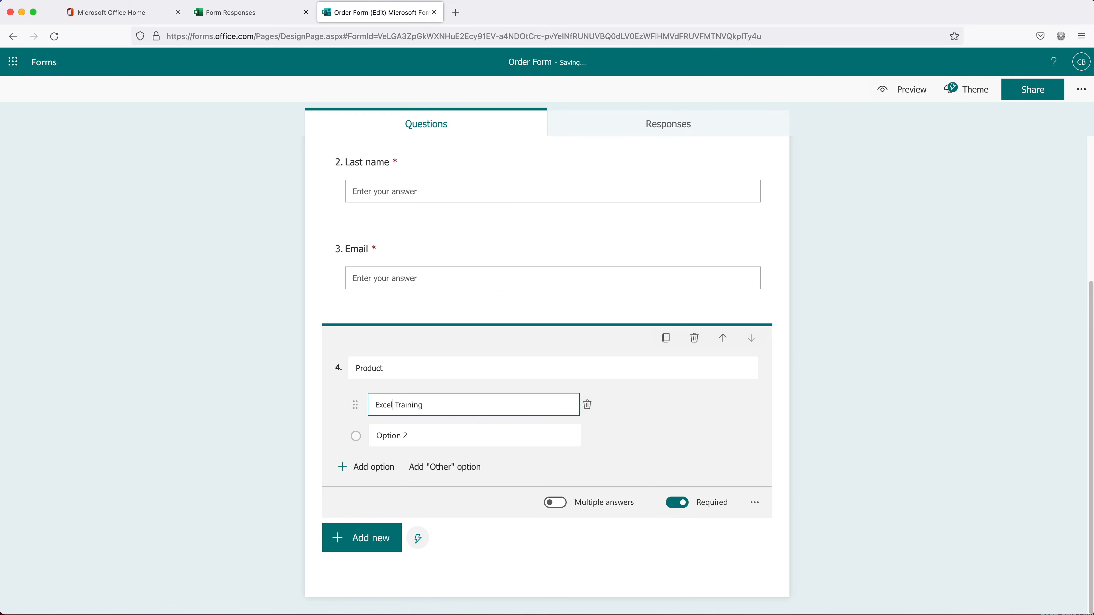
{"action": "left_click", "coordinate": [402, 439]}
{"action": "type", "text": "Google Sheets"}
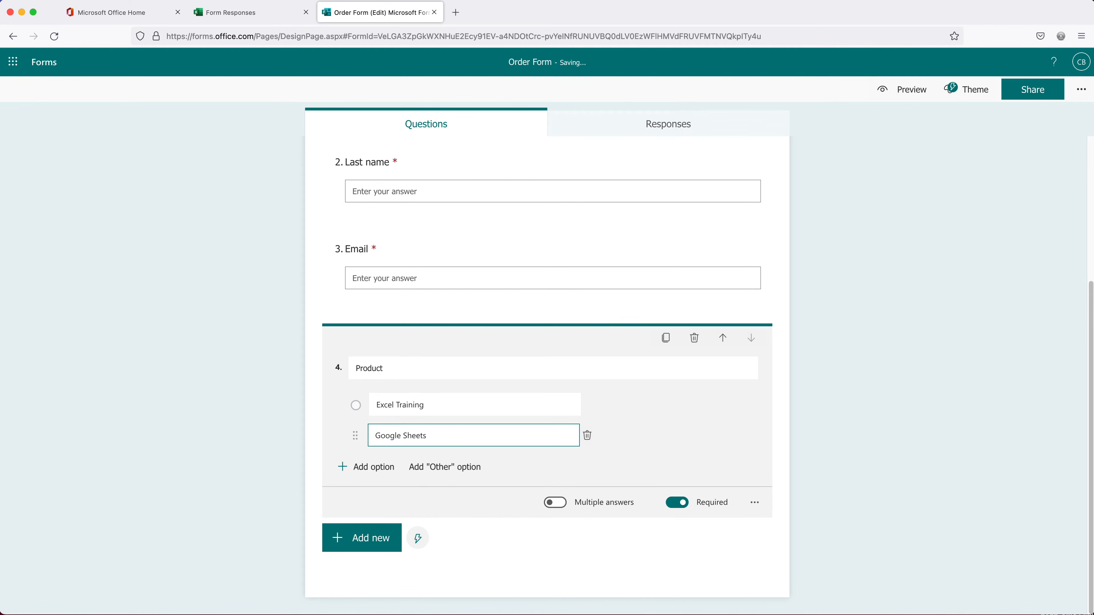
{"action": "type", "text": " Training"}
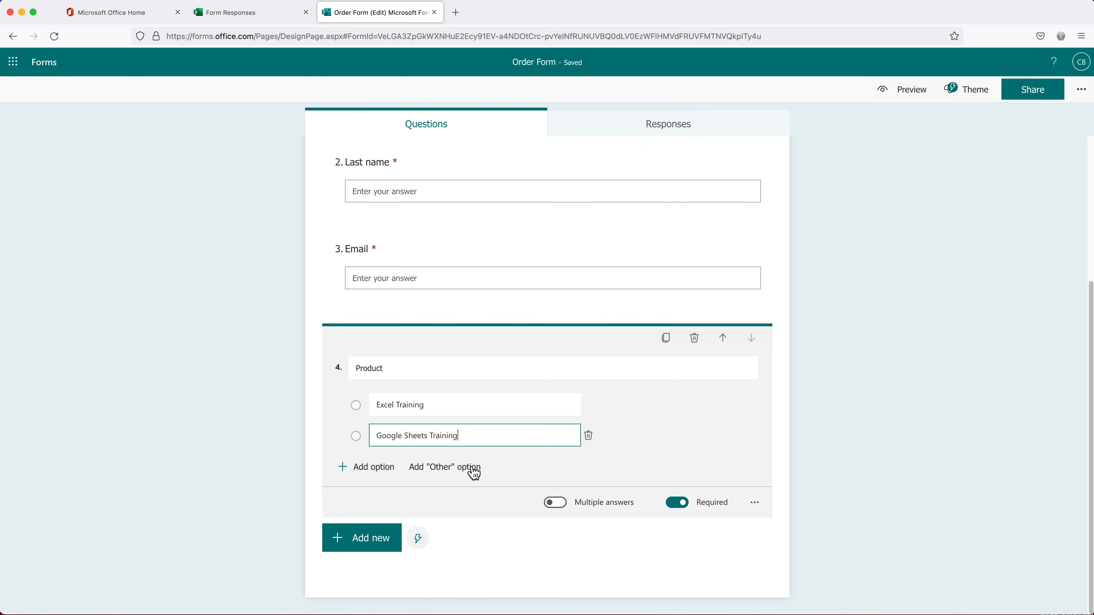
Add a fifth text question and fix its misspelled title to Quantity using spelling suggestions
{"action": "left_click", "coordinate": [357, 550]}
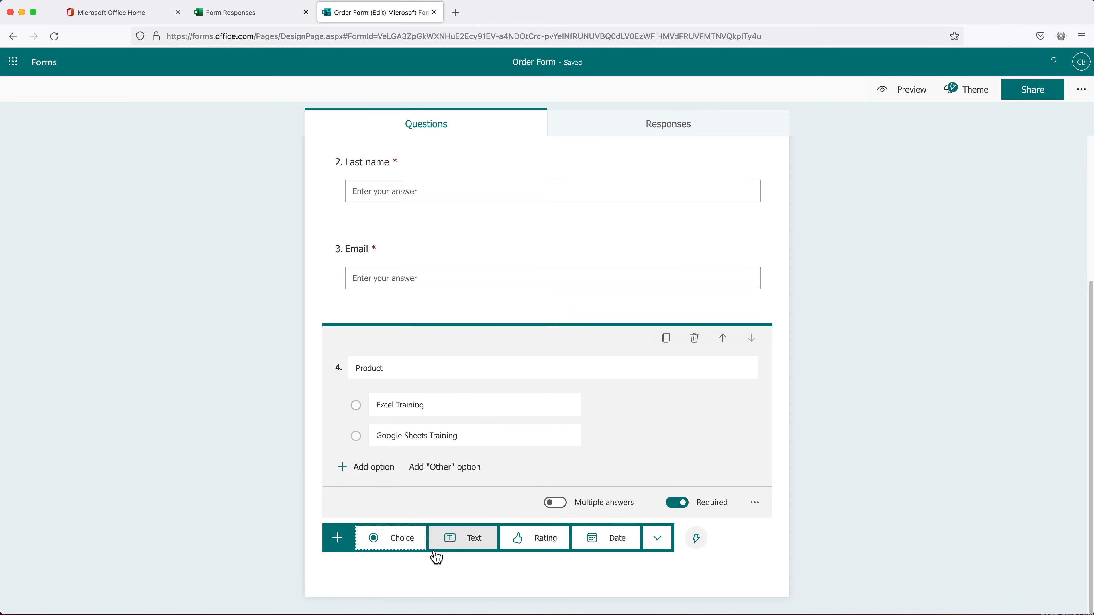
{"action": "left_click", "coordinate": [460, 537]}
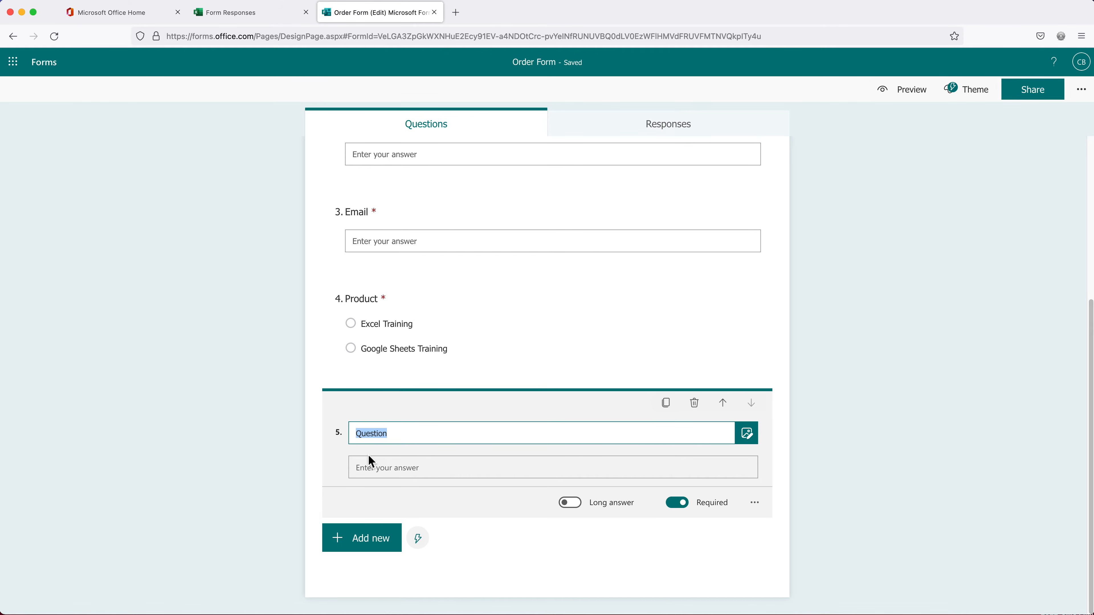
{"action": "type", "text": "Qunatity"}
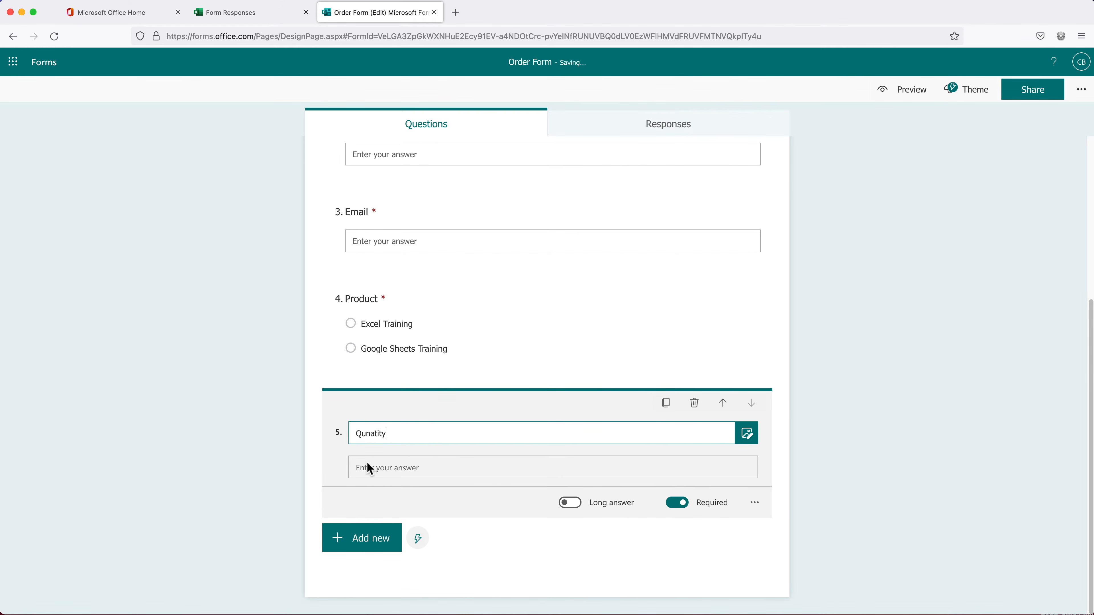
{"action": "left_click", "coordinate": [564, 577]}
{"action": "scroll", "coordinate": [794, 332], "scroll_direction": "up", "scroll_amount": 5}
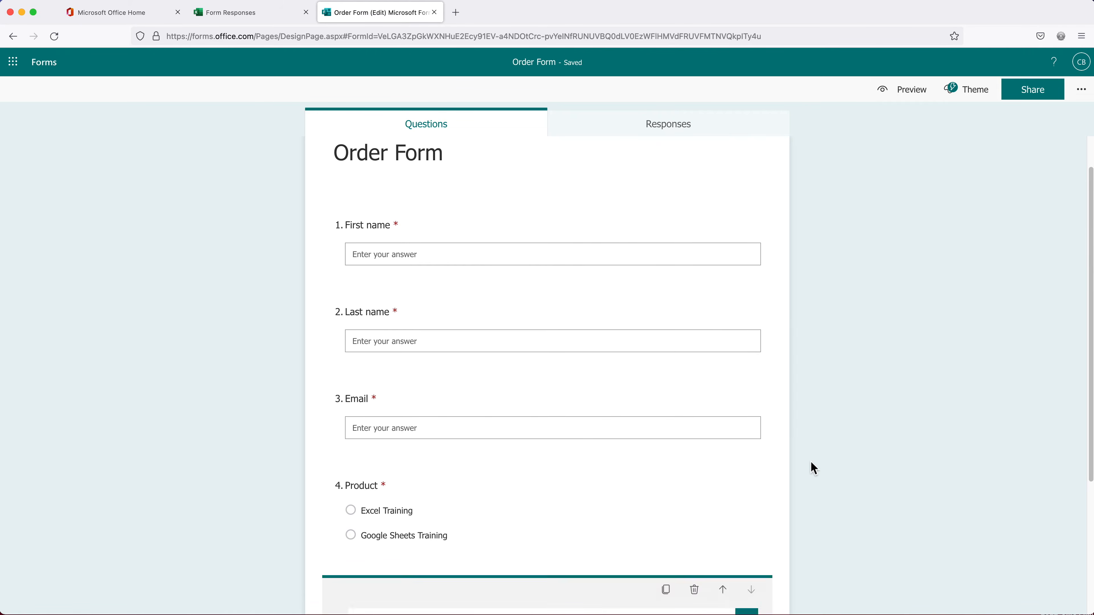
{"action": "scroll", "coordinate": [811, 465], "scroll_direction": "down", "scroll_amount": 5}
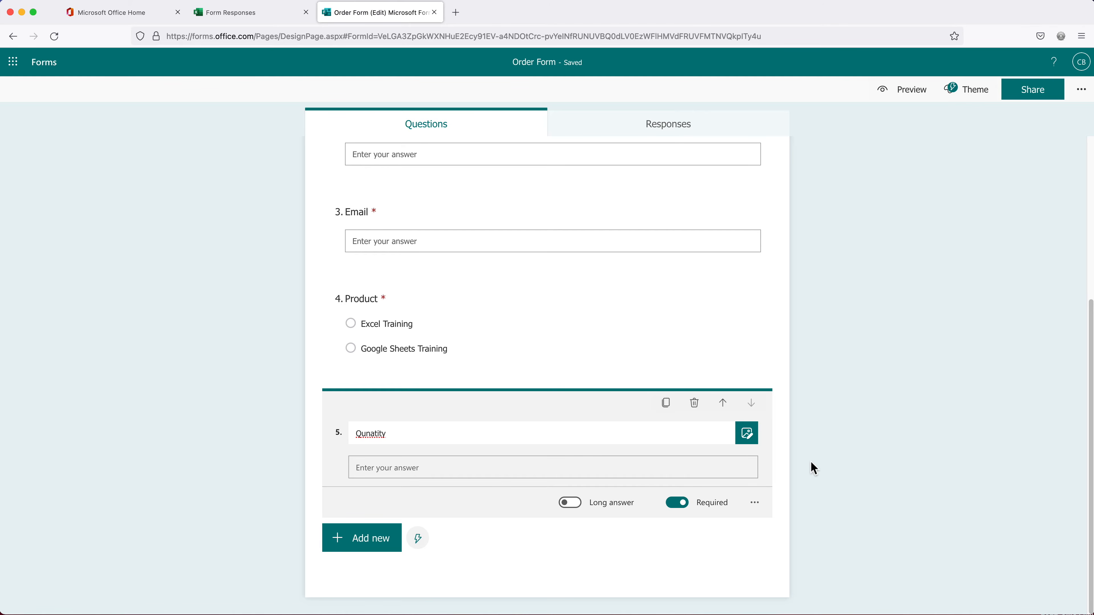
{"action": "right_click", "coordinate": [371, 432]}
{"action": "left_click", "coordinate": [390, 440]}
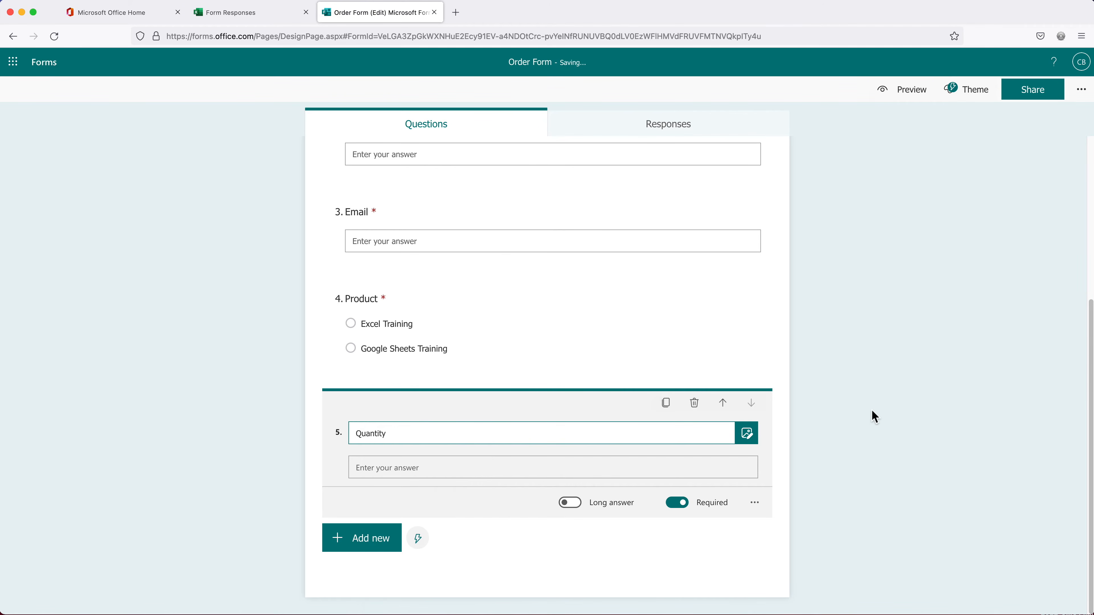
{"action": "left_click", "coordinate": [874, 417]}
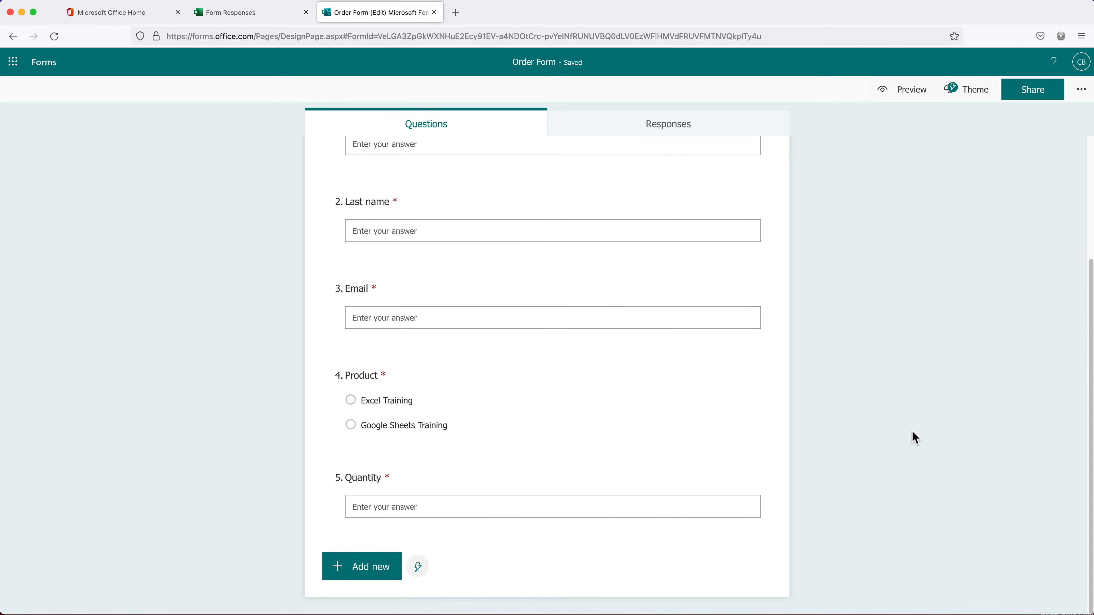
In the form's settings, allow anyone to respond
{"action": "left_click", "coordinate": [1083, 96]}
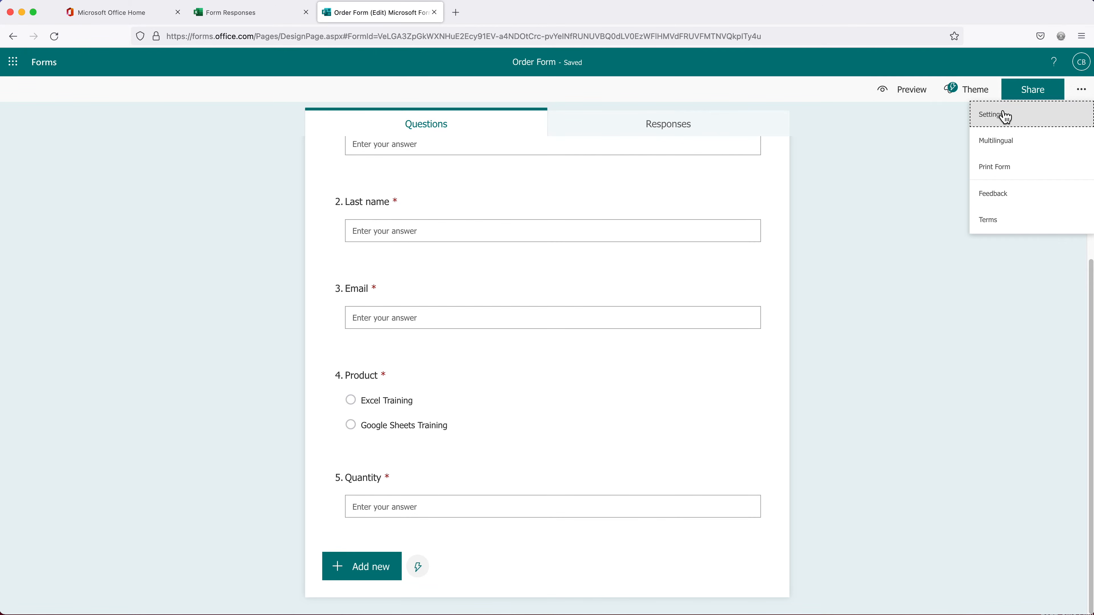
{"action": "left_click", "coordinate": [1016, 126]}
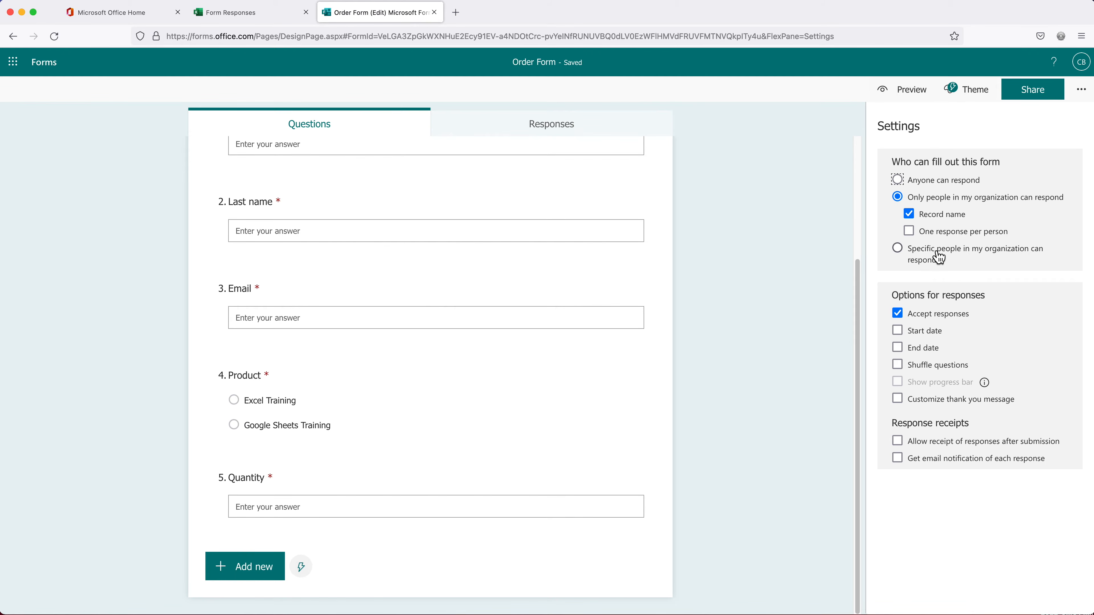
{"action": "left_click", "coordinate": [949, 185]}
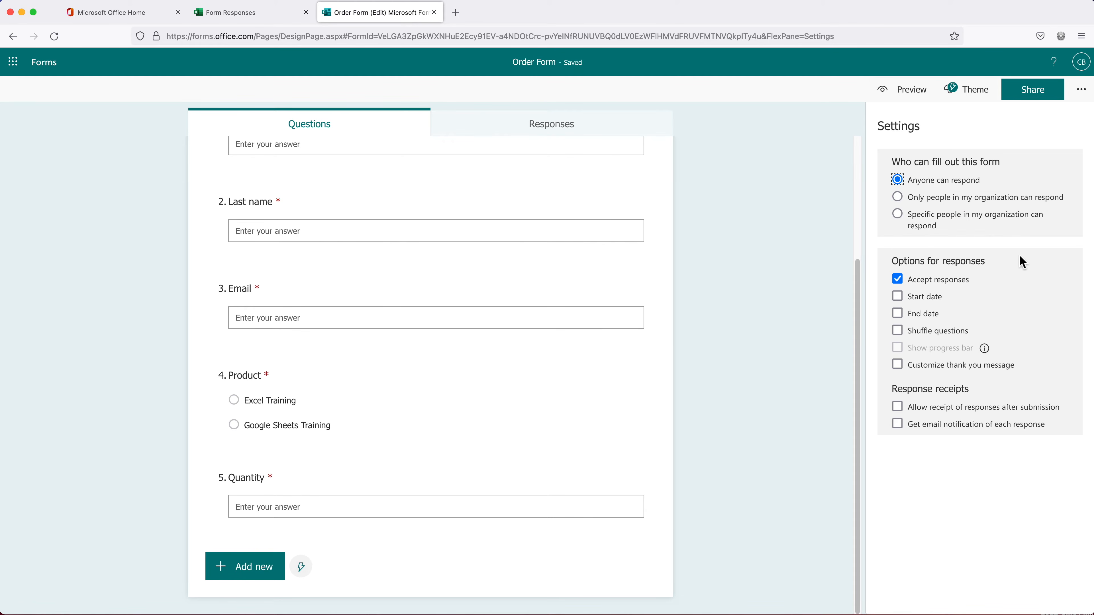
Set a custom thank-you message 'Thanks for your order!' and bring up the sharing link
{"action": "left_click", "coordinate": [948, 374]}
{"action": "left_click", "coordinate": [940, 414]}
{"action": "type", "text": "Thanks for your o"}
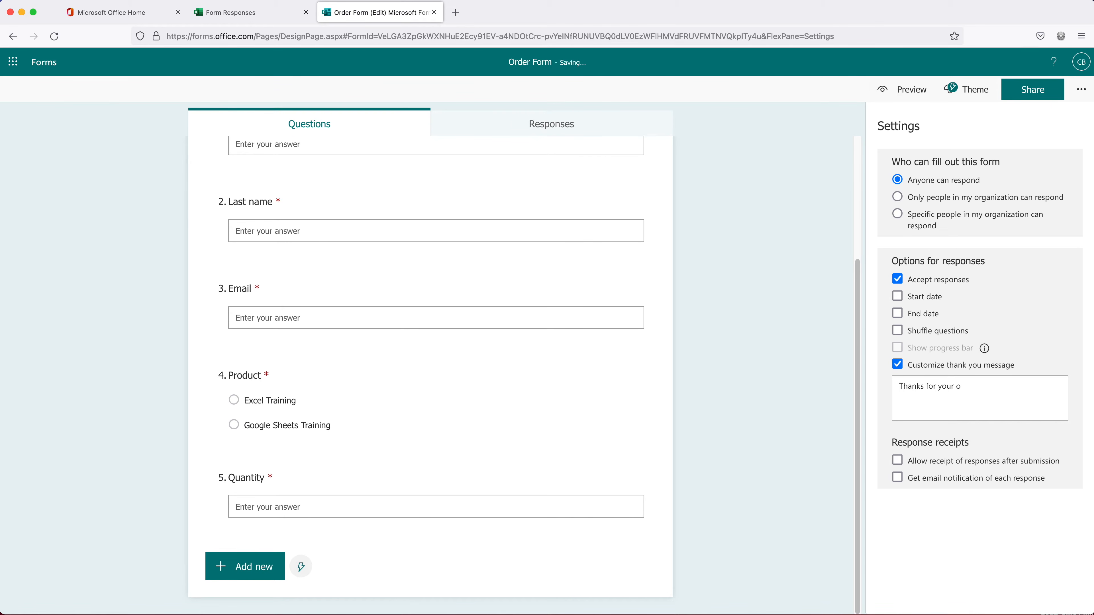
{"action": "type", "text": "rder!"}
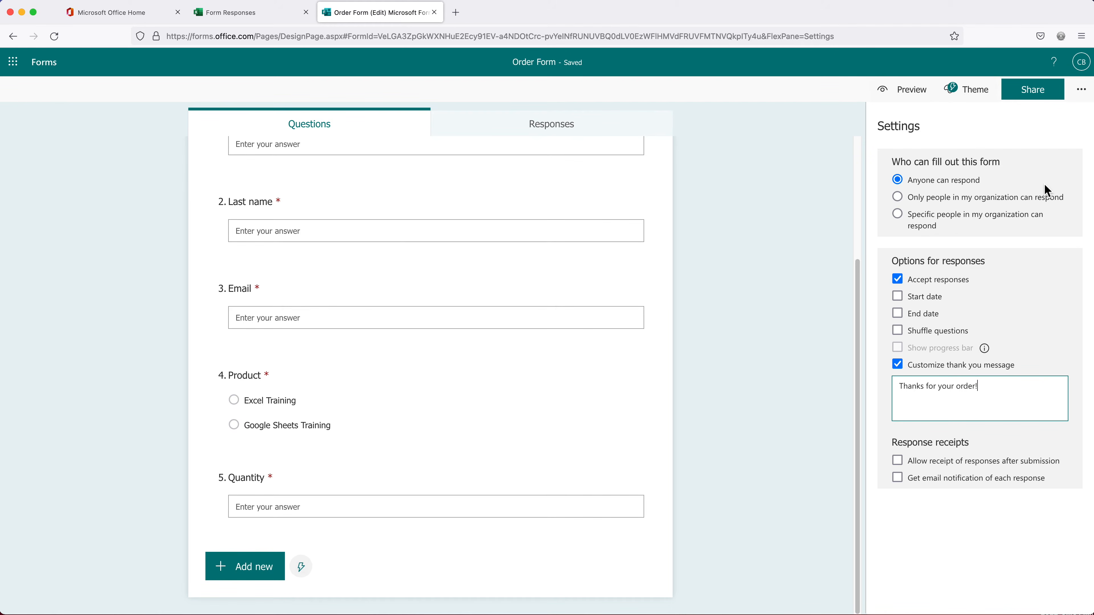
{"action": "left_click", "coordinate": [1033, 92]}
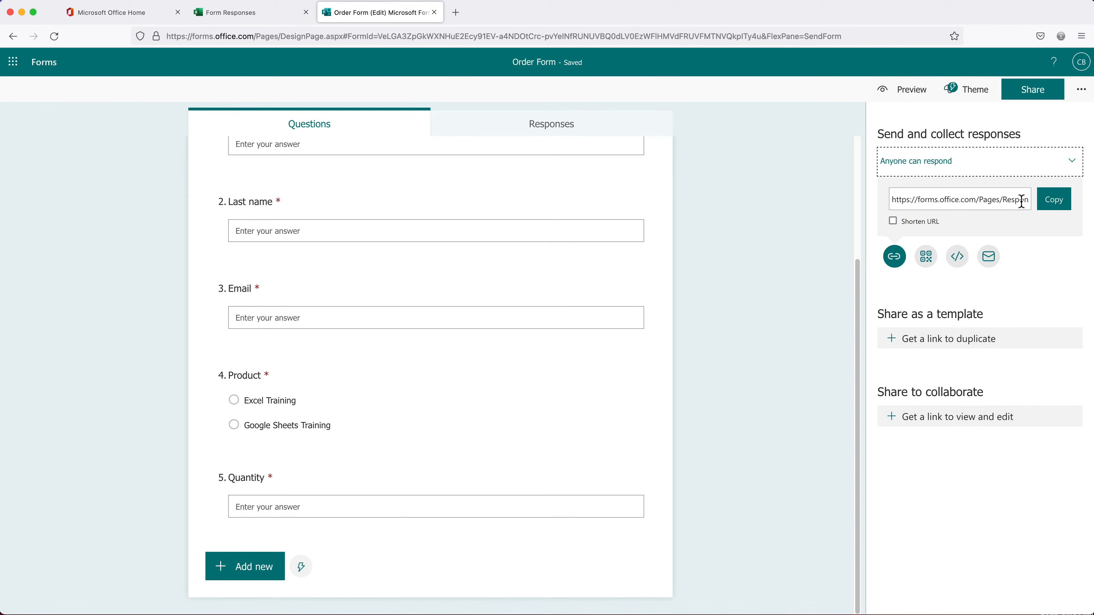
Open the copied form link in a new browser tab, then return to the Form Responses workbook
{"action": "left_click", "coordinate": [1053, 206]}
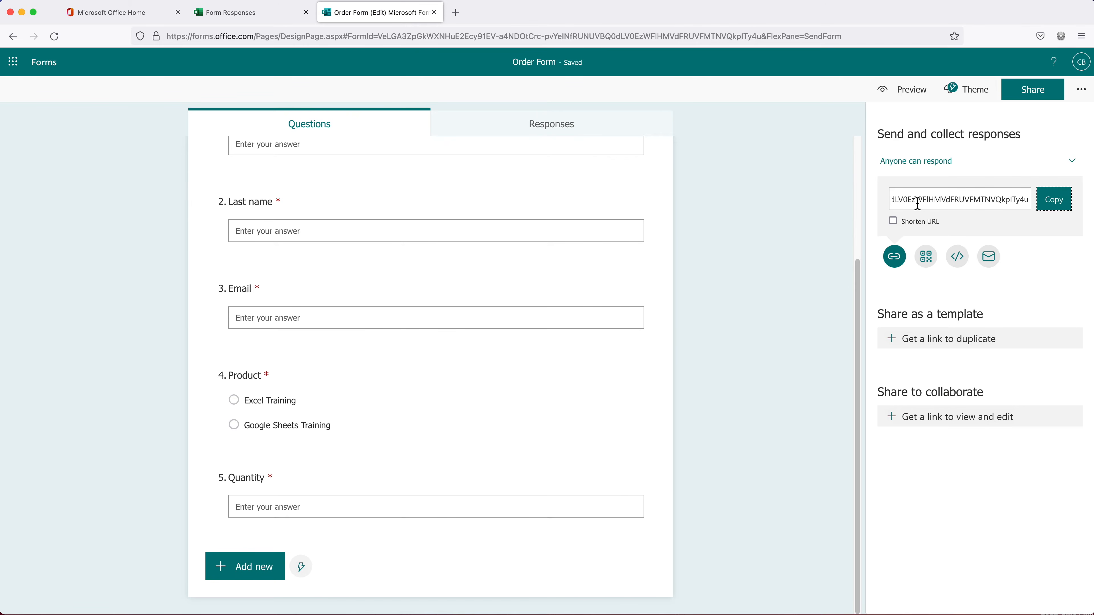
{"action": "left_click", "coordinate": [455, 12]}
{"action": "key", "text": "super+v"}
{"action": "key", "text": "Return"}
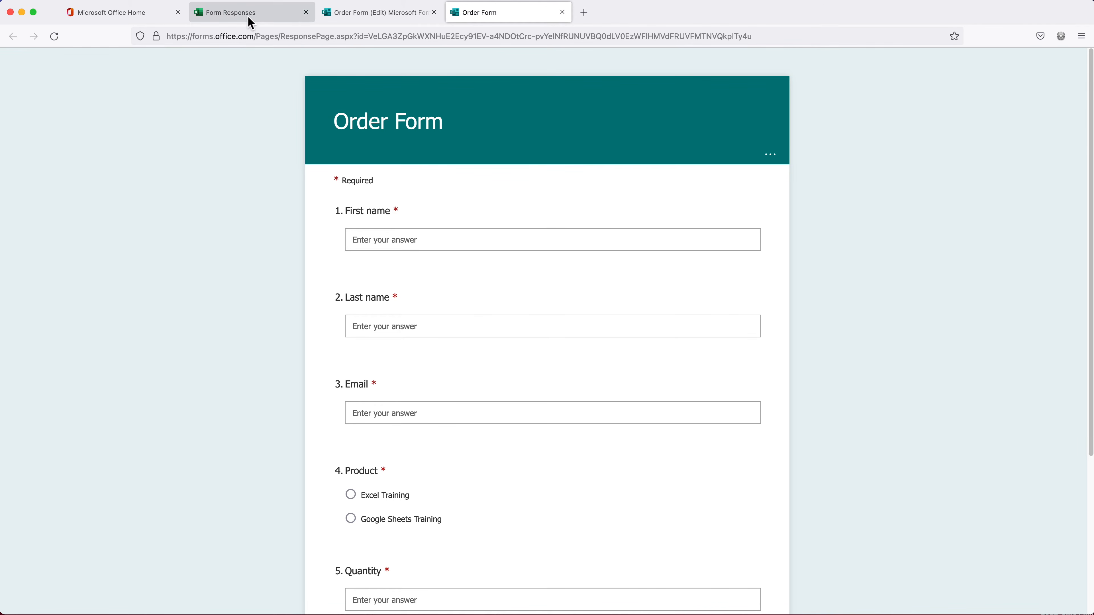
{"action": "left_click", "coordinate": [251, 12]}
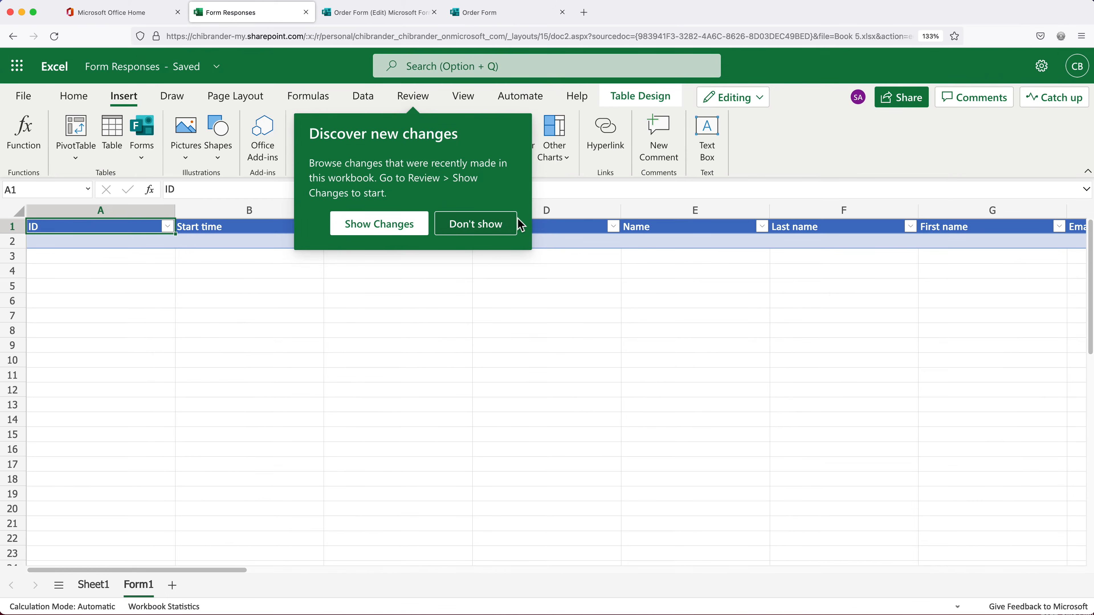
Rename the response table from Table1 to Orders
{"action": "left_click", "coordinate": [489, 229]}
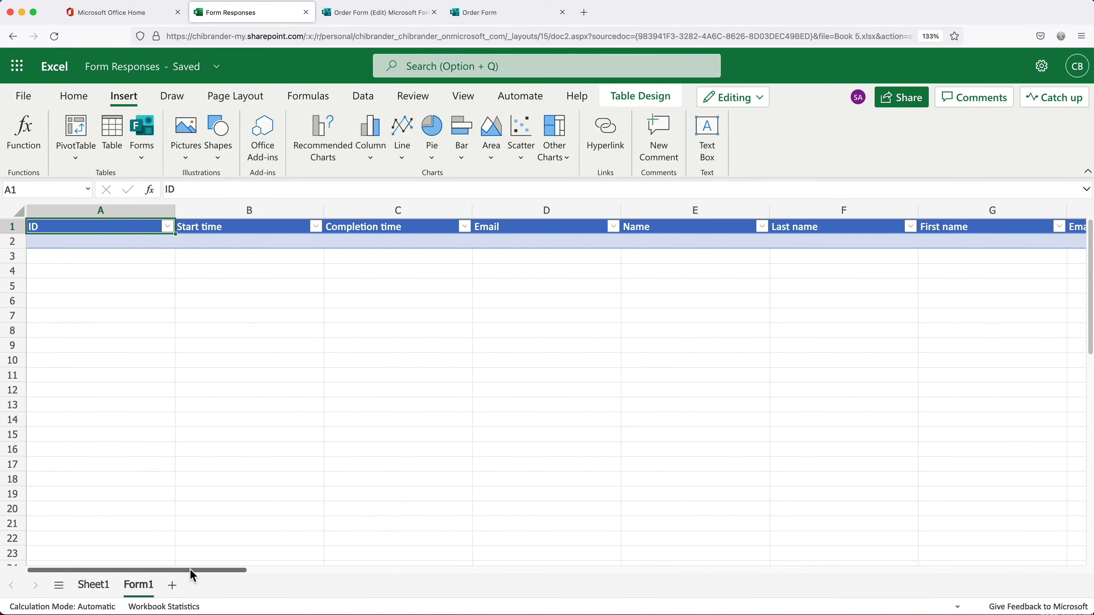
{"action": "mouse_move", "coordinate": [192, 575]}
{"action": "left_mouse_down"}
{"action": "mouse_move", "coordinate": [384, 574]}
{"action": "mouse_move", "coordinate": [193, 576]}
{"action": "left_mouse_up"}
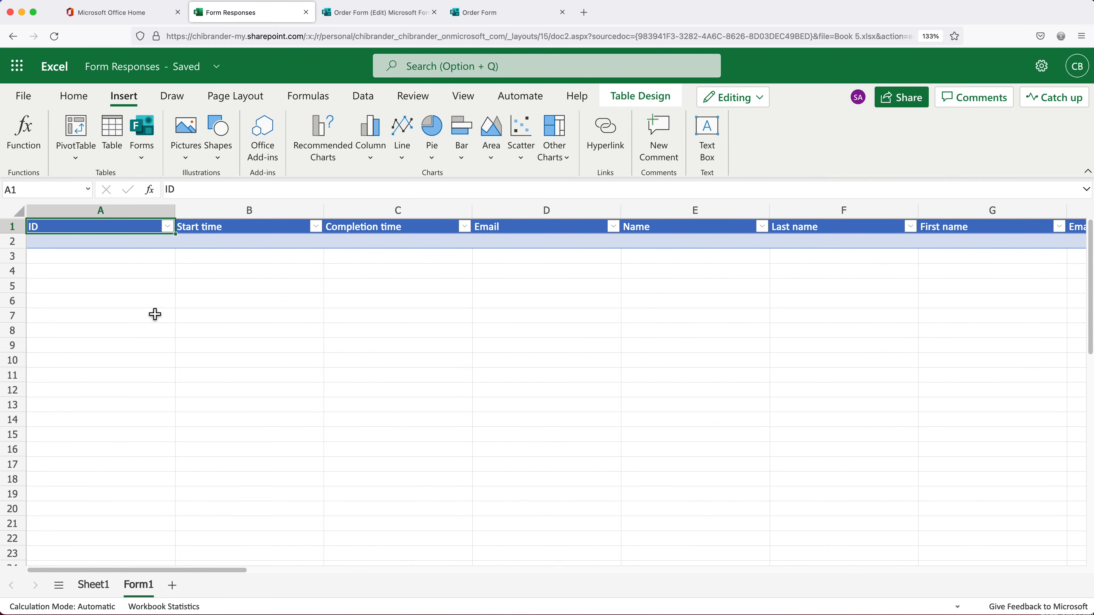
{"action": "left_click", "coordinate": [194, 240]}
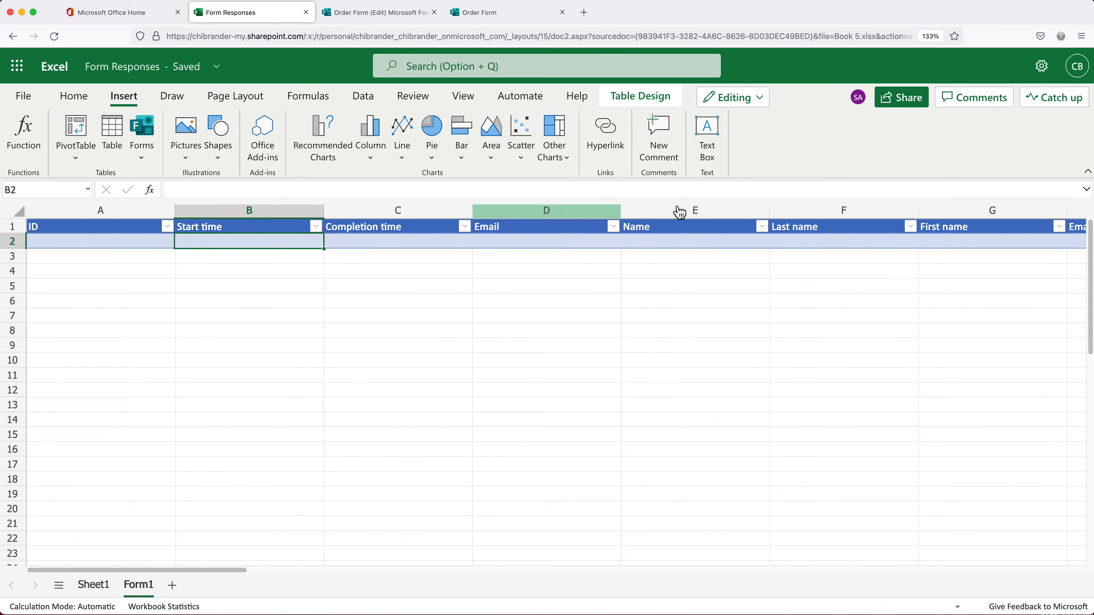
{"action": "left_click", "coordinate": [642, 100]}
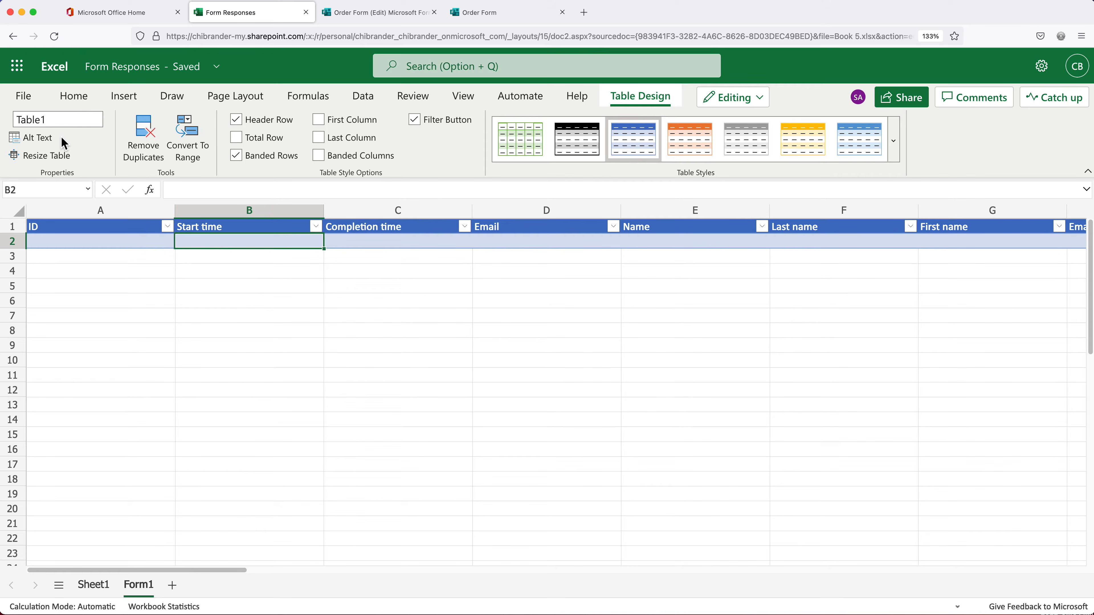
{"action": "left_click", "coordinate": [50, 121]}
{"action": "type", "text": "Orders"}
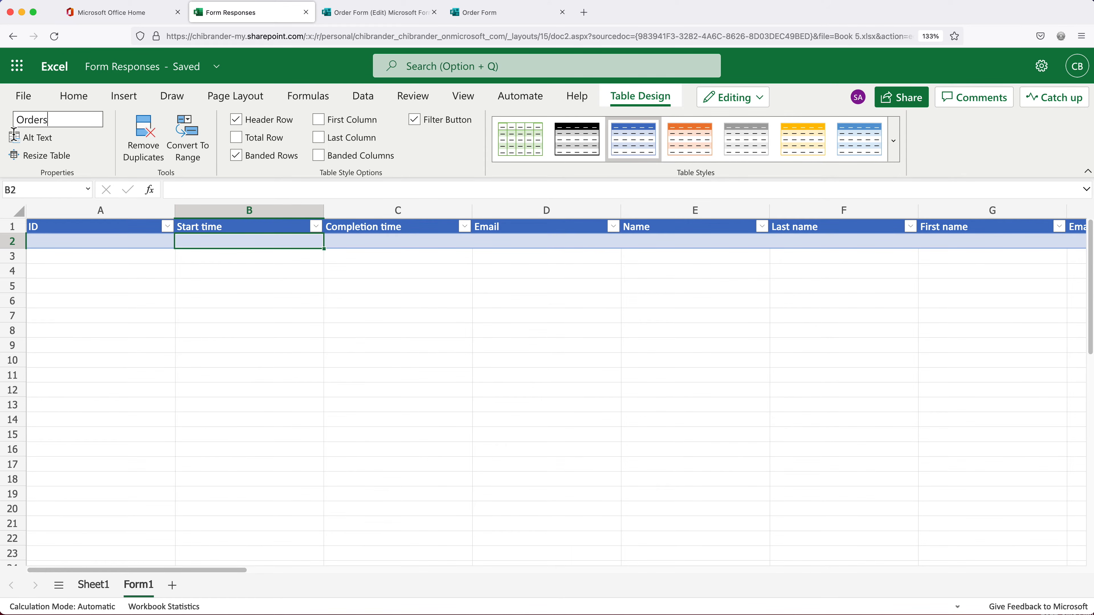
{"action": "key", "text": "Return"}
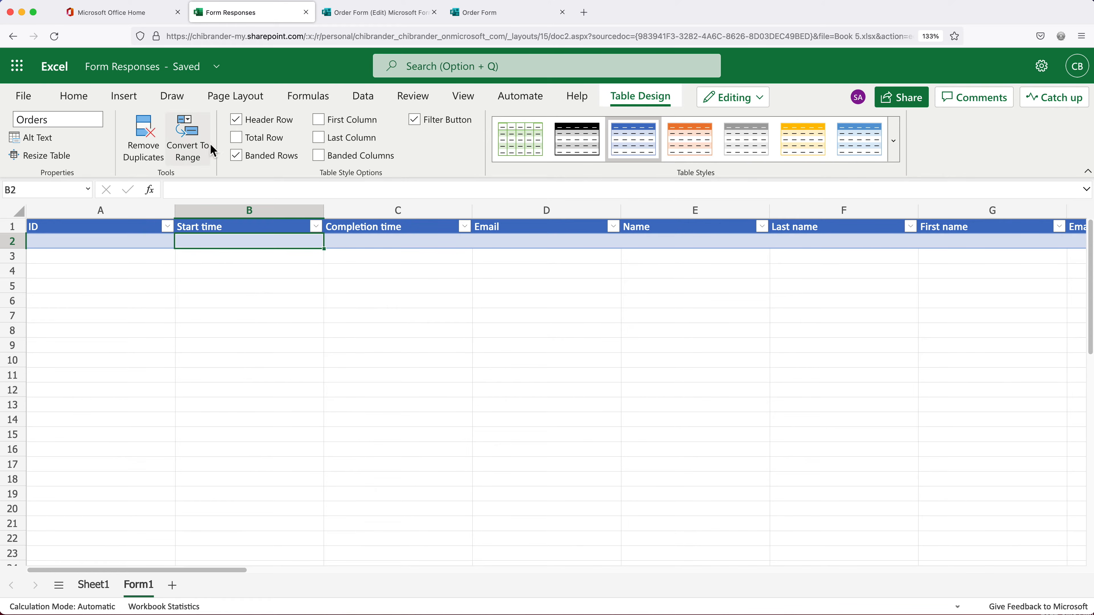
Rename the Form1 sheet to Orders
{"action": "right_click", "coordinate": [142, 593]}
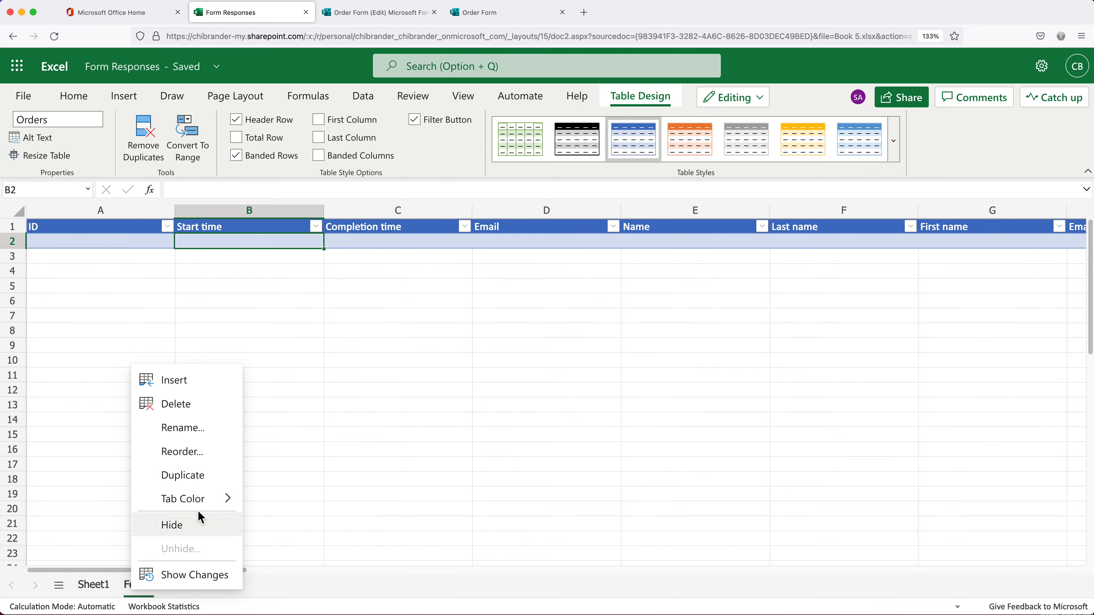
{"action": "left_click", "coordinate": [202, 429]}
{"action": "type", "text": "Orders"}
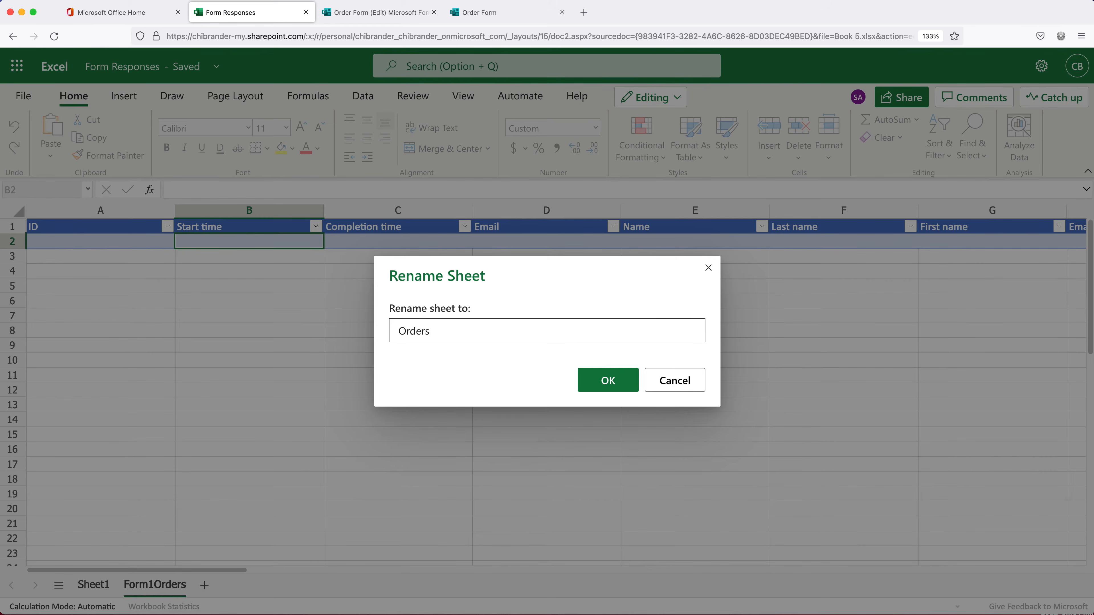
{"action": "key", "text": "Return"}
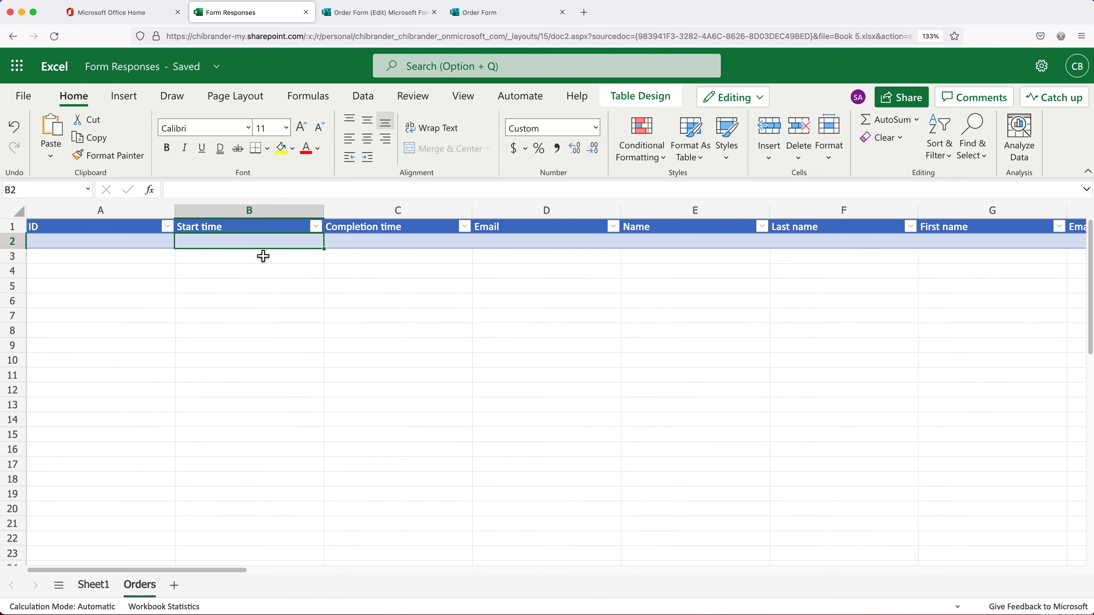
On the live Order Form, fill in the respondent's first and last name
{"action": "left_click", "coordinate": [296, 230]}
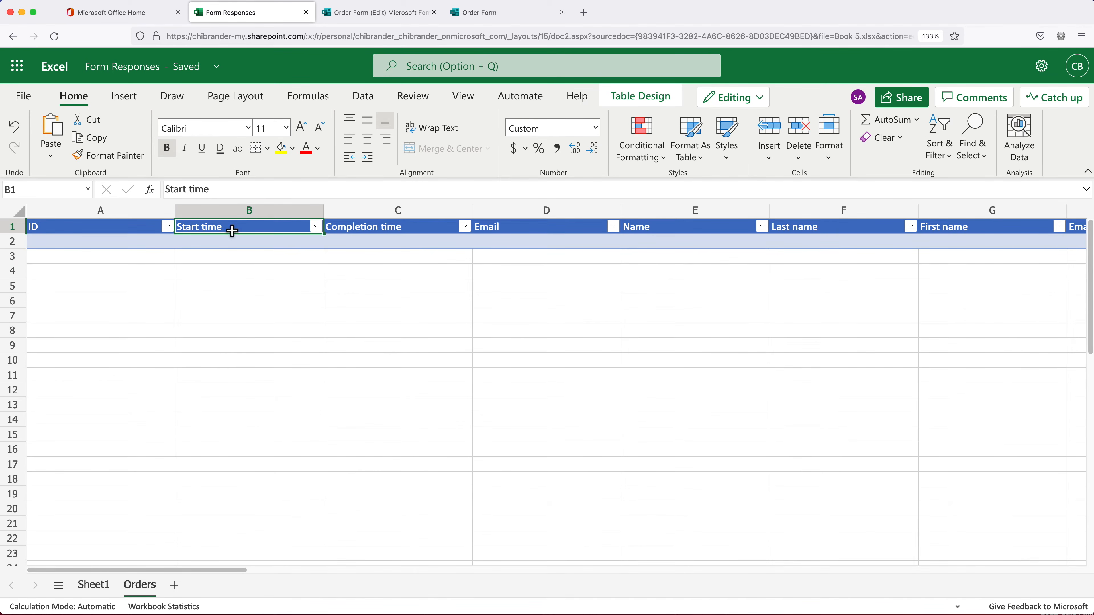
{"action": "left_click", "coordinate": [516, 17]}
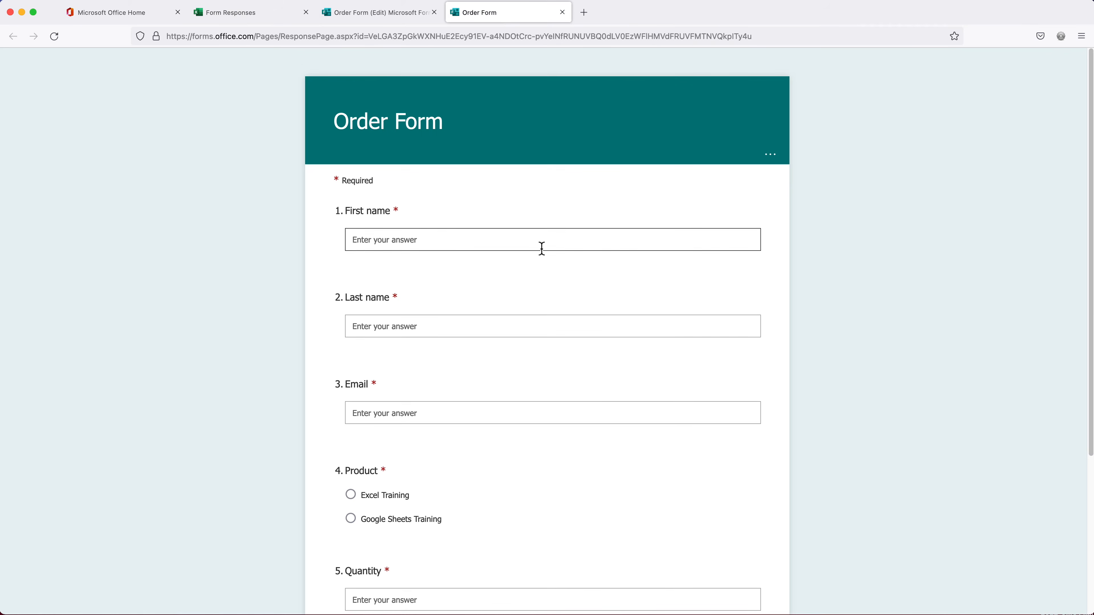
{"action": "left_click", "coordinate": [439, 242]}
{"action": "type", "text": "Jack"}
{"action": "key", "text": "Tab"}
{"action": "type", "text": "Dan"}
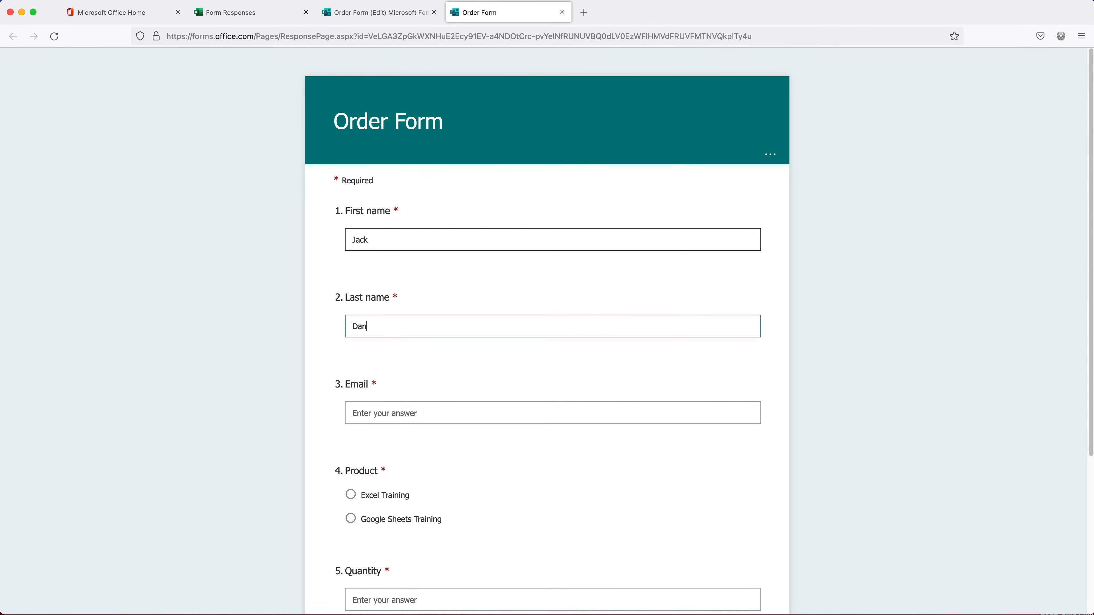
{"action": "type", "text": "iels"}
Enter the respondent's email, choose Excel Training, set quantity 1, and submit
{"action": "scroll", "coordinate": [449, 448], "scroll_direction": "down", "scroll_amount": 2}
{"action": "left_click", "coordinate": [379, 363]}
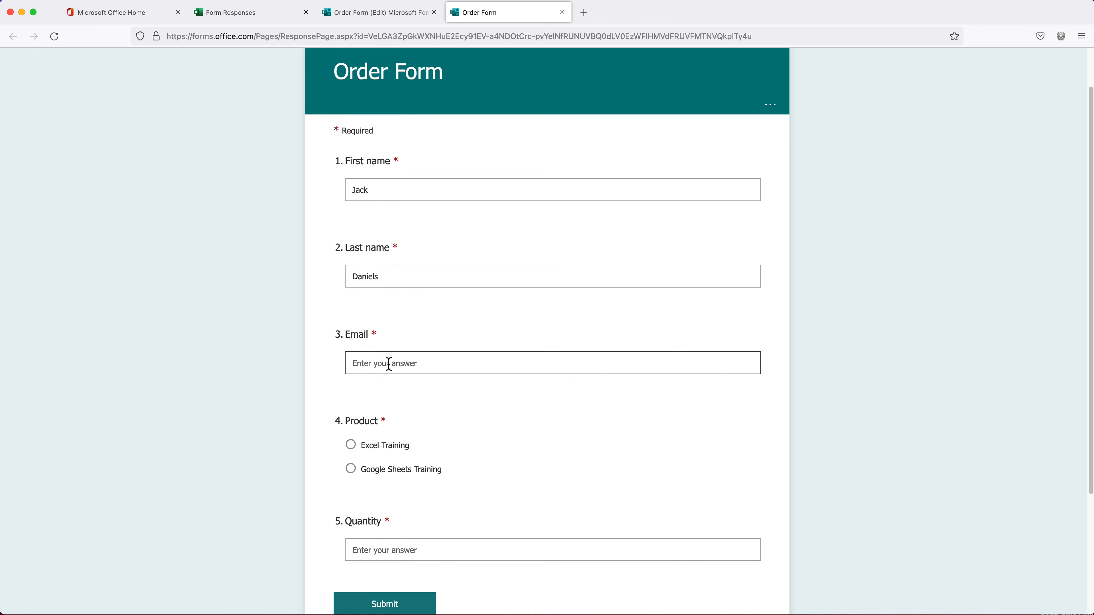
{"action": "scroll", "coordinate": [467, 456], "scroll_direction": "down", "scroll_amount": 5}
{"action": "left_click", "coordinate": [390, 288]}
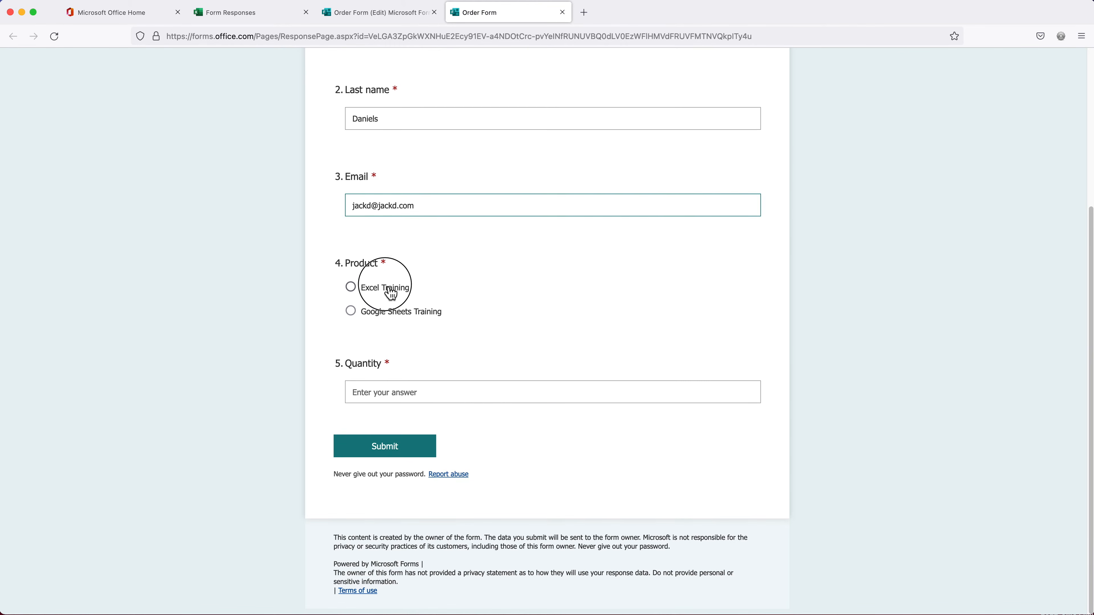
{"action": "left_click", "coordinate": [405, 391]}
{"action": "type", "text": "1"}
{"action": "left_click", "coordinate": [393, 449]}
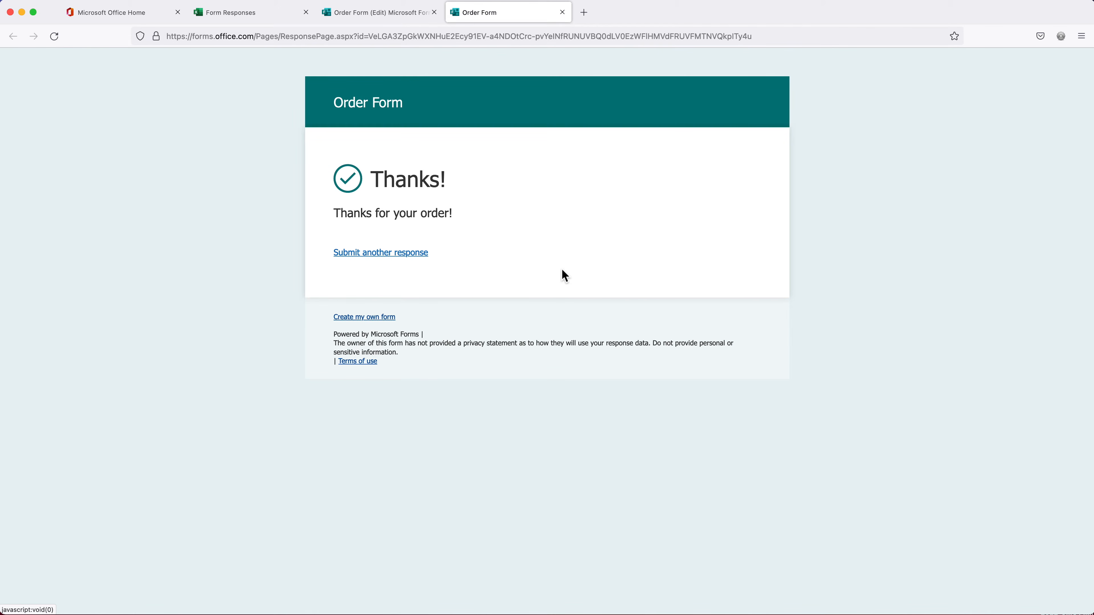
In the Orders table, compare row 2's anonymous Email value against the Email2 address
{"action": "left_click", "coordinate": [252, 23]}
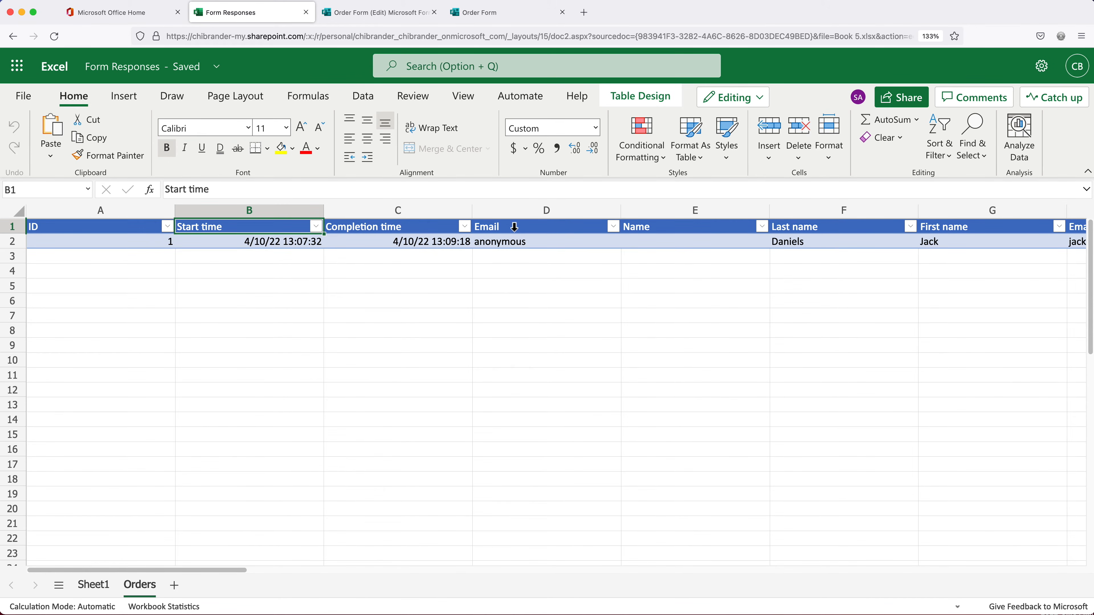
{"action": "left_click_drag", "start_coordinate": [514, 234], "coordinate": [513, 244]}
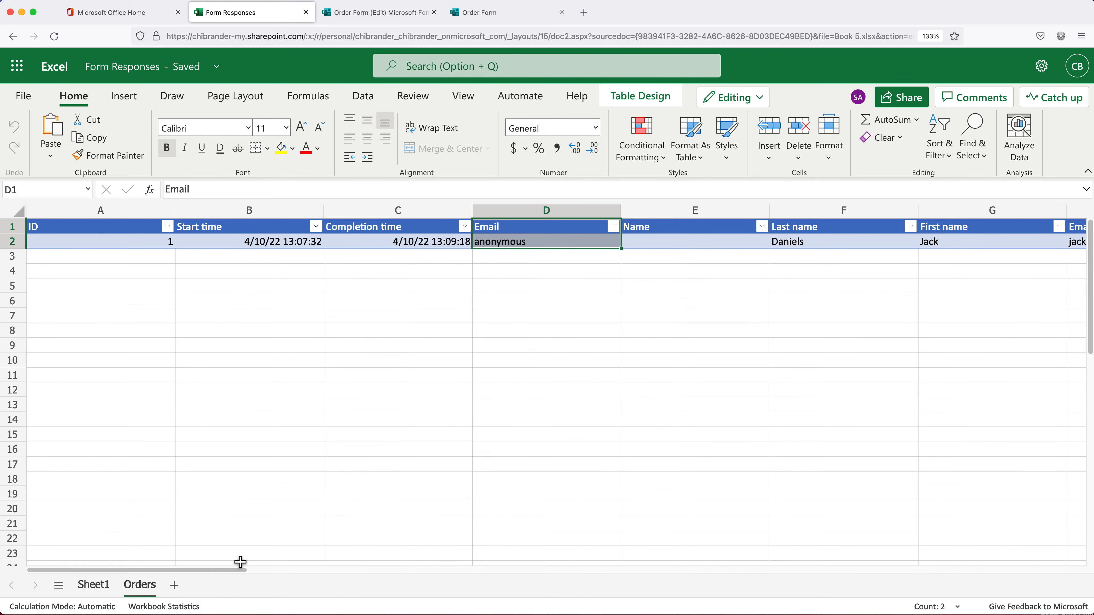
{"action": "left_click_drag", "start_coordinate": [230, 579], "coordinate": [308, 578]}
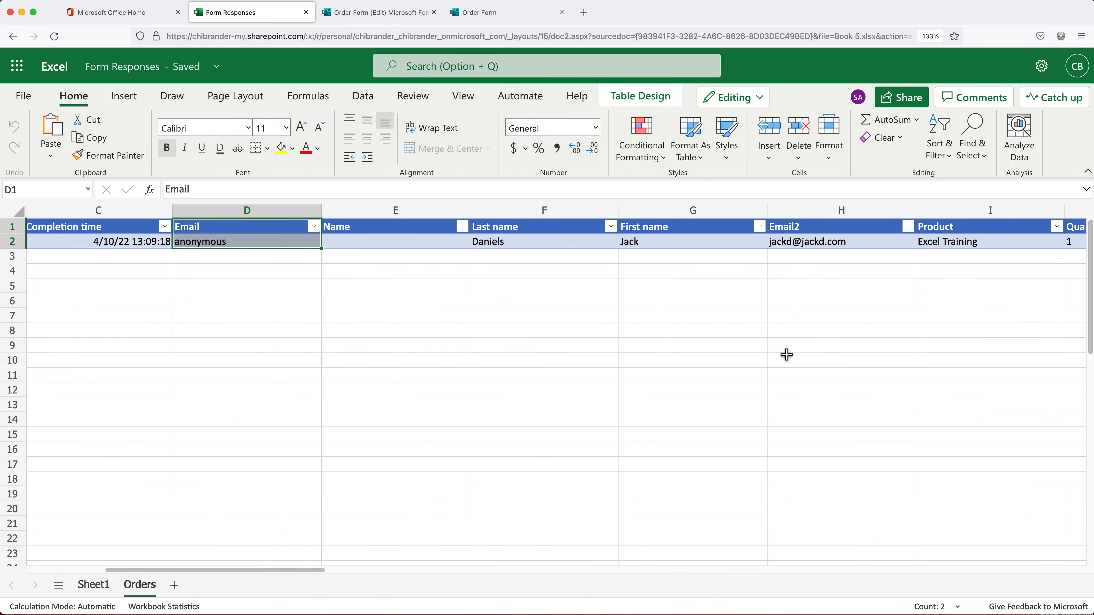
{"action": "left_click_drag", "start_coordinate": [826, 233], "coordinate": [828, 241]}
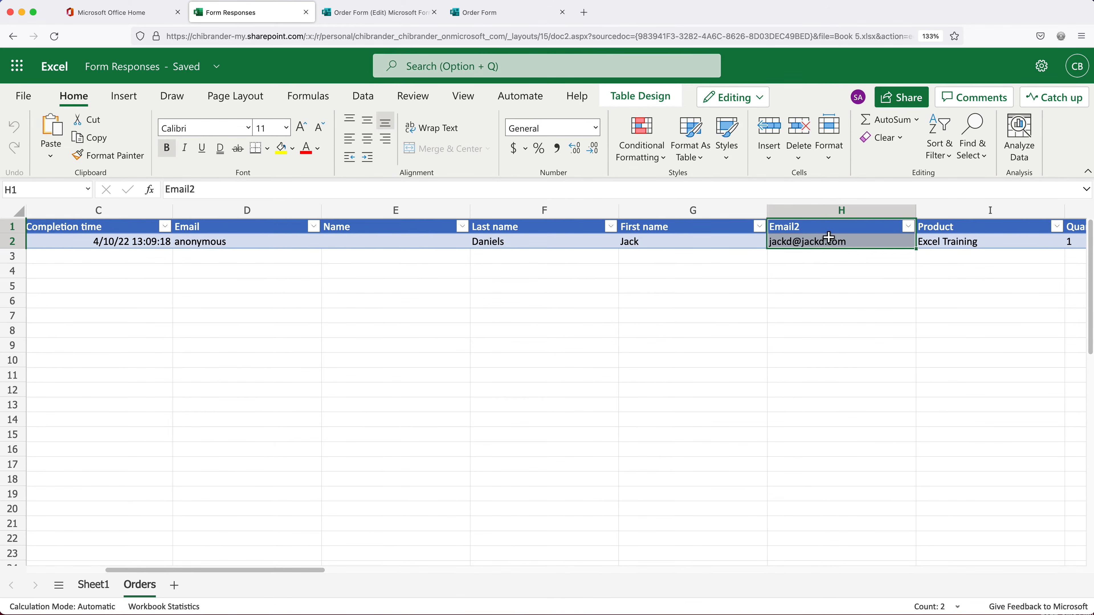
{"action": "left_click", "coordinate": [794, 228]}
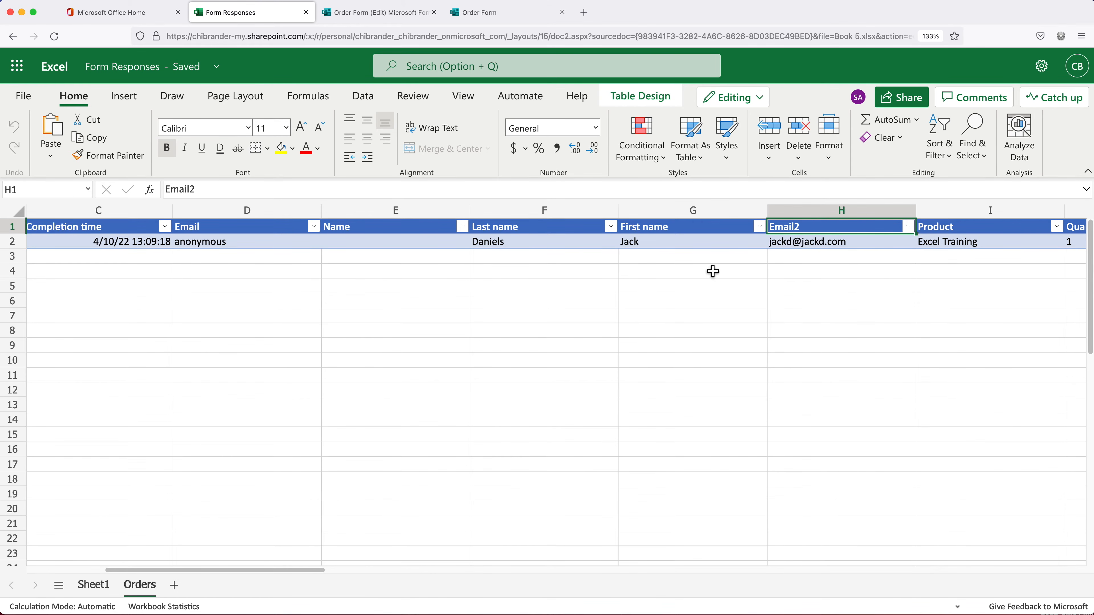
{"action": "left_click_drag", "start_coordinate": [230, 227], "coordinate": [233, 242]}
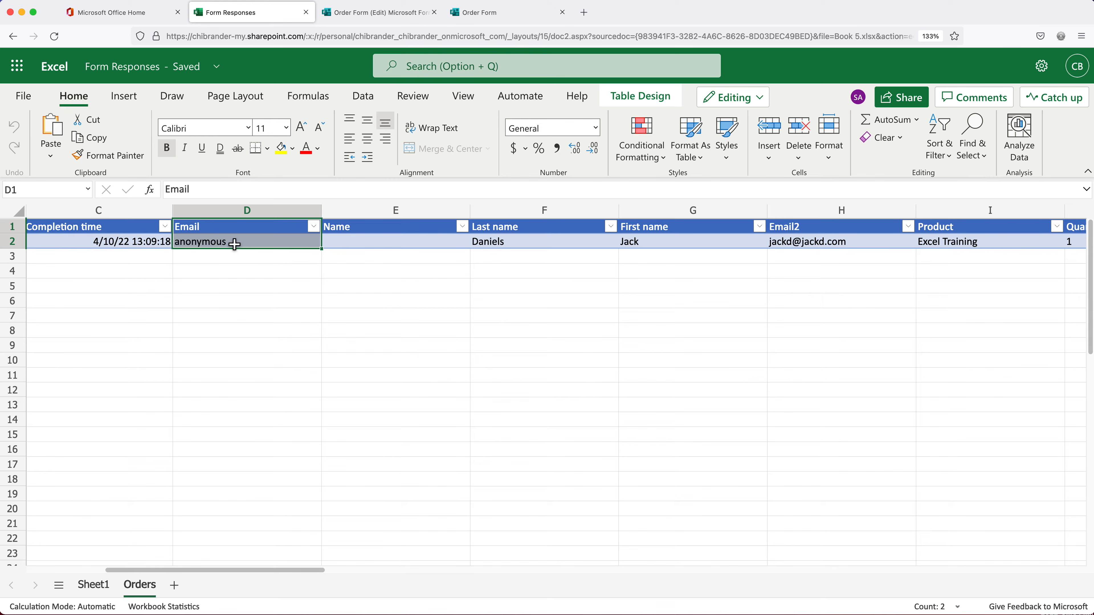
{"action": "left_click_drag", "start_coordinate": [233, 231], "coordinate": [233, 247]}
{"action": "left_click_drag", "start_coordinate": [824, 232], "coordinate": [823, 242]}
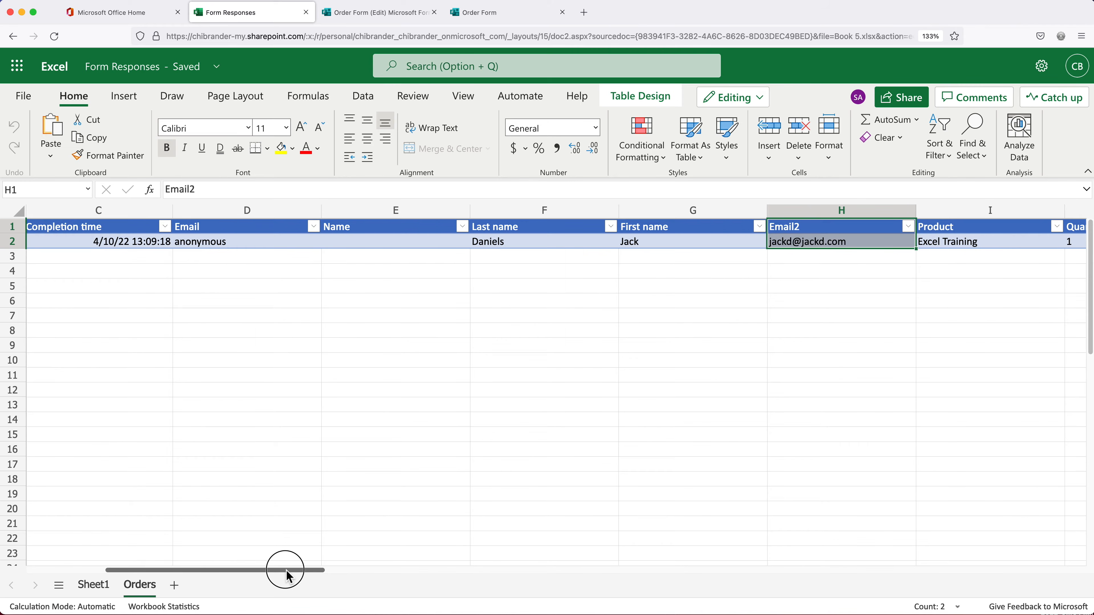
{"action": "left_click_drag", "start_coordinate": [287, 576], "coordinate": [142, 586]}
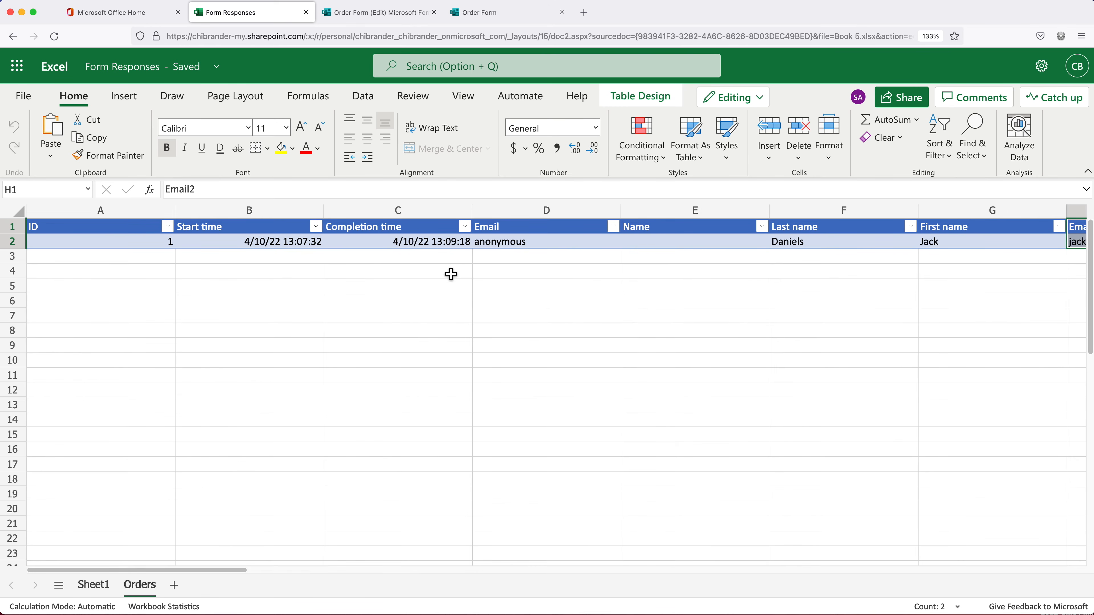
{"action": "left_click", "coordinate": [501, 17]}
Start another Order Form response and fill in the customer's first name, last name and email
{"action": "left_click", "coordinate": [394, 254]}
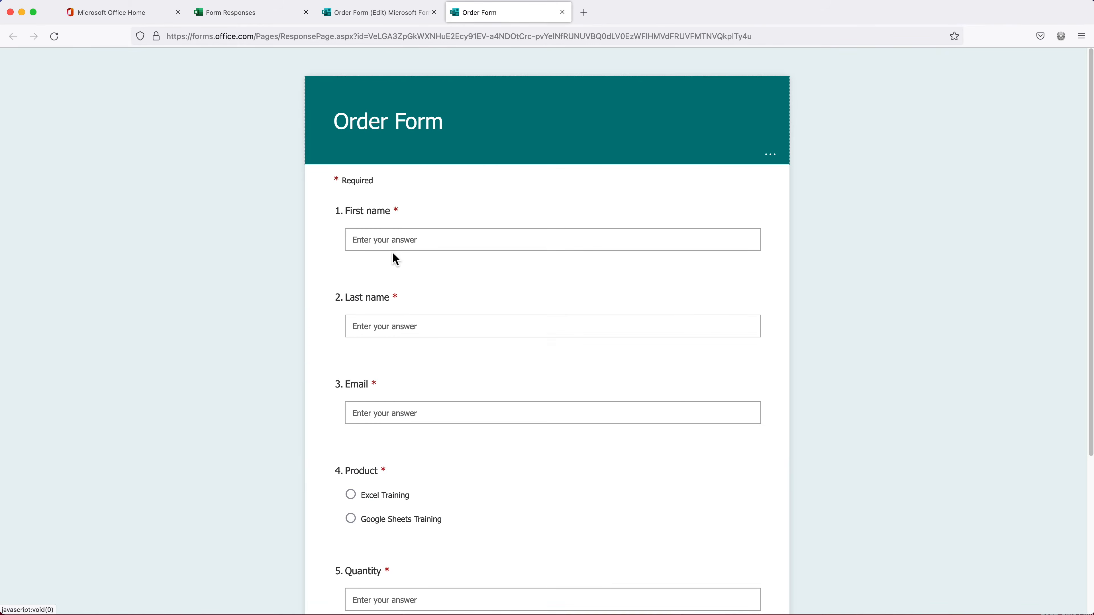
{"action": "left_click", "coordinate": [418, 245]}
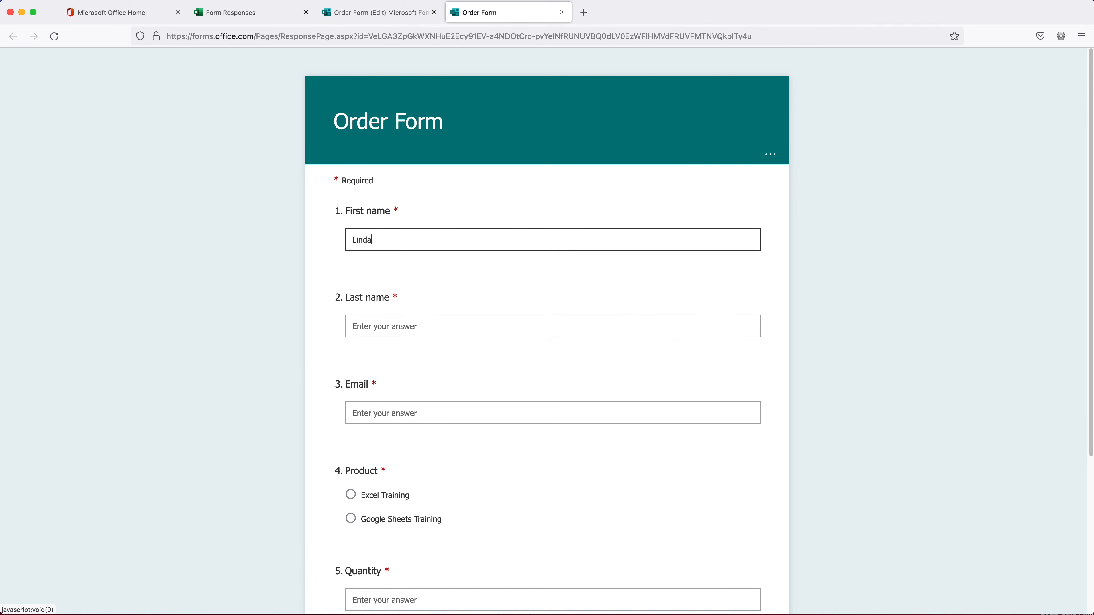
{"action": "key", "text": "Tab"}
{"action": "key", "text": "Tab"}
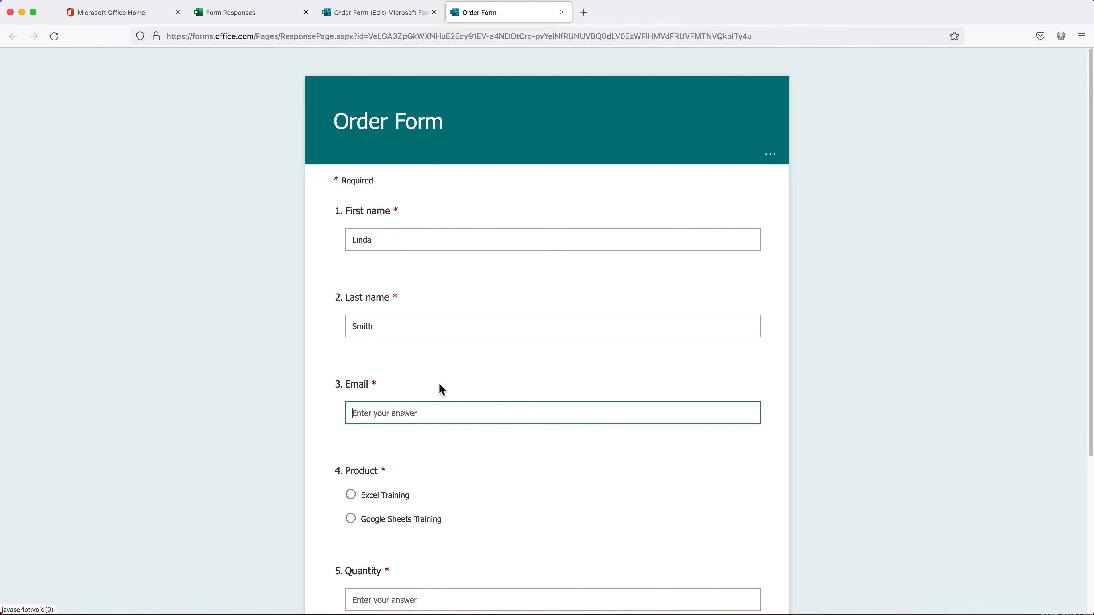
Choose Google Sheets Training, enter quantity 2, and submit the response
{"action": "left_click", "coordinate": [420, 525]}
{"action": "scroll", "coordinate": [420, 524], "scroll_direction": "down", "scroll_amount": 3}
{"action": "left_click", "coordinate": [455, 491]}
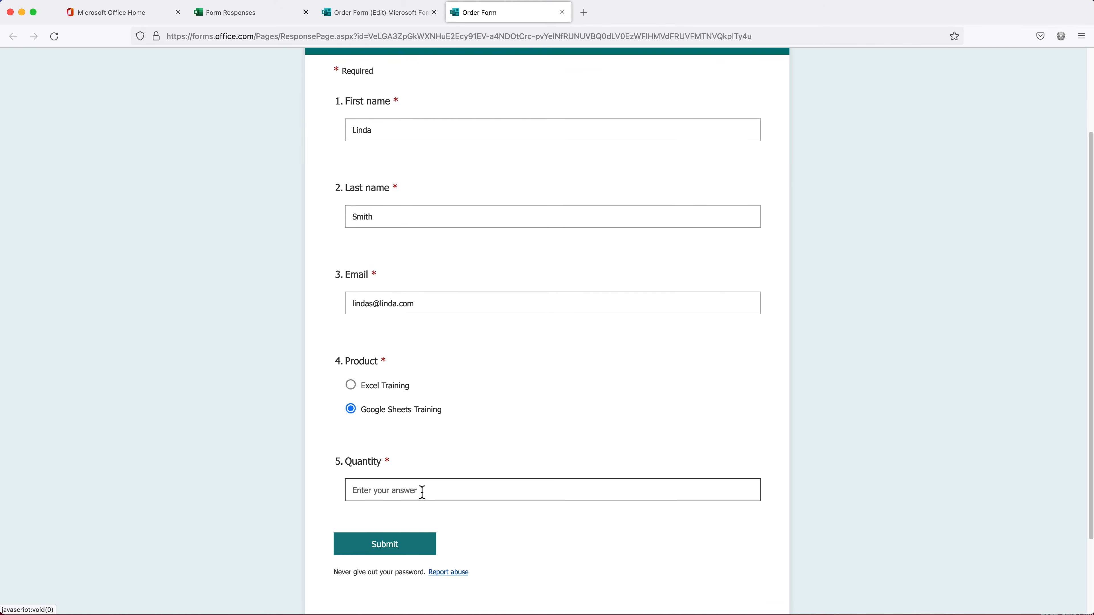
{"action": "type", "text": "2"}
{"action": "left_click", "coordinate": [401, 547]}
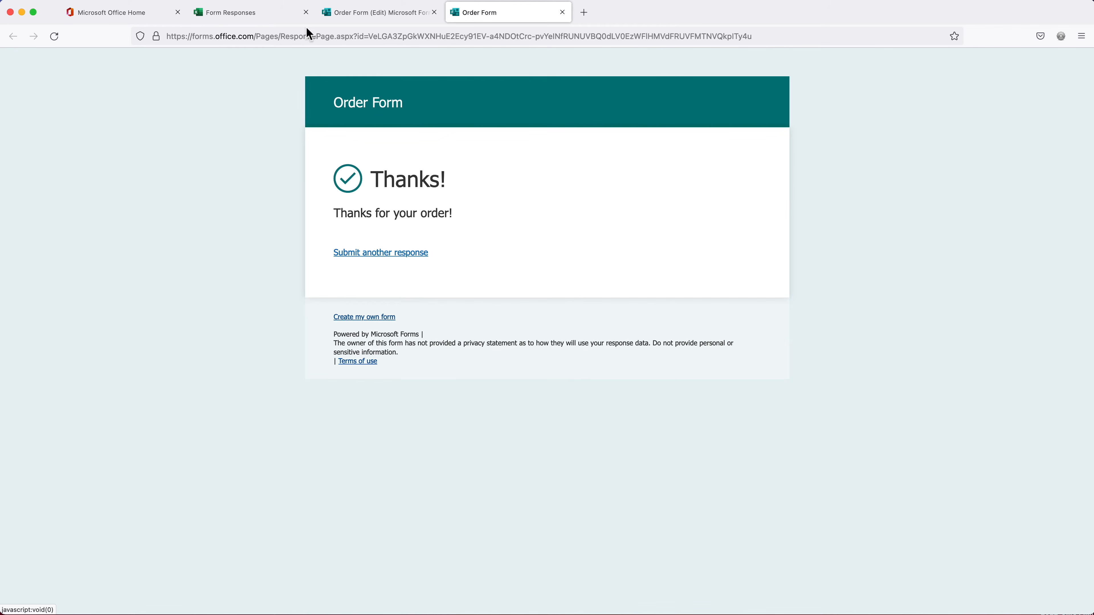
Scroll across the Orders table to confirm row 3 shows Google Sheets Training with quantity 2
{"action": "left_click", "coordinate": [247, 12]}
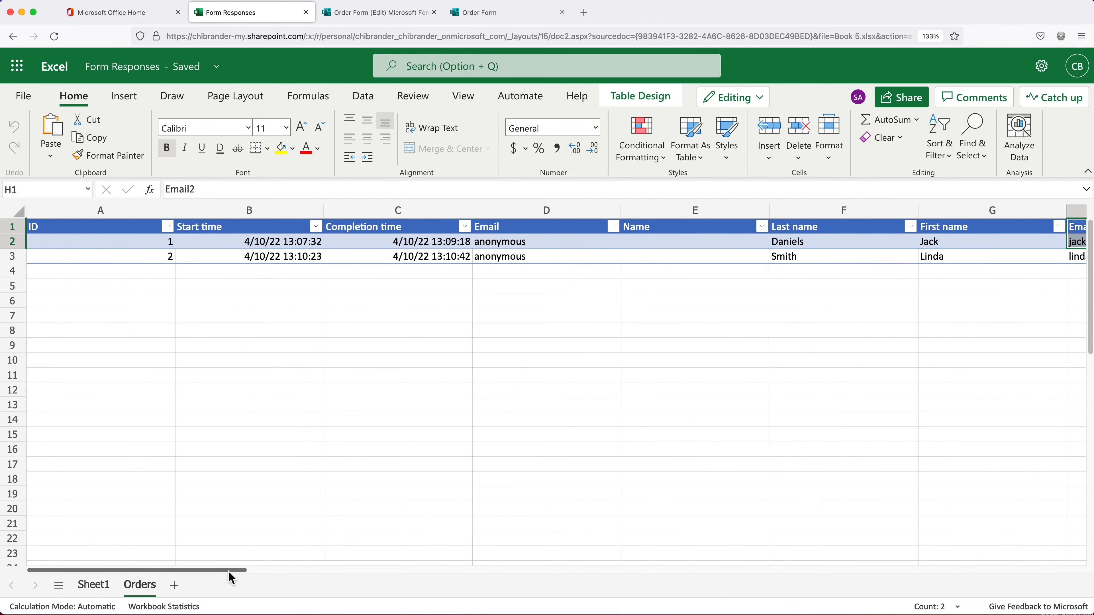
{"action": "left_click_drag", "start_coordinate": [230, 574], "coordinate": [435, 578]}
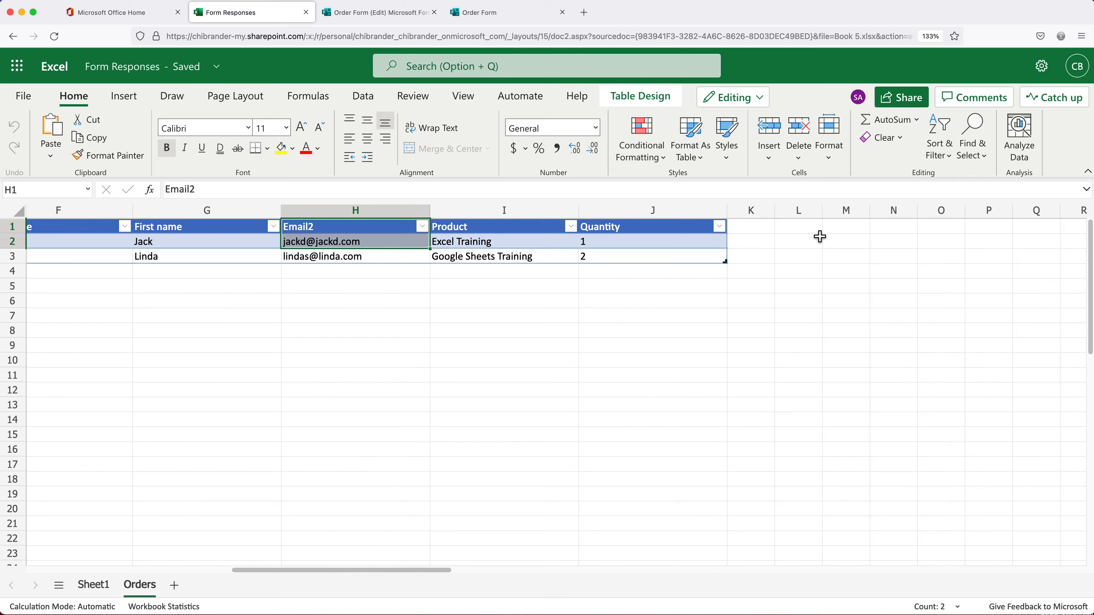
{"action": "left_click", "coordinate": [754, 231]}
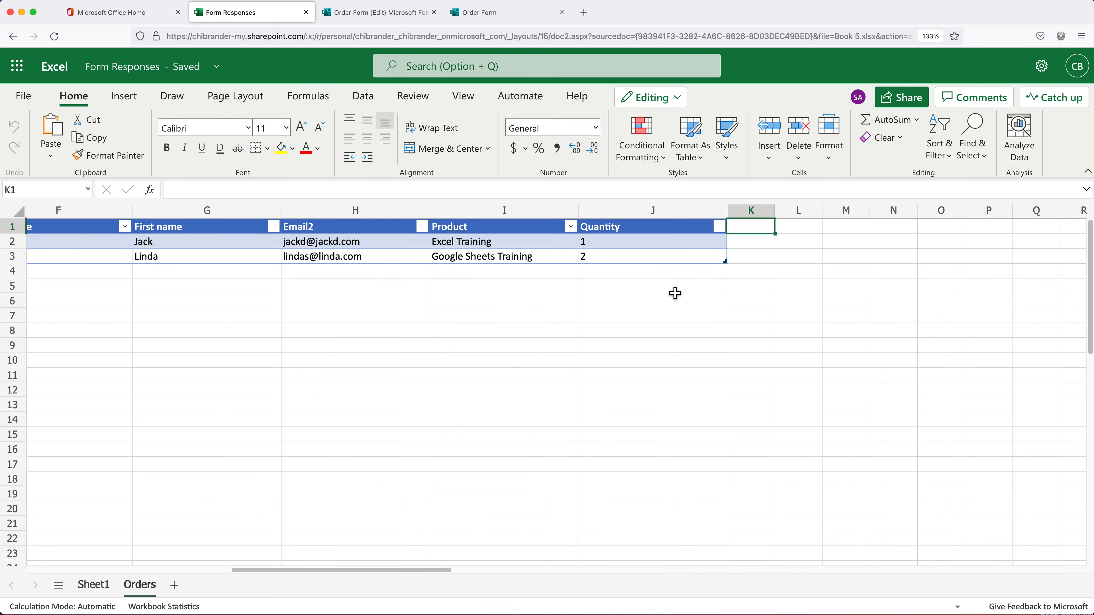
{"action": "left_click_drag", "start_coordinate": [433, 570], "coordinate": [178, 582]}
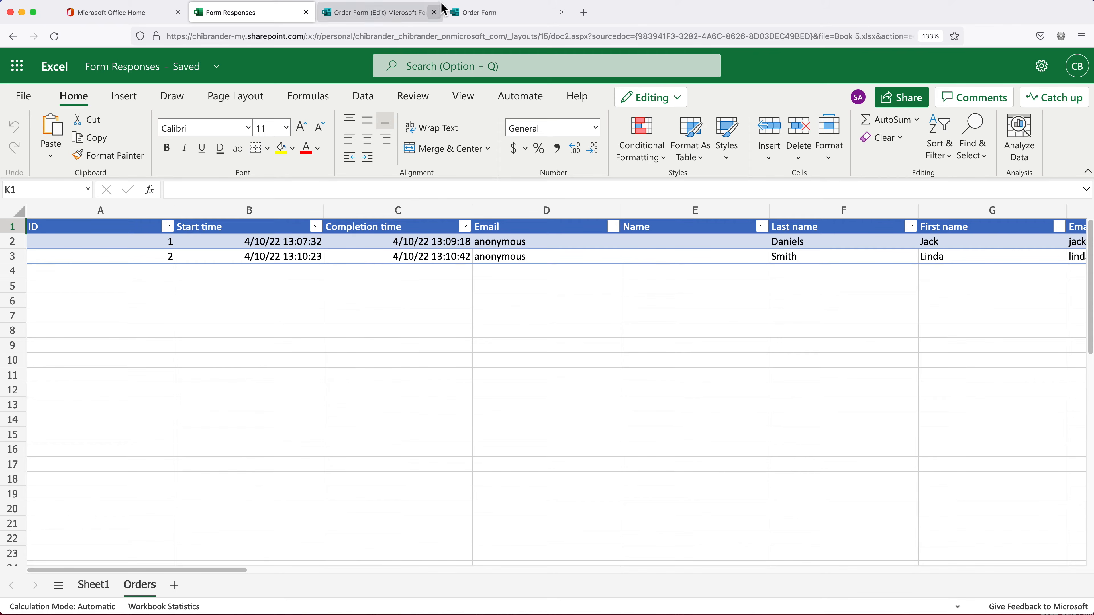
{"action": "left_click", "coordinate": [514, 13]}
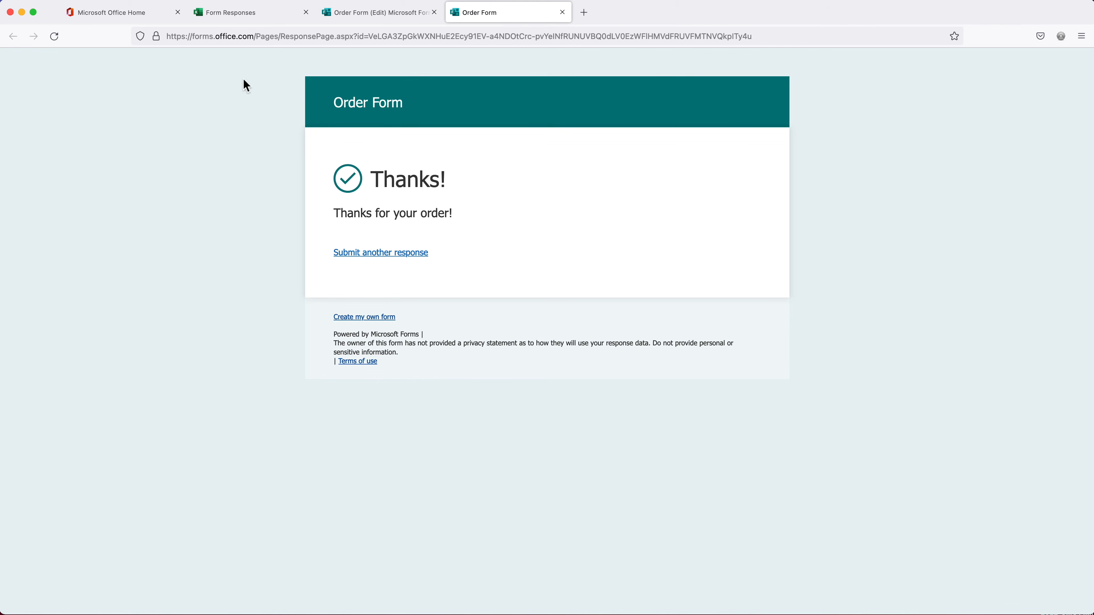
{"action": "left_click", "coordinate": [255, 17]}
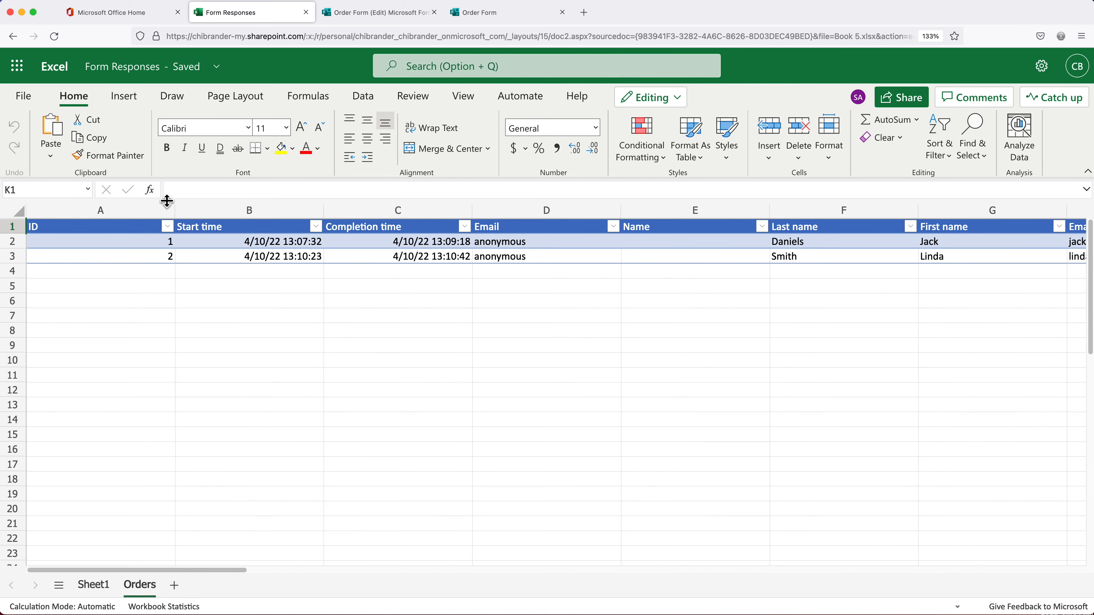
{"action": "left_click", "coordinate": [126, 100]}
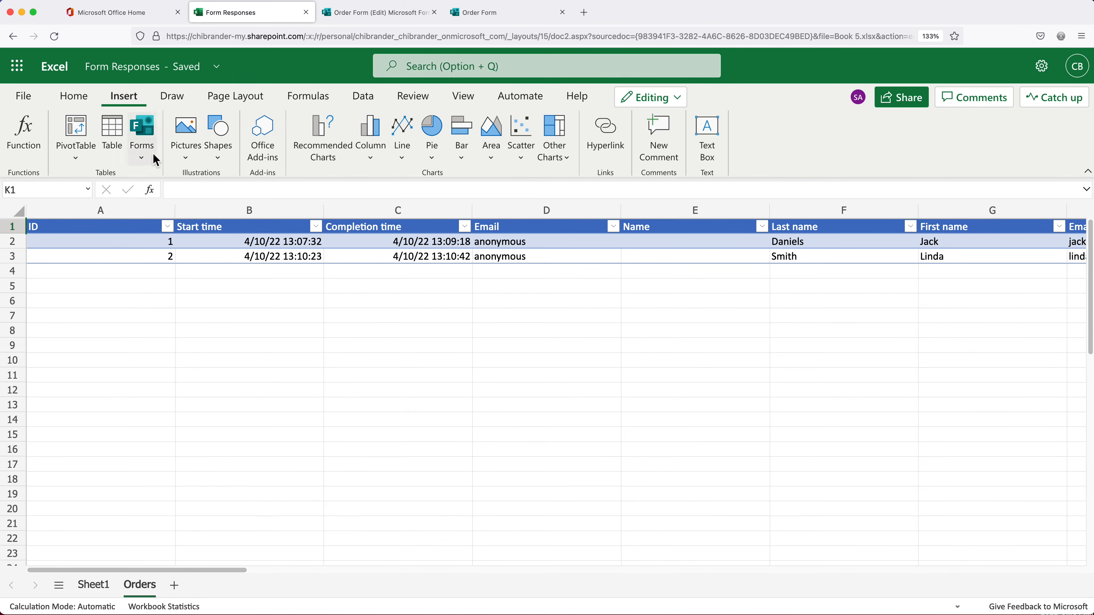
{"action": "left_click", "coordinate": [146, 161]}
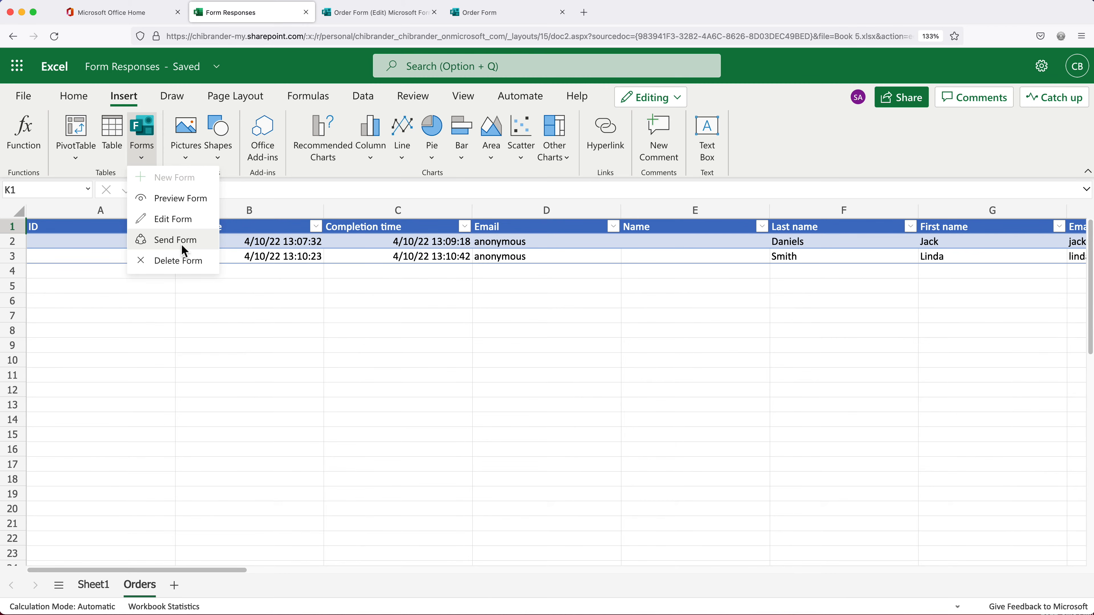
{"action": "left_click", "coordinate": [84, 244]}
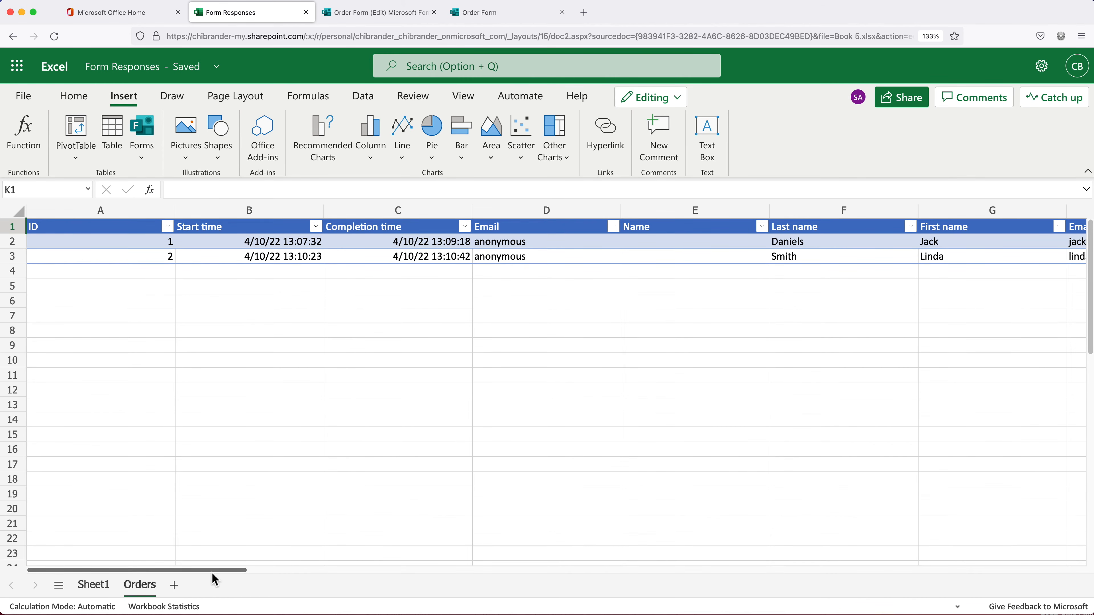
{"action": "left_click_drag", "start_coordinate": [212, 571], "coordinate": [364, 595]}
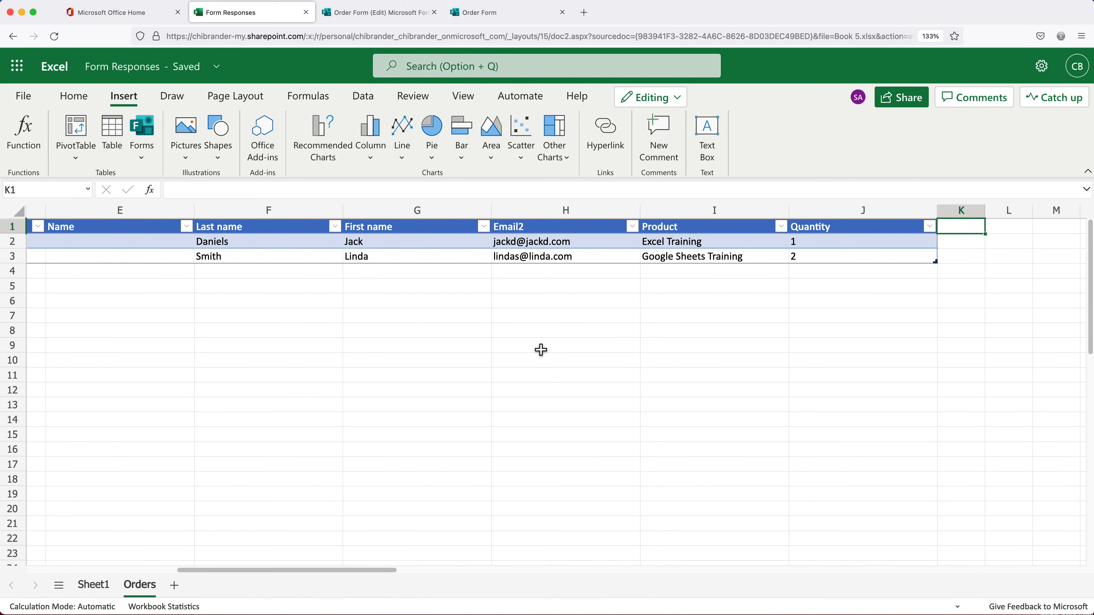
{"action": "left_click_drag", "start_coordinate": [558, 246], "coordinate": [557, 255]}
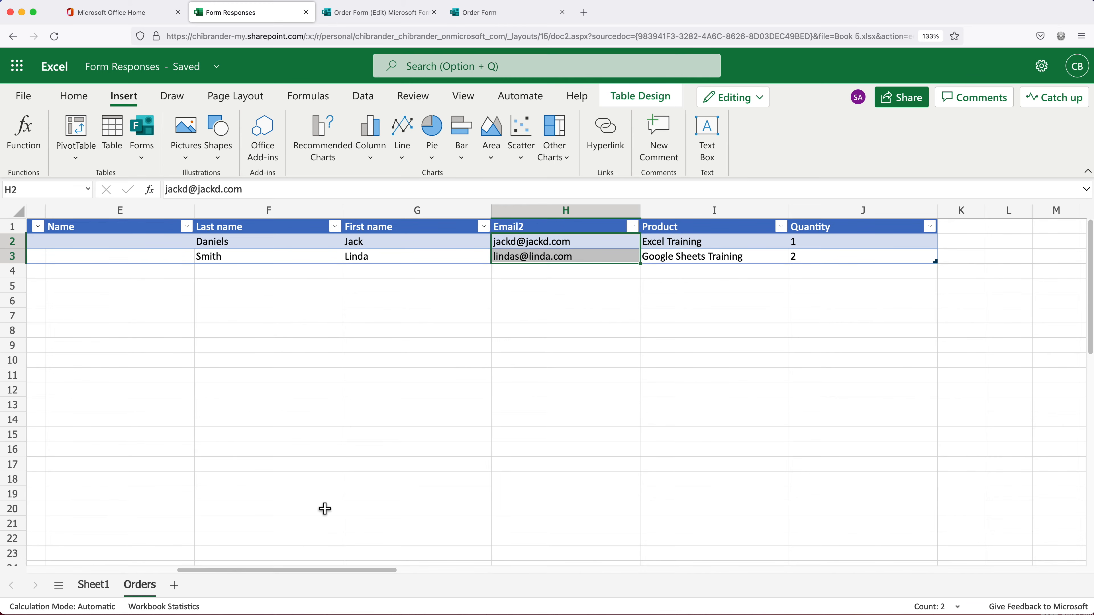
{"action": "scroll", "coordinate": [325, 508], "scroll_direction": "left", "scroll_amount": 10}
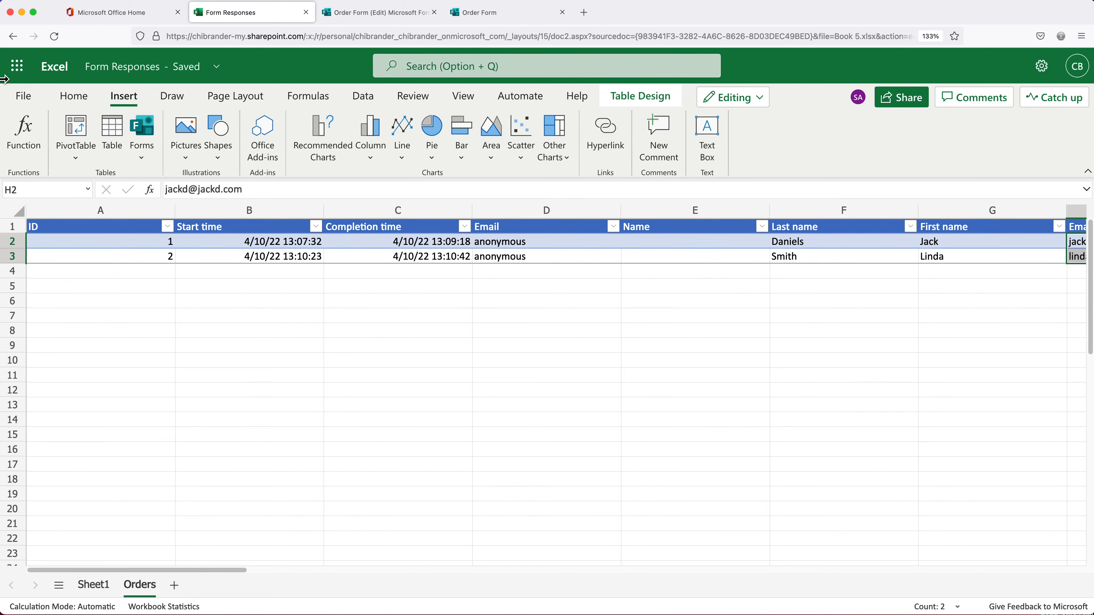
Launch Power Automate in a new tab from the Microsoft 365 All apps list
{"action": "left_click", "coordinate": [20, 69]}
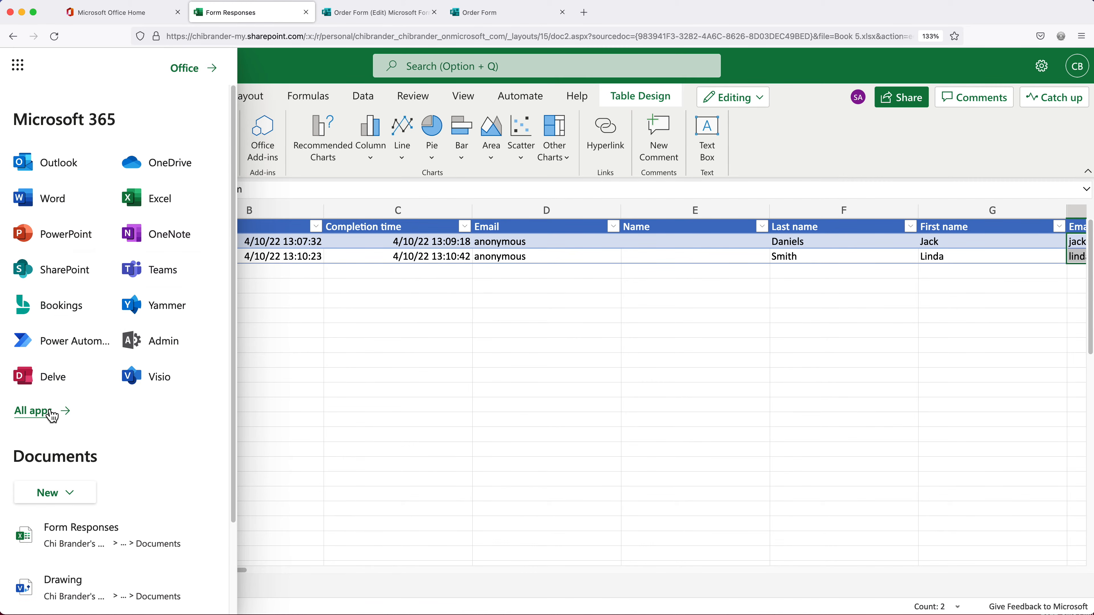
{"action": "left_click", "coordinate": [40, 424]}
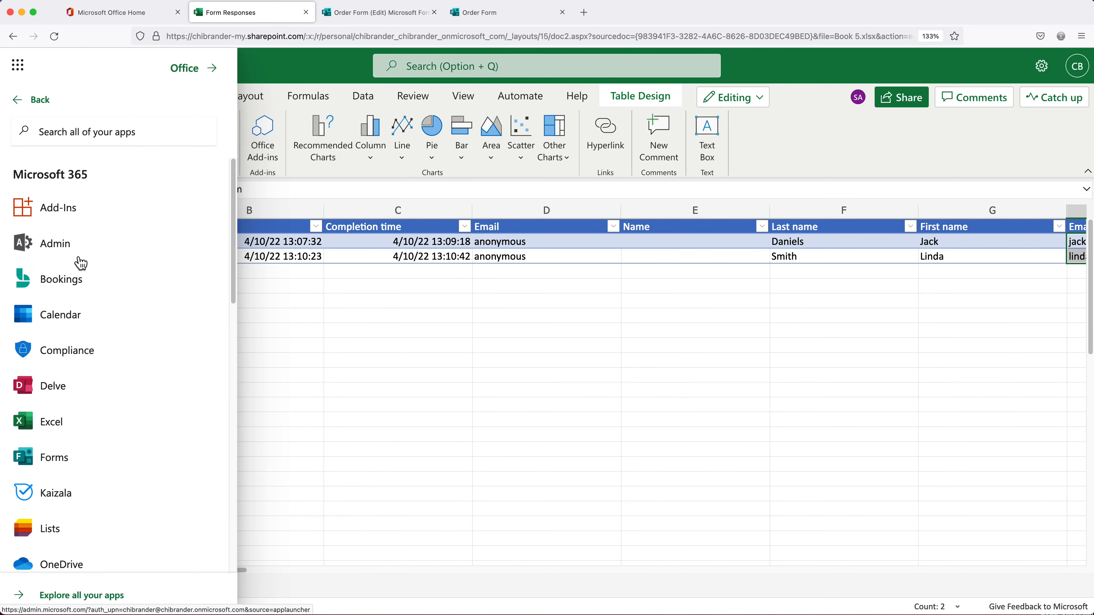
{"action": "scroll", "coordinate": [82, 252], "scroll_direction": "down", "scroll_amount": 1}
{"action": "scroll", "coordinate": [81, 254], "scroll_direction": "down", "scroll_amount": 1}
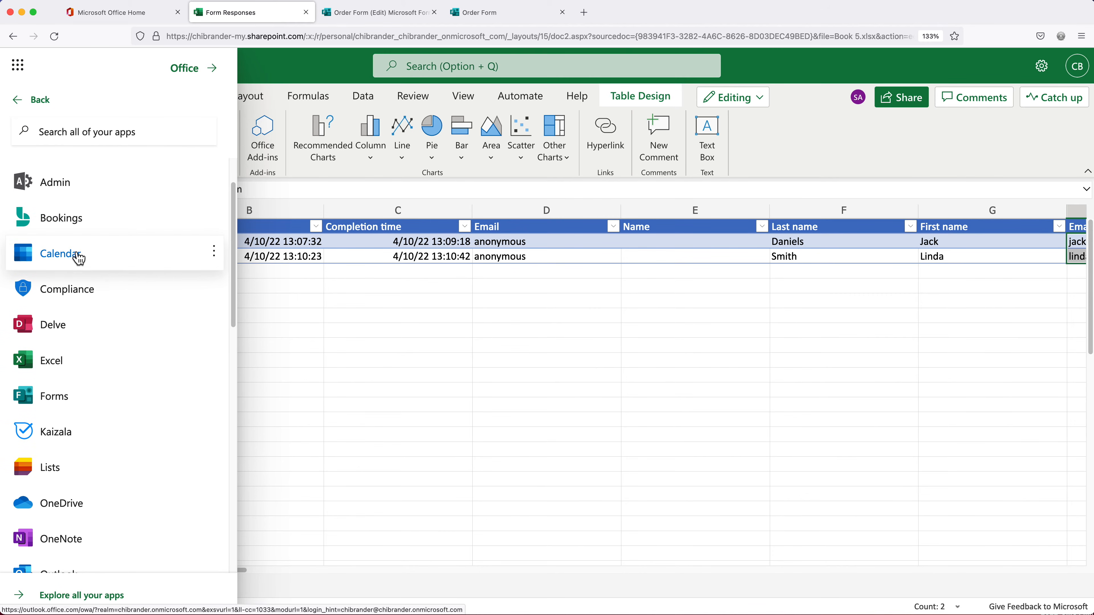
{"action": "scroll", "coordinate": [77, 255], "scroll_direction": "down", "scroll_amount": 2}
{"action": "scroll", "coordinate": [77, 260], "scroll_direction": "down", "scroll_amount": 4}
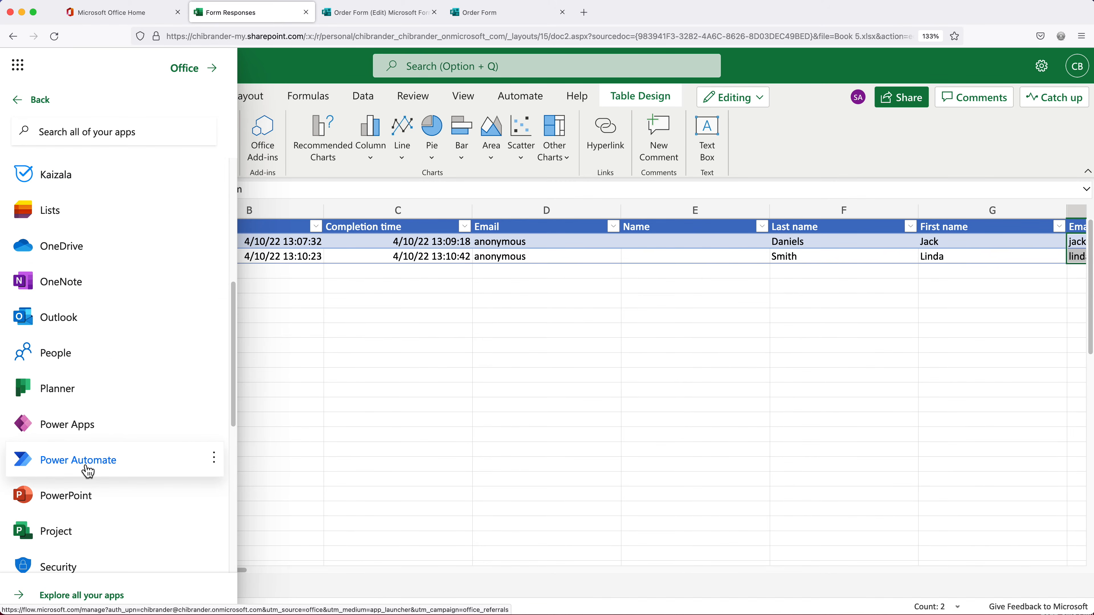
{"action": "left_click", "coordinate": [91, 468]}
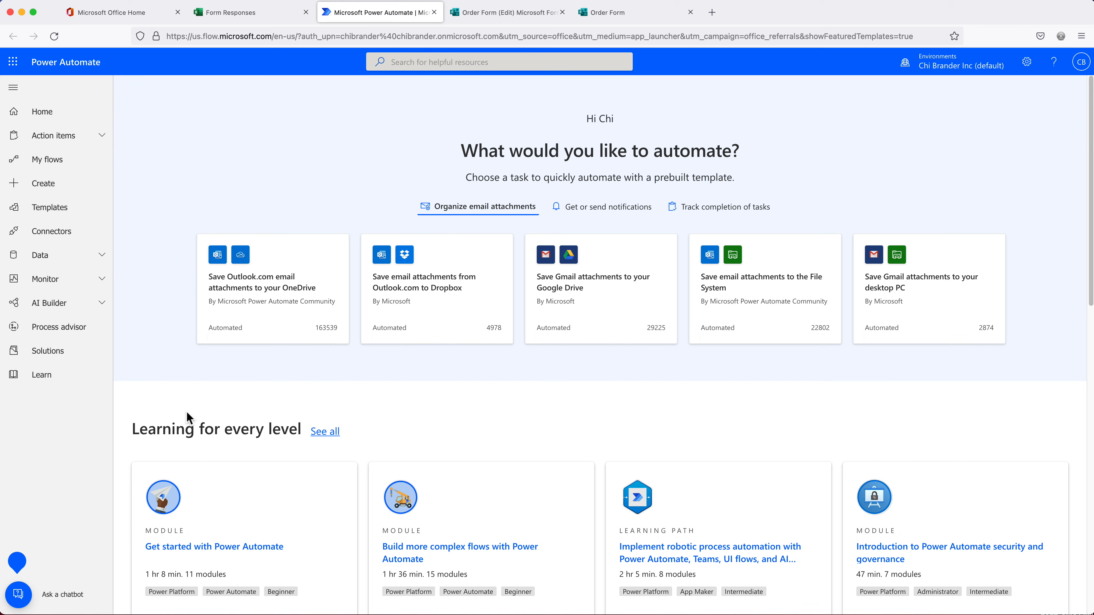
Go to Create and choose the Automated cloud flow option
{"action": "left_click", "coordinate": [47, 191]}
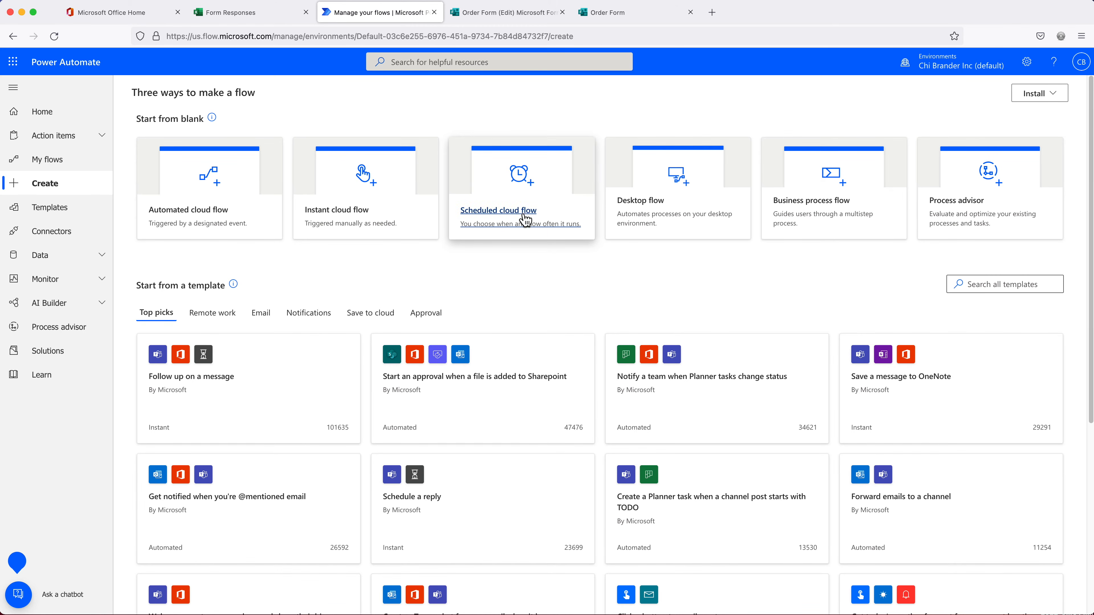
{"action": "left_click", "coordinate": [206, 182]}
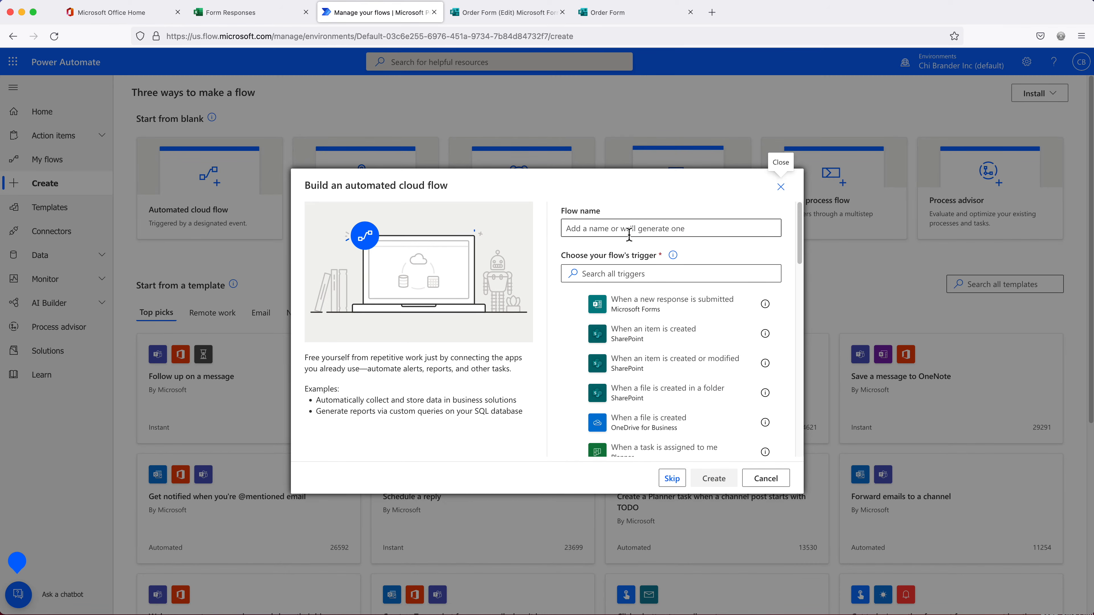
Create the flow 'Order From Auto Emails' with the Microsoft Forms 'When a new response is submitted' trigger
{"action": "left_click", "coordinate": [629, 233]}
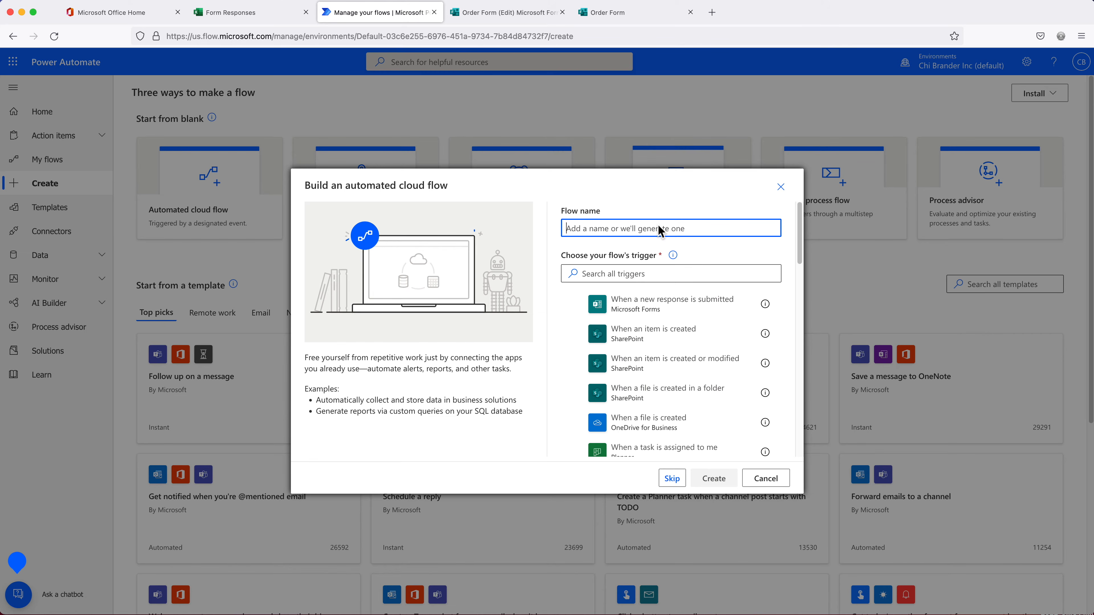
{"action": "mouse_move", "coordinate": [766, 335]}
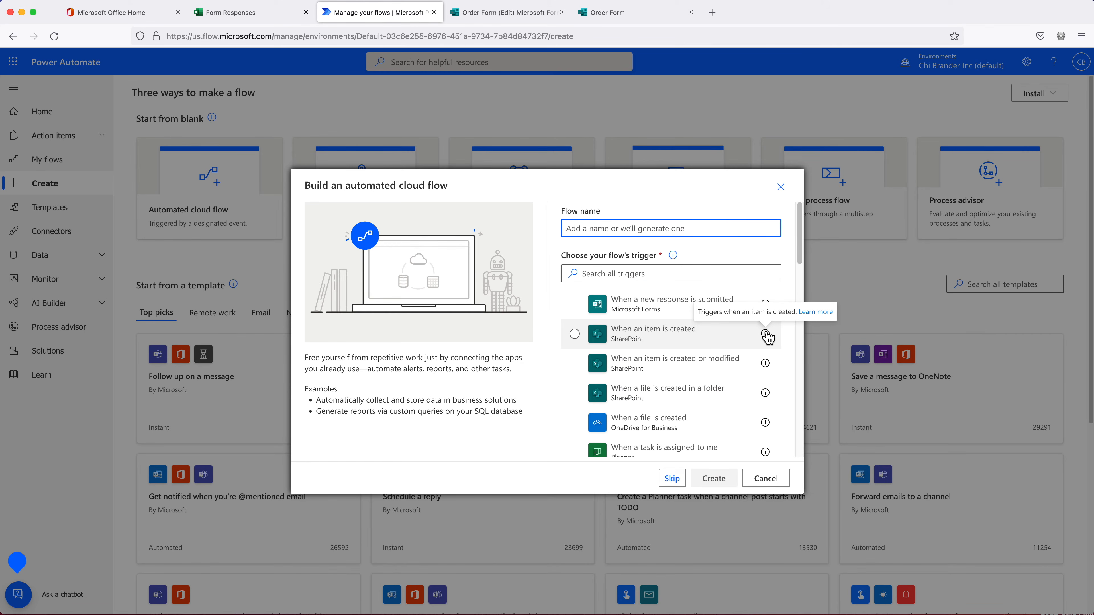
{"action": "type", "text": "Order From  Auto Emails"}
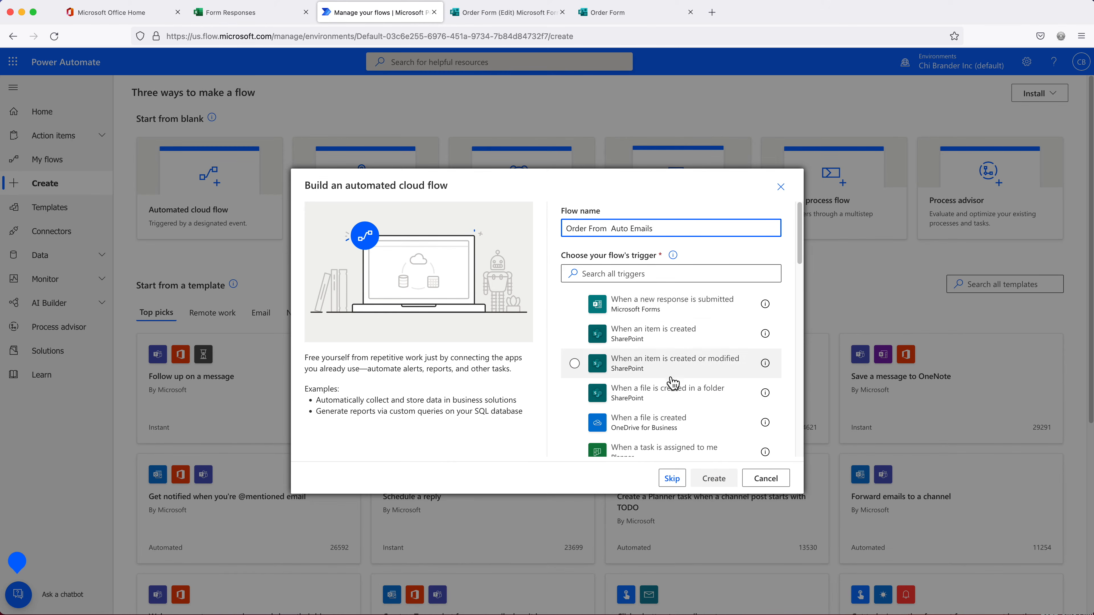
{"action": "scroll", "coordinate": [664, 414], "scroll_direction": "down", "scroll_amount": 5}
{"action": "scroll", "coordinate": [659, 401], "scroll_direction": "up", "scroll_amount": 5}
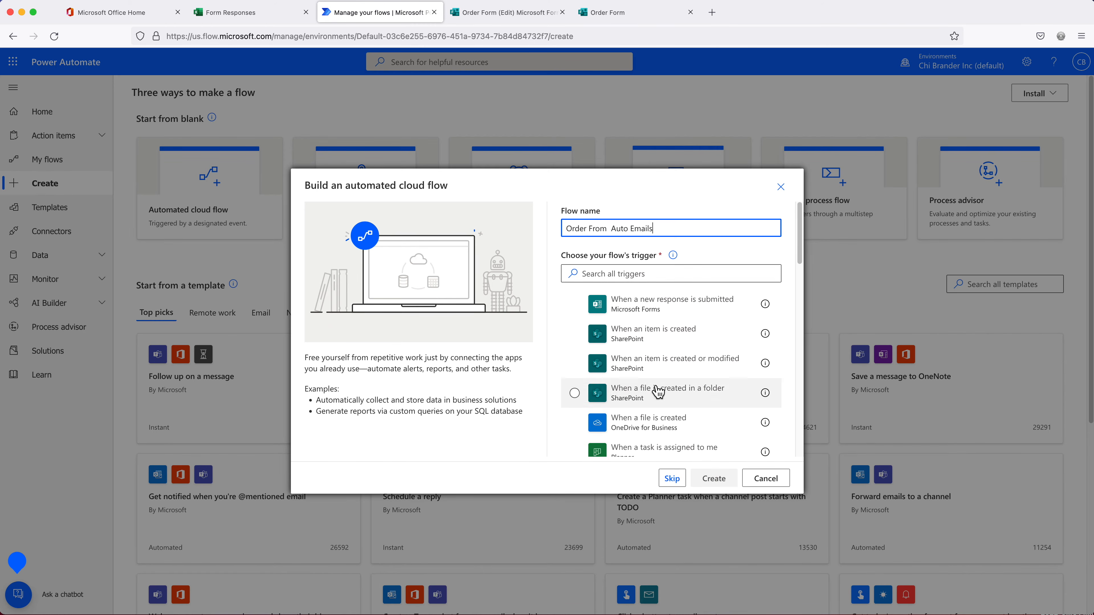
{"action": "left_click", "coordinate": [603, 274]}
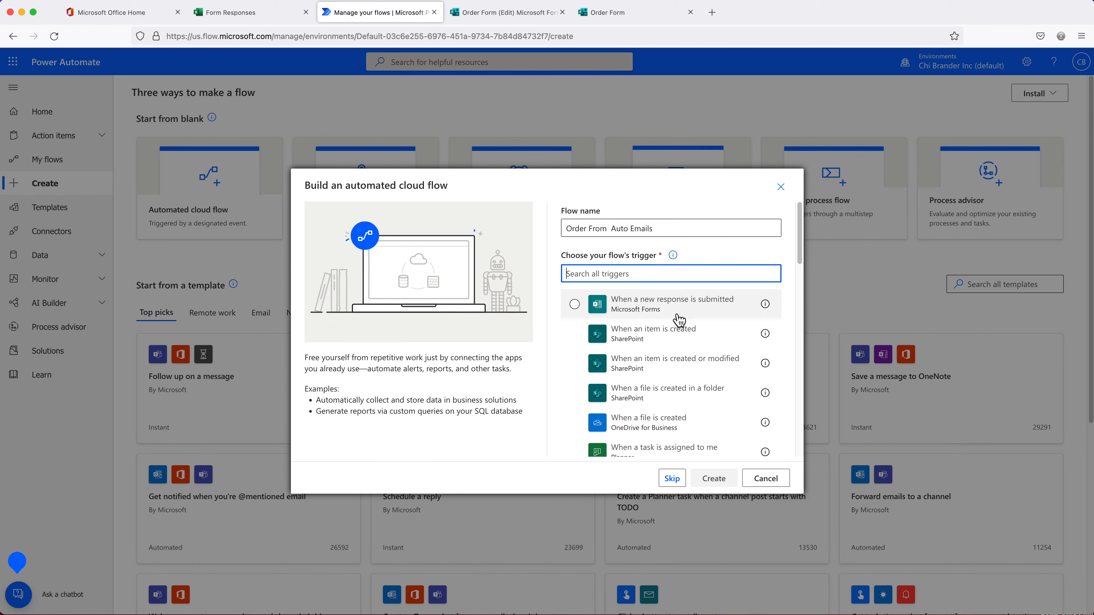
{"action": "type", "text": "micrososft forms"}
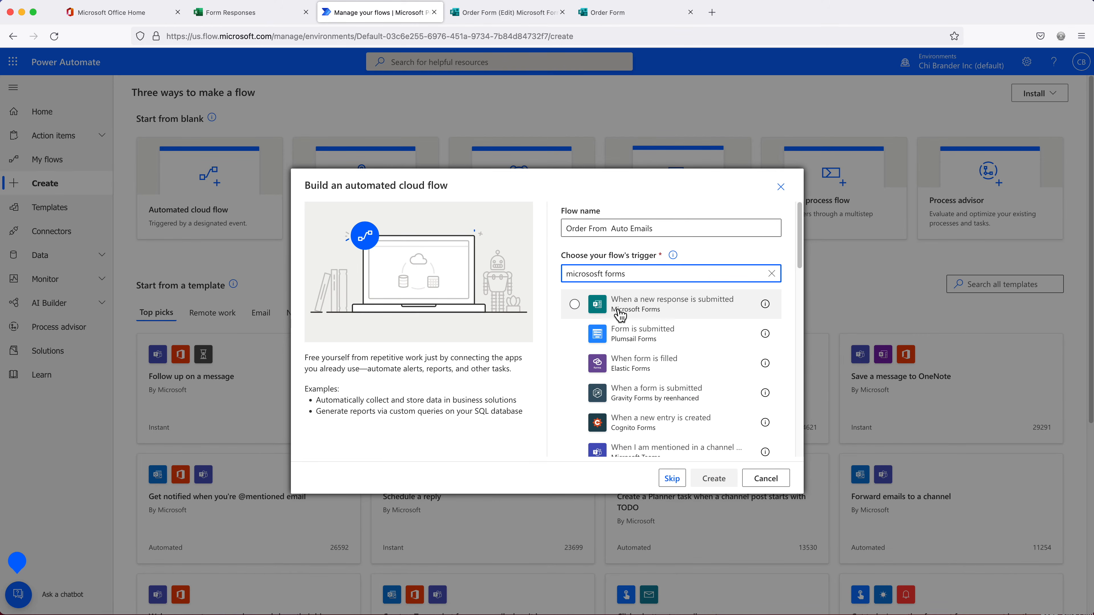
{"action": "left_click", "coordinate": [643, 316]}
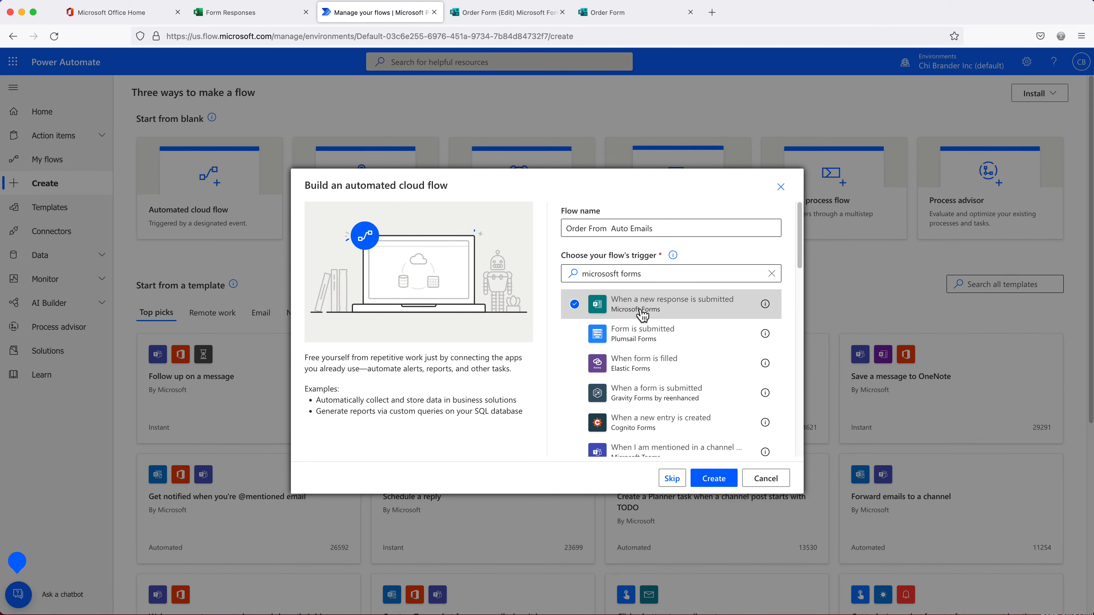
{"action": "left_click", "coordinate": [715, 480]}
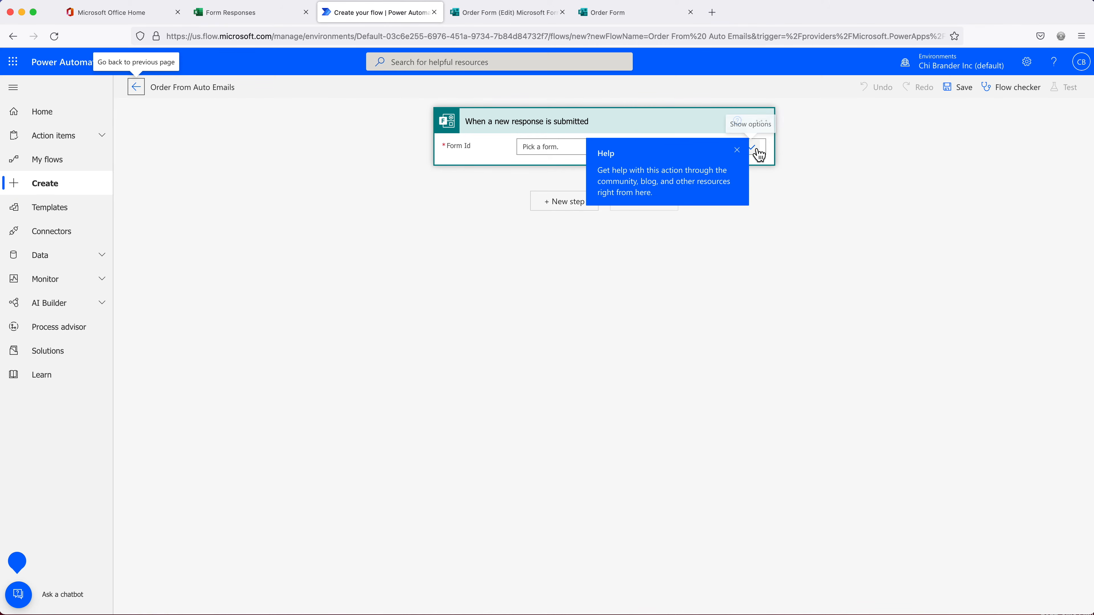
Set the trigger's form to Order Form
{"action": "left_click", "coordinate": [737, 150]}
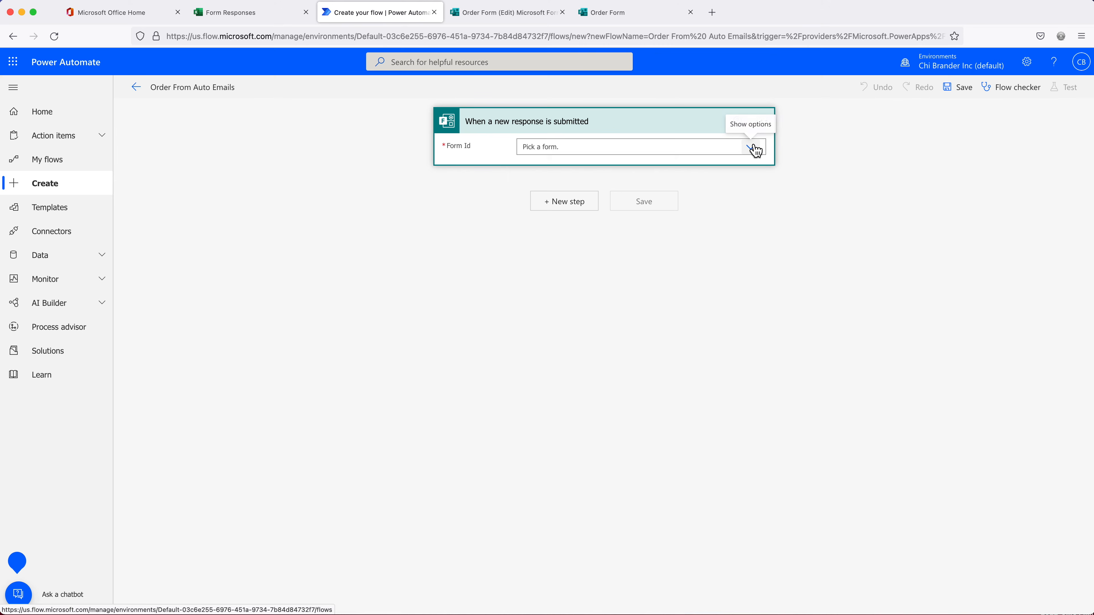
{"action": "left_click", "coordinate": [755, 149]}
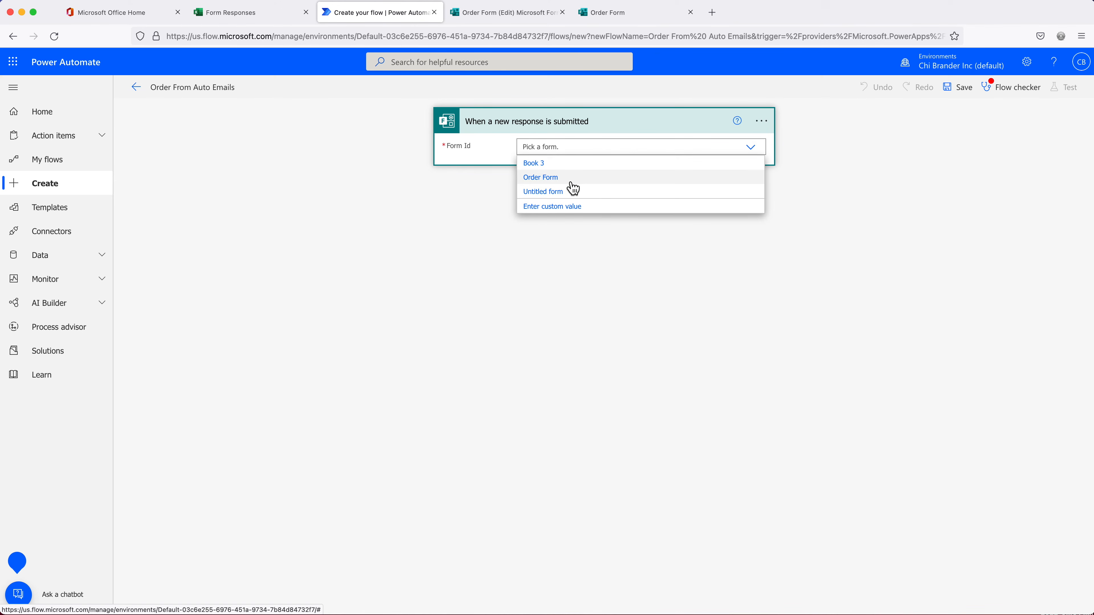
{"action": "left_click", "coordinate": [569, 180]}
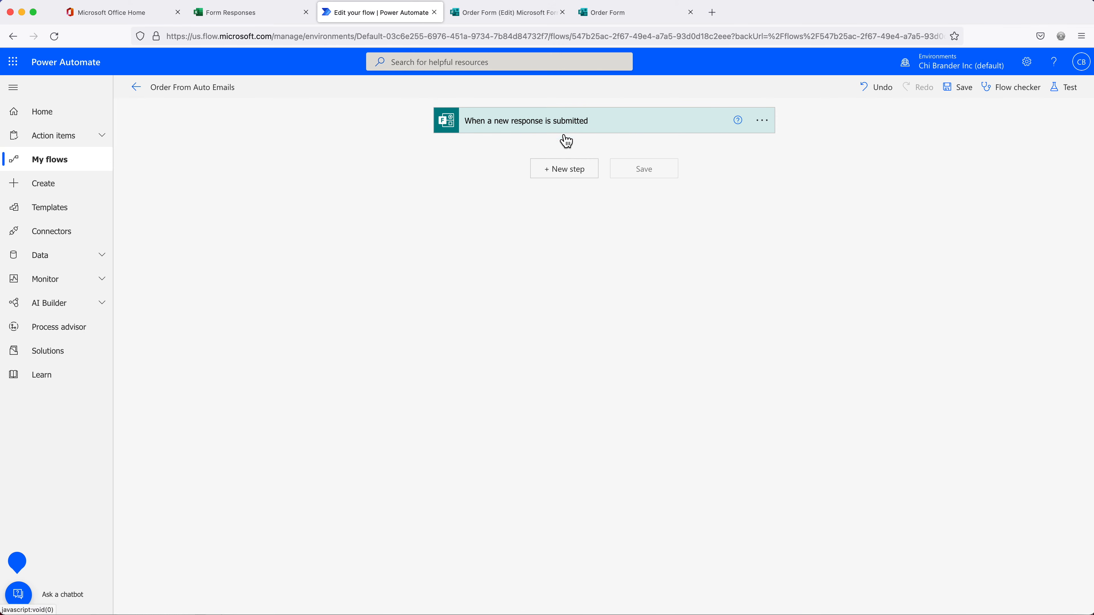
Add an Office 365 Outlook Send an email (V2) step after the trigger
{"action": "left_click", "coordinate": [574, 174]}
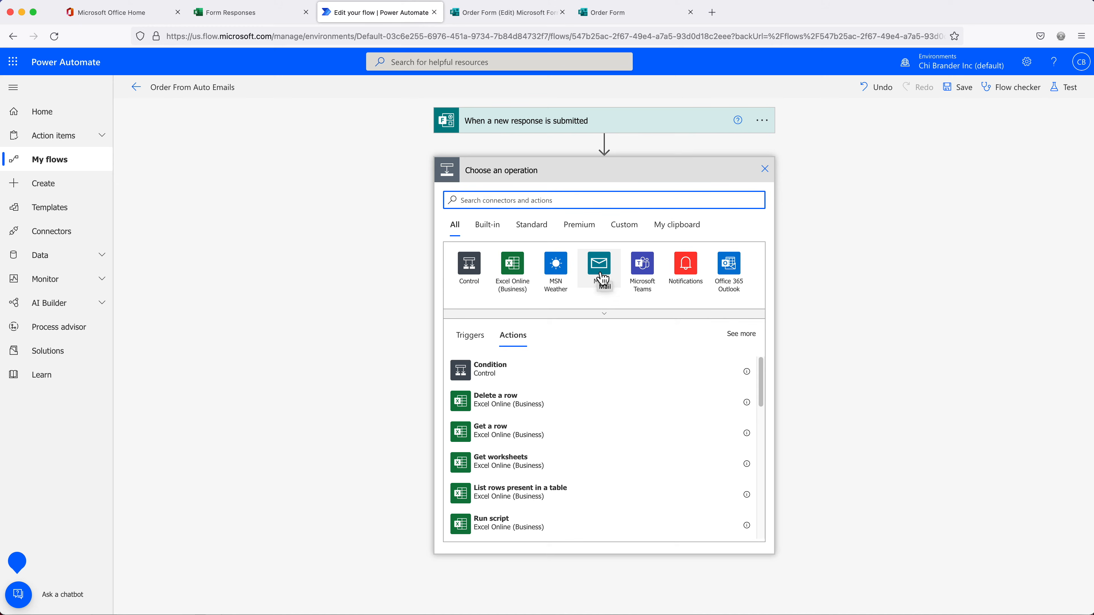
{"action": "type", "text": "email"}
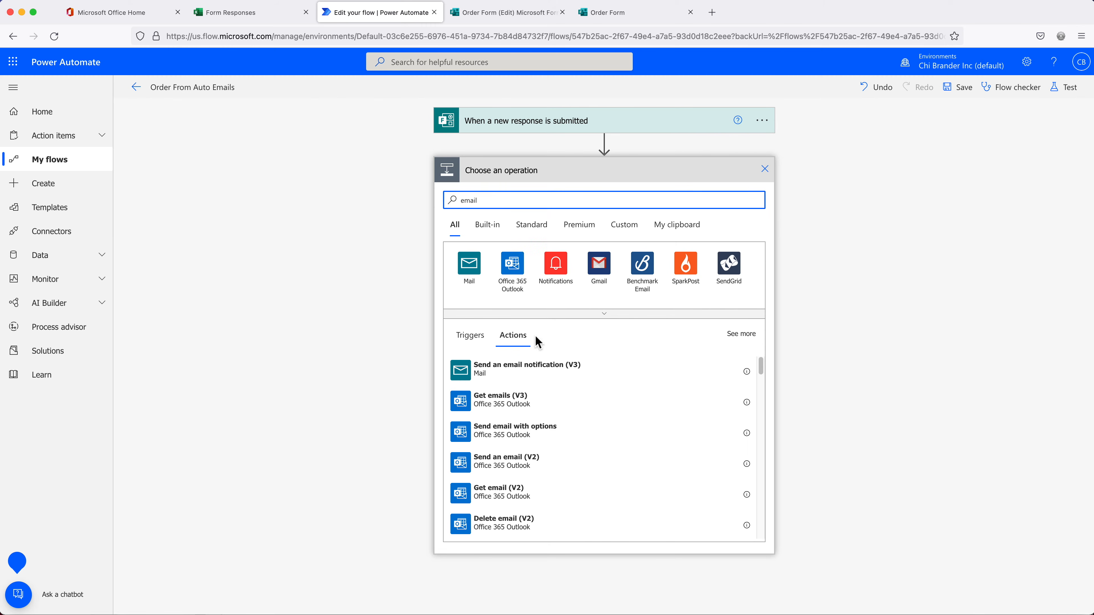
{"action": "scroll", "coordinate": [575, 391], "scroll_direction": "down", "scroll_amount": 1}
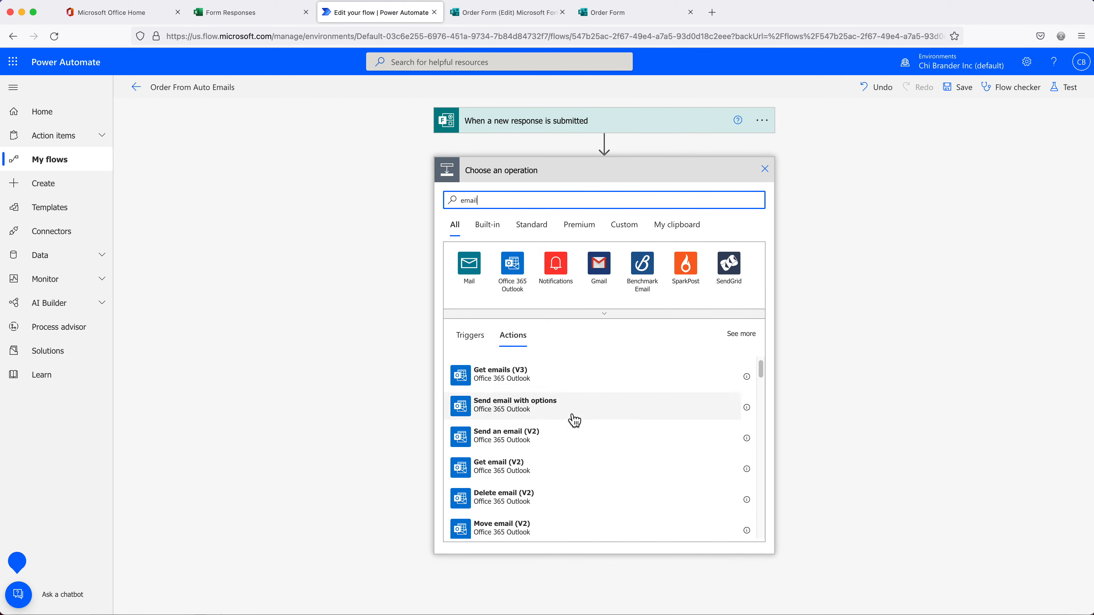
{"action": "scroll", "coordinate": [550, 466], "scroll_direction": "up", "scroll_amount": 1}
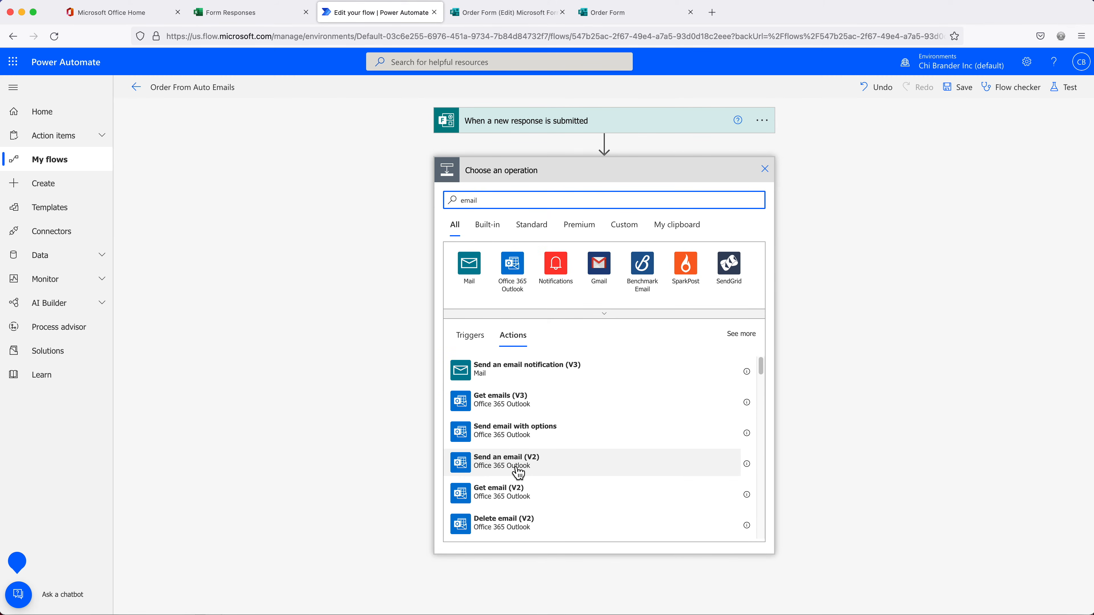
{"action": "left_click", "coordinate": [515, 472]}
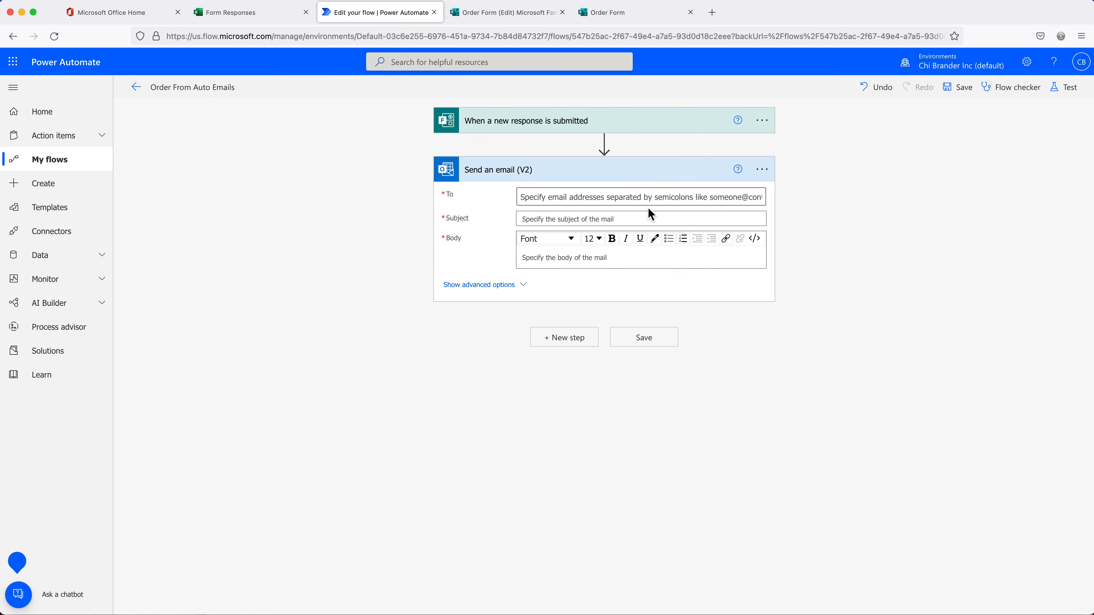
Type a 'Dear' greeting with the test customer's full name into the email Body
{"action": "left_click", "coordinate": [569, 219]}
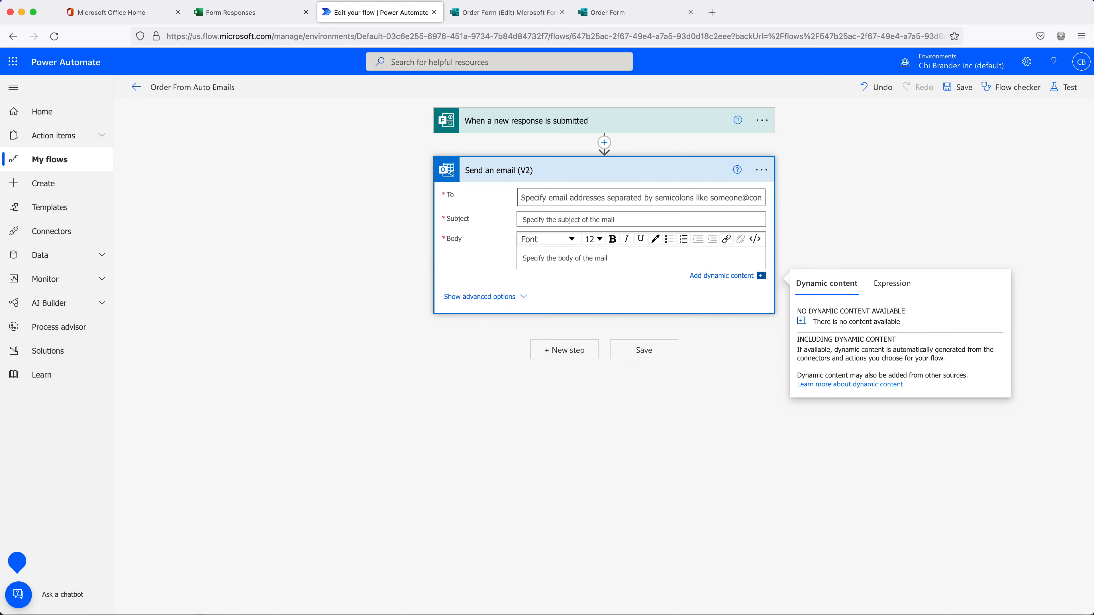
{"action": "double_click", "coordinate": [544, 259]}
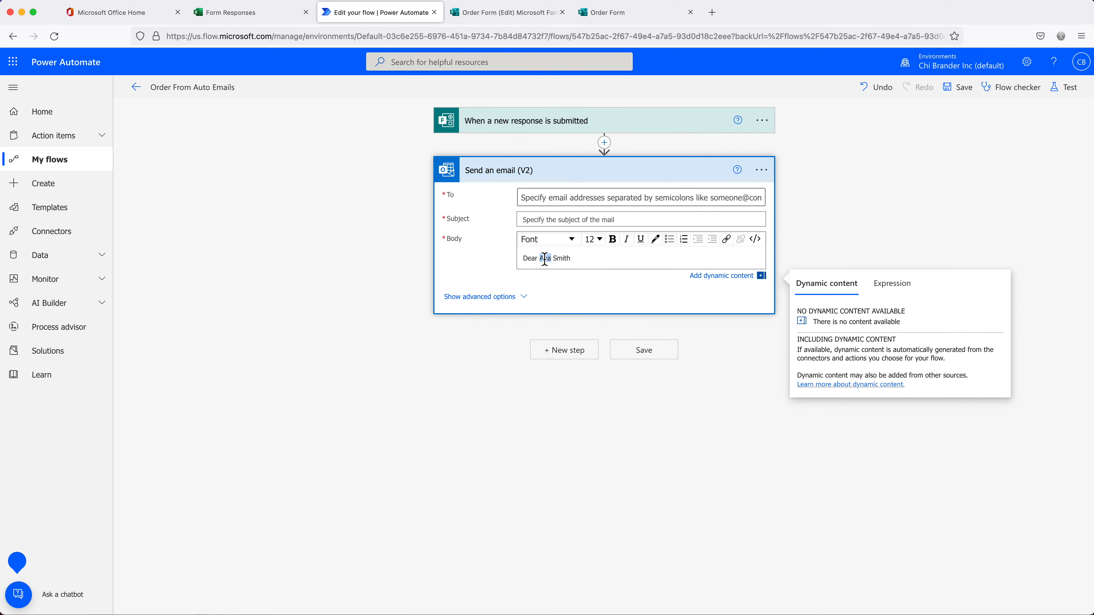
Open a fresh Order Form response, then return to the flow to check available dynamic content
{"action": "left_click", "coordinate": [608, 16]}
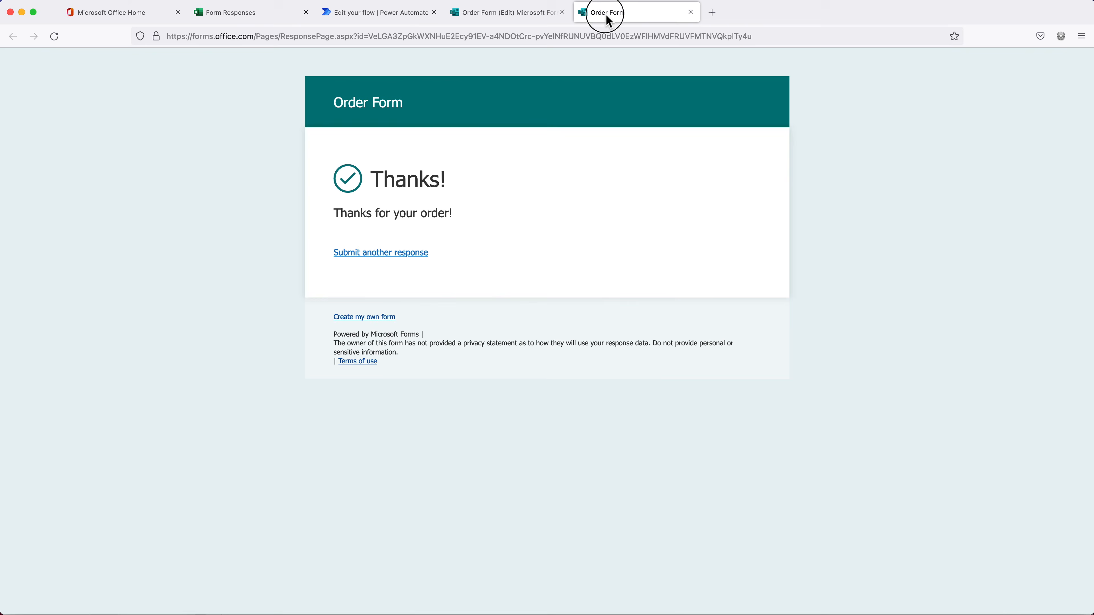
{"action": "left_click", "coordinate": [406, 255]}
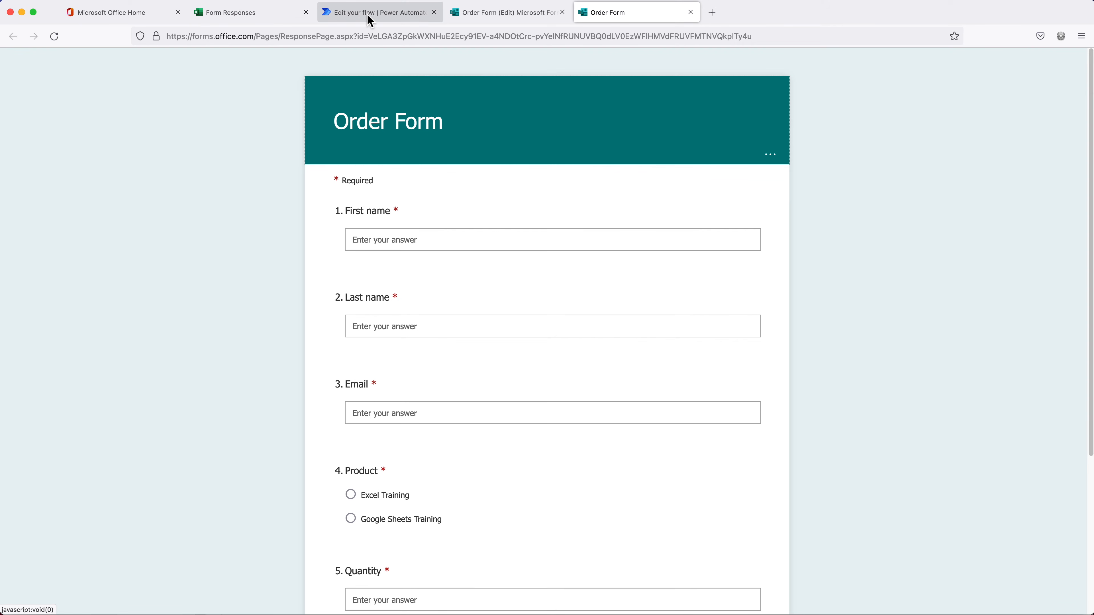
{"action": "left_click", "coordinate": [354, 20]}
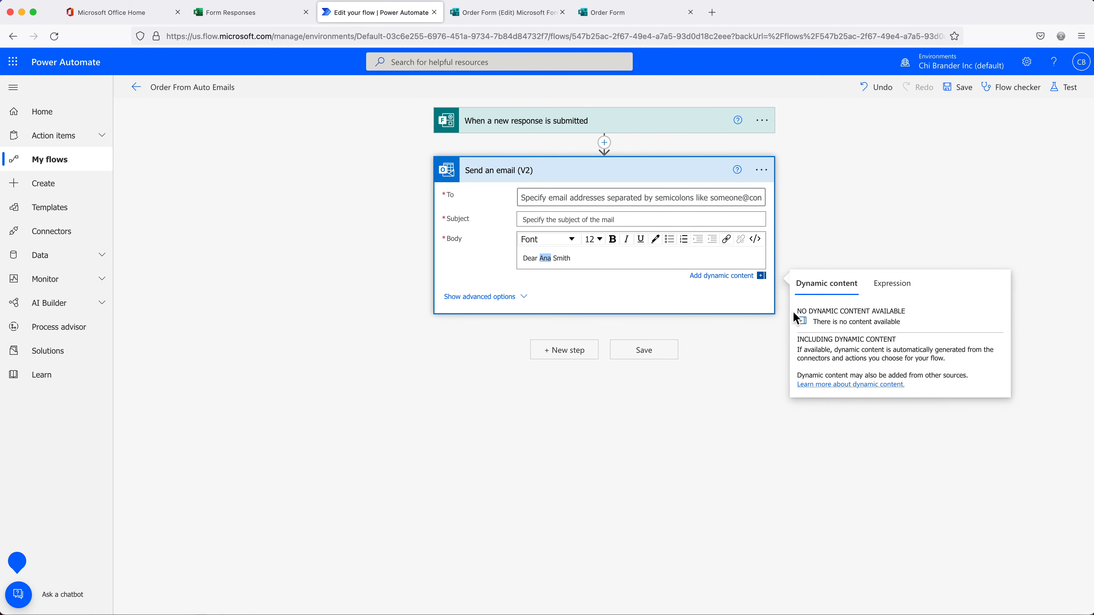
{"action": "left_click_drag", "start_coordinate": [801, 311], "coordinate": [893, 312]}
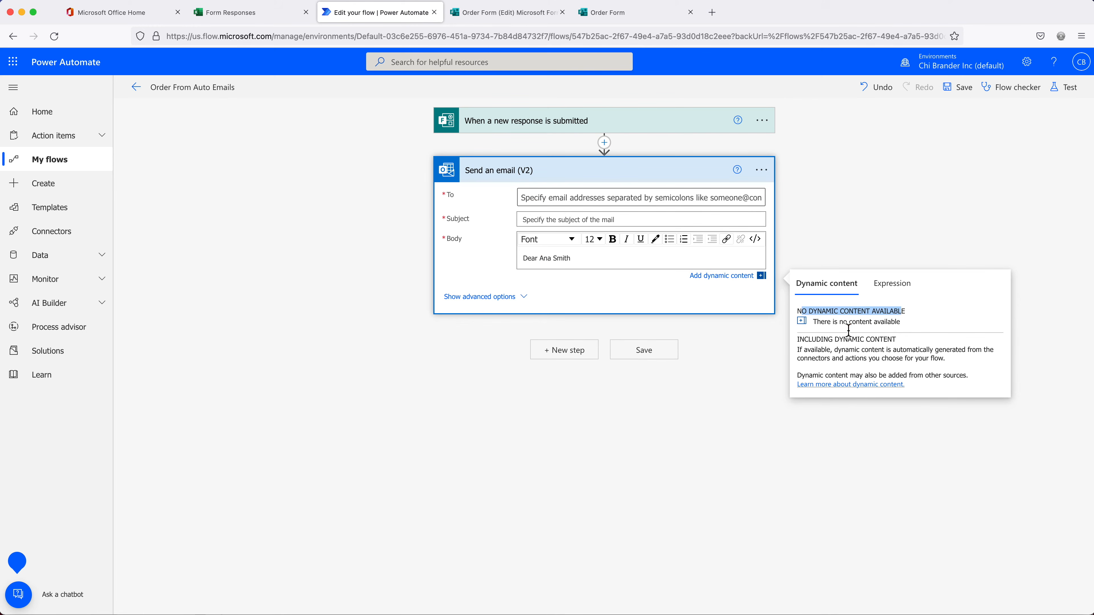
{"action": "left_click", "coordinate": [538, 201]}
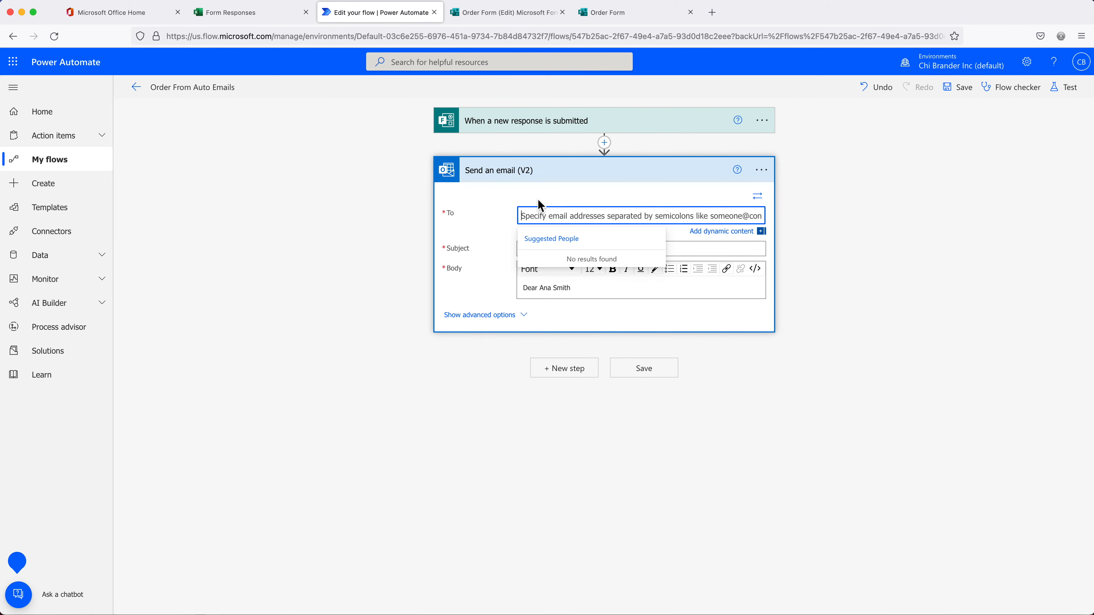
Check the To and Subject fields' dynamic content, finding only Response Id, and open the step's options
{"action": "left_click", "coordinate": [724, 235]}
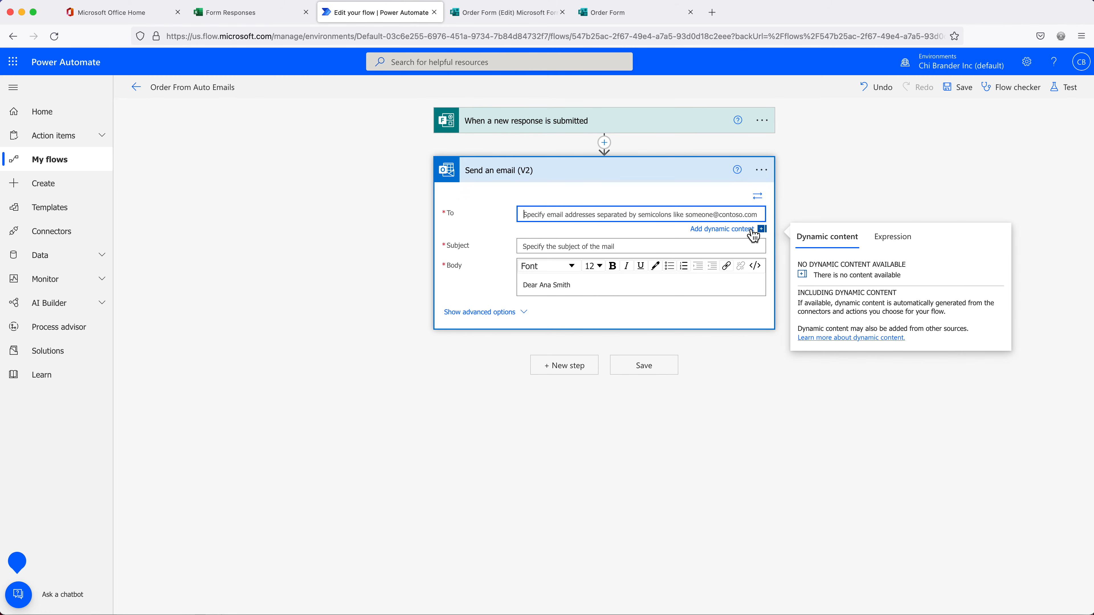
{"action": "left_click", "coordinate": [674, 248]}
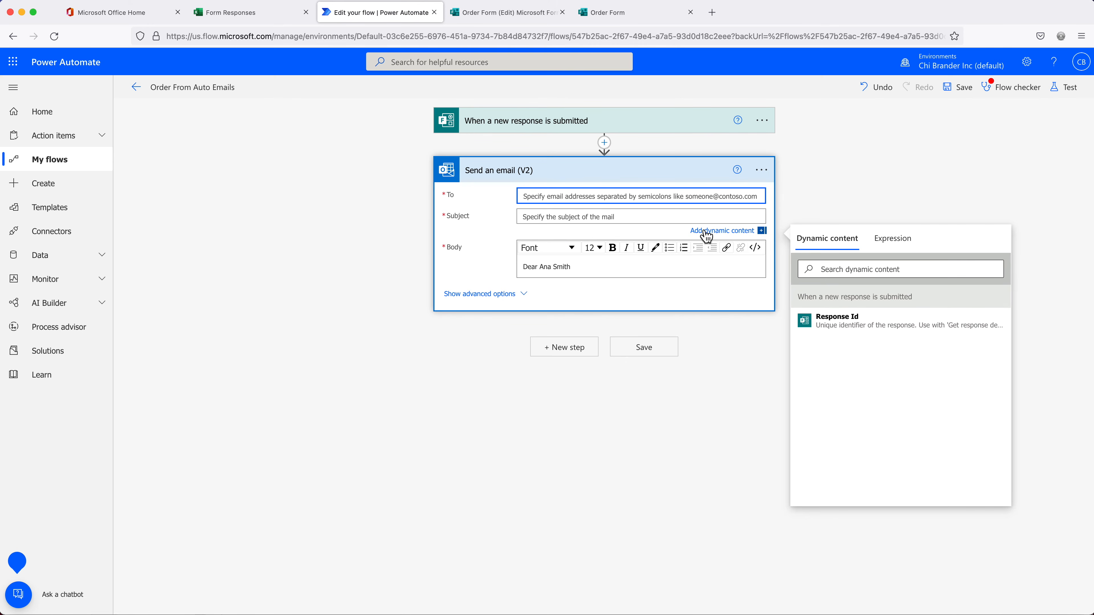
{"action": "left_click", "coordinate": [558, 217]}
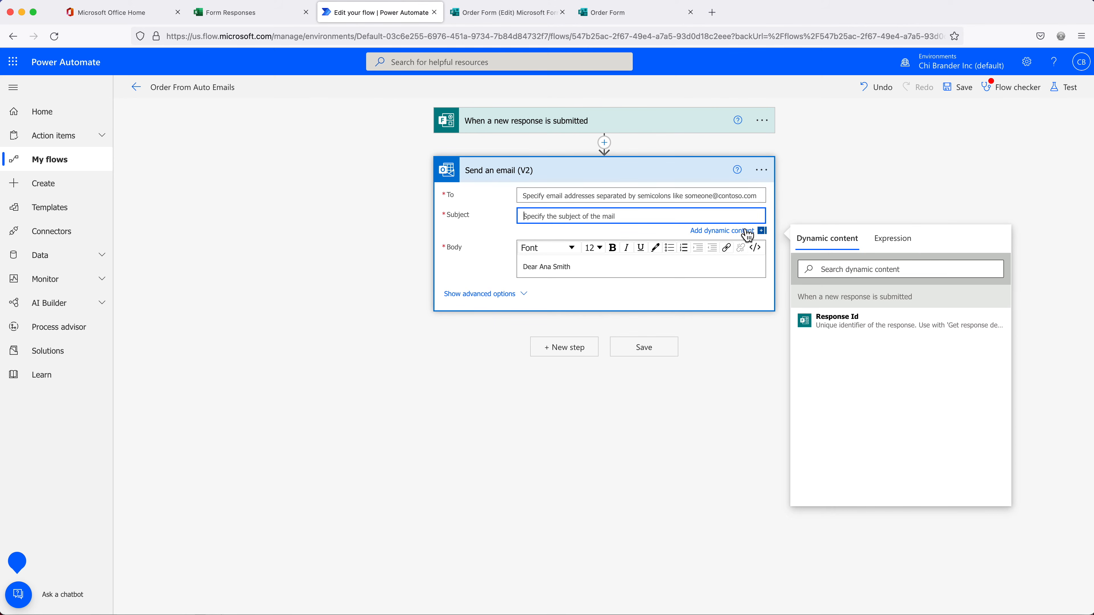
{"action": "left_click", "coordinate": [762, 169]}
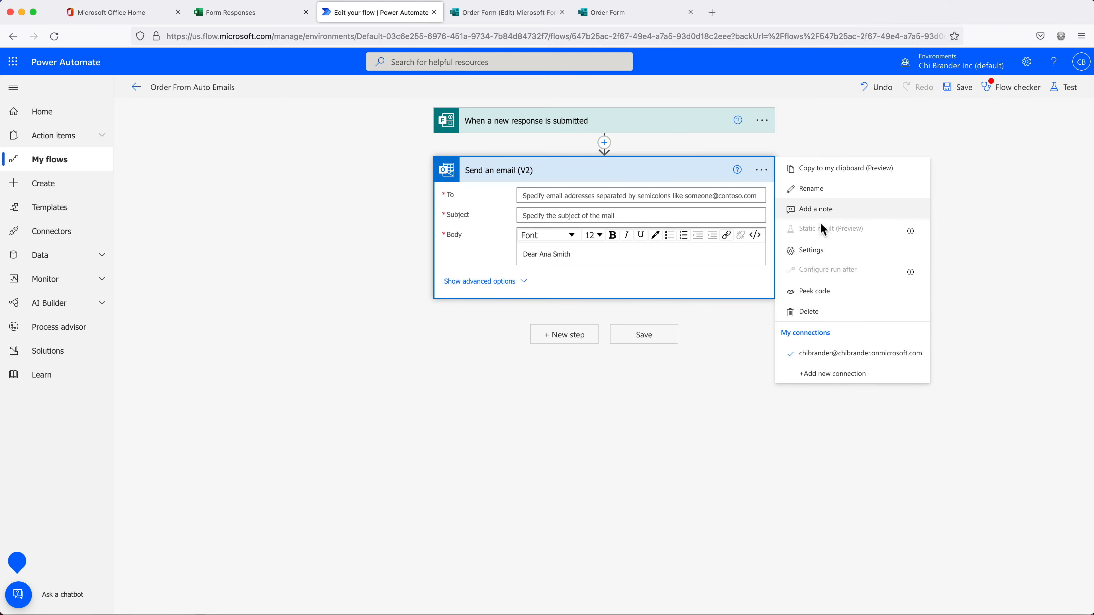
Delete the email step and add a Get response details action after the trigger
{"action": "left_click", "coordinate": [804, 312]}
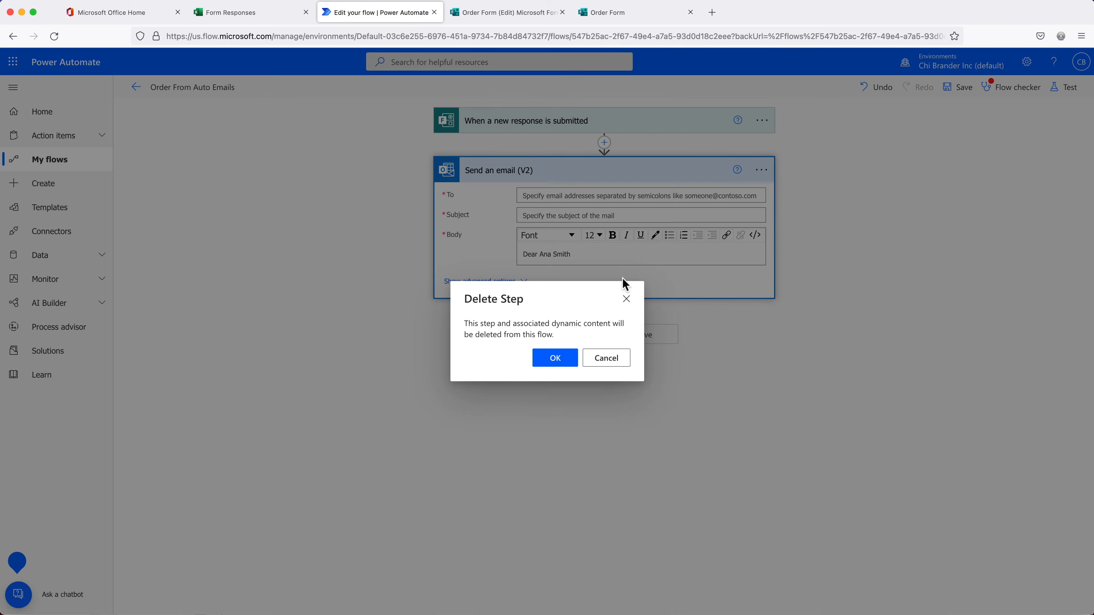
{"action": "left_click", "coordinate": [554, 367]}
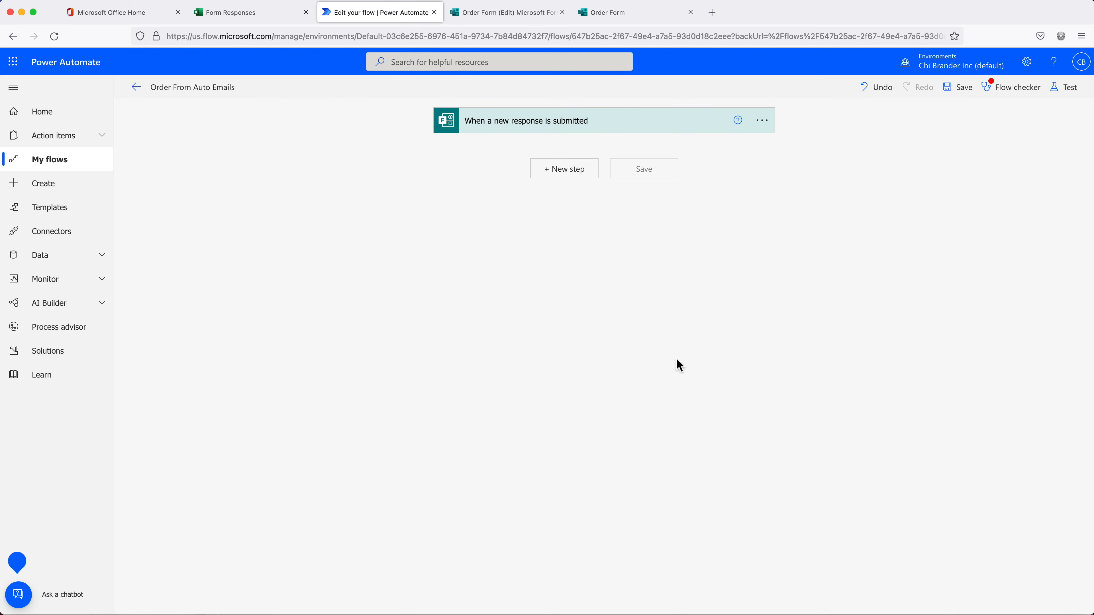
{"action": "left_click", "coordinate": [571, 181]}
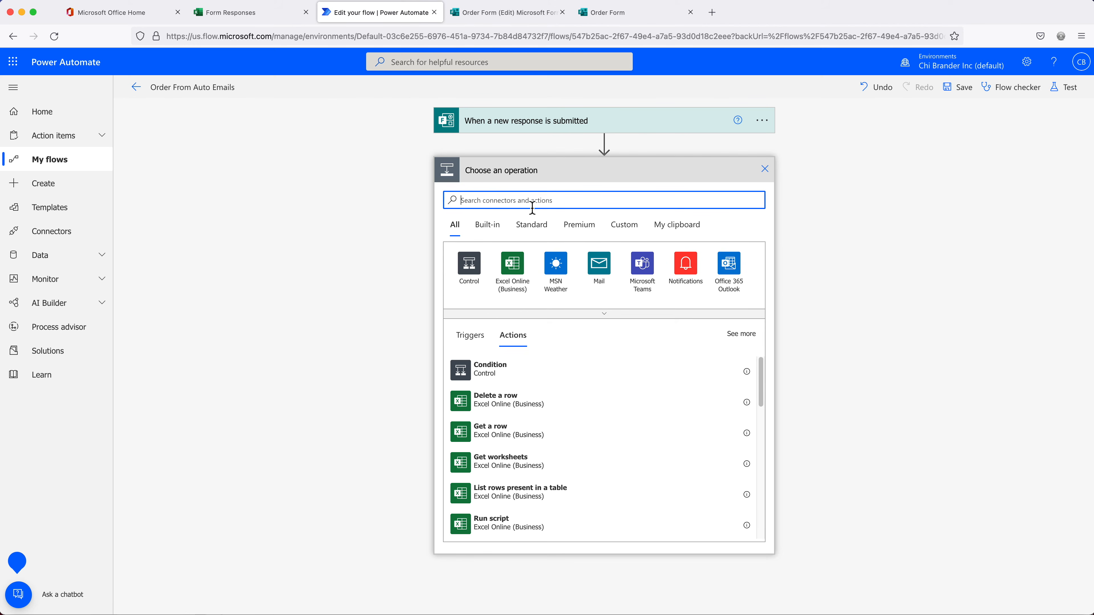
{"action": "type", "text": "response"}
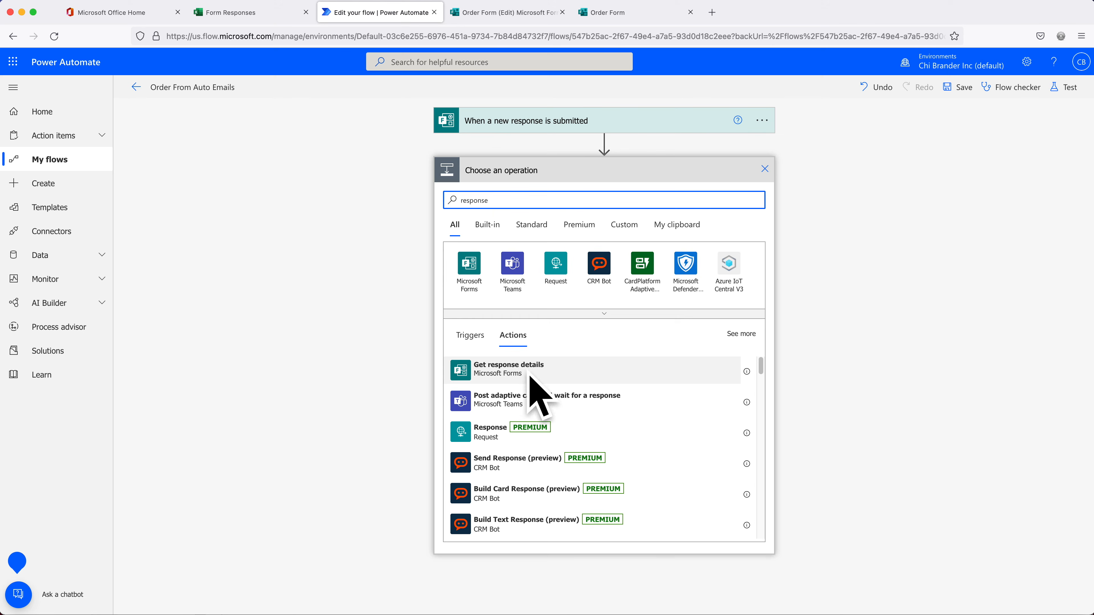
{"action": "left_click", "coordinate": [526, 379]}
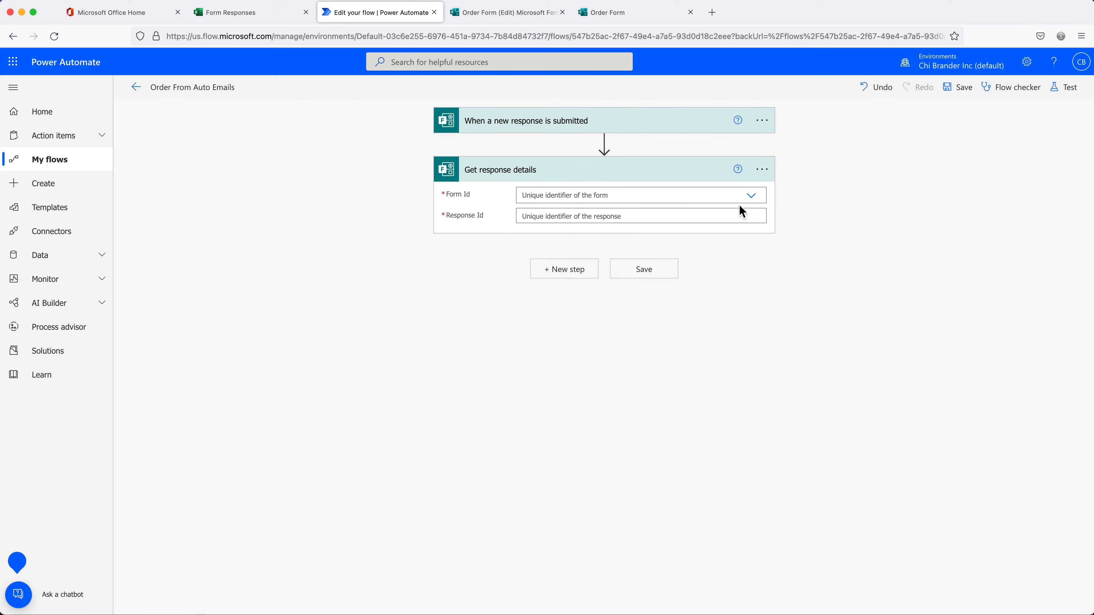
Set Get response details to Order Form with the trigger's Response Id
{"action": "left_click", "coordinate": [755, 202]}
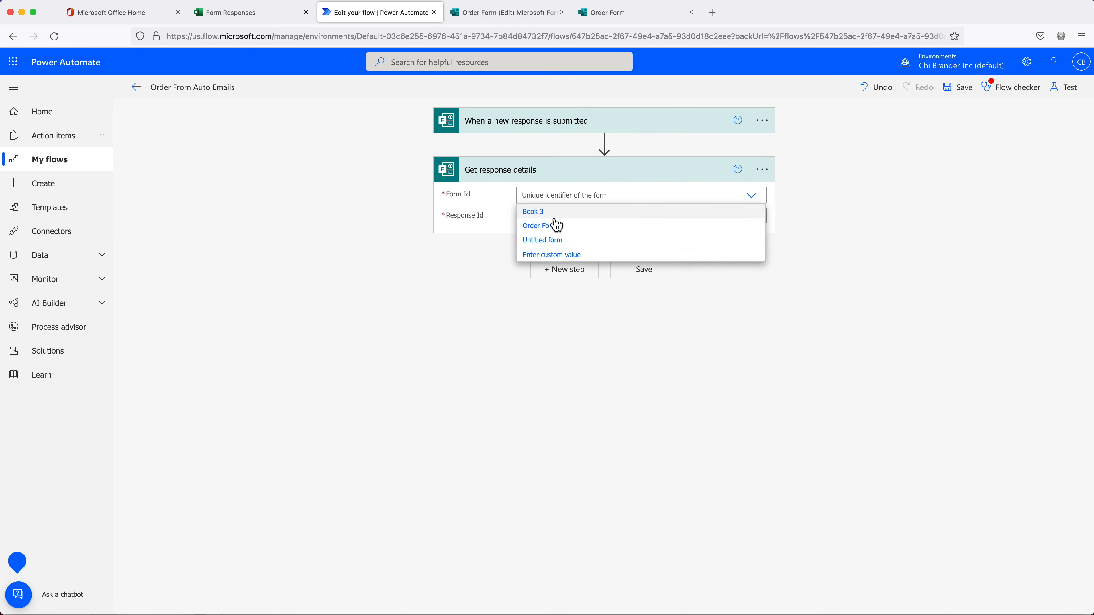
{"action": "left_click", "coordinate": [555, 226]}
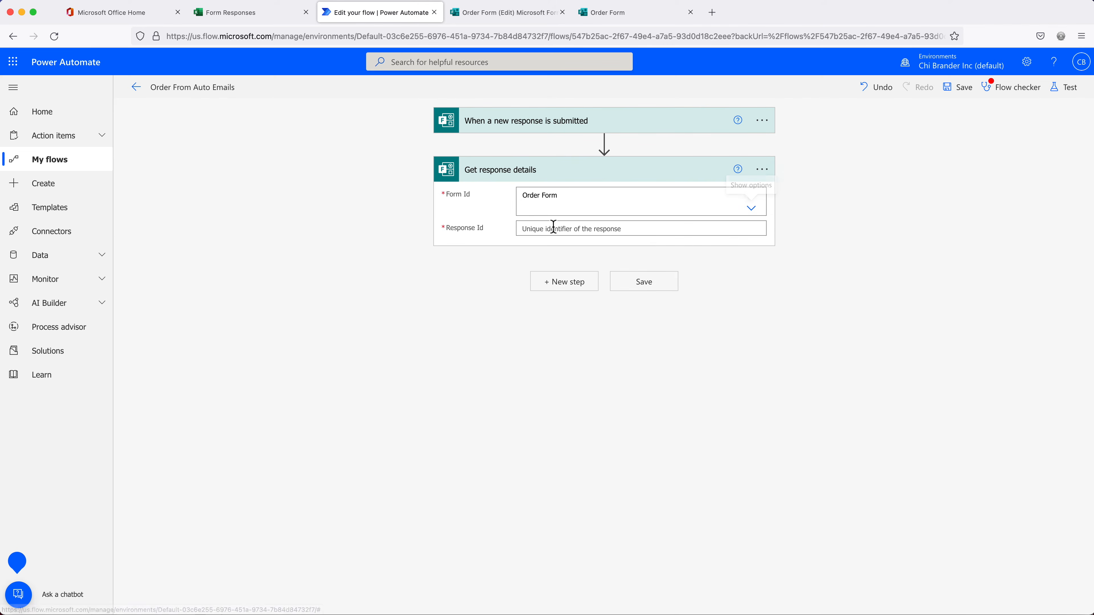
{"action": "left_click", "coordinate": [664, 233]}
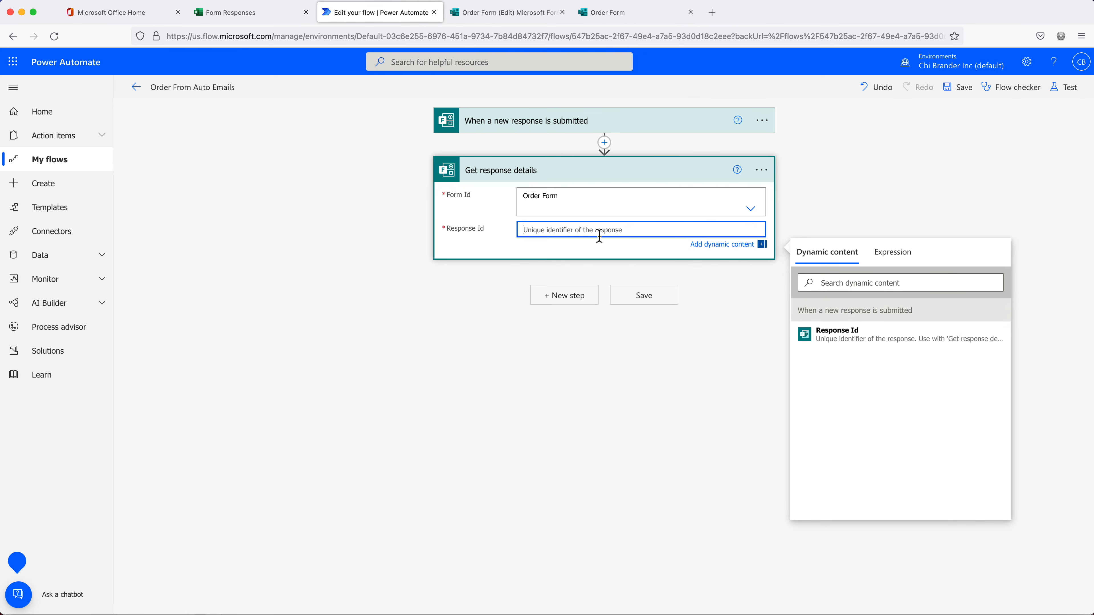
{"action": "left_click", "coordinate": [851, 341]}
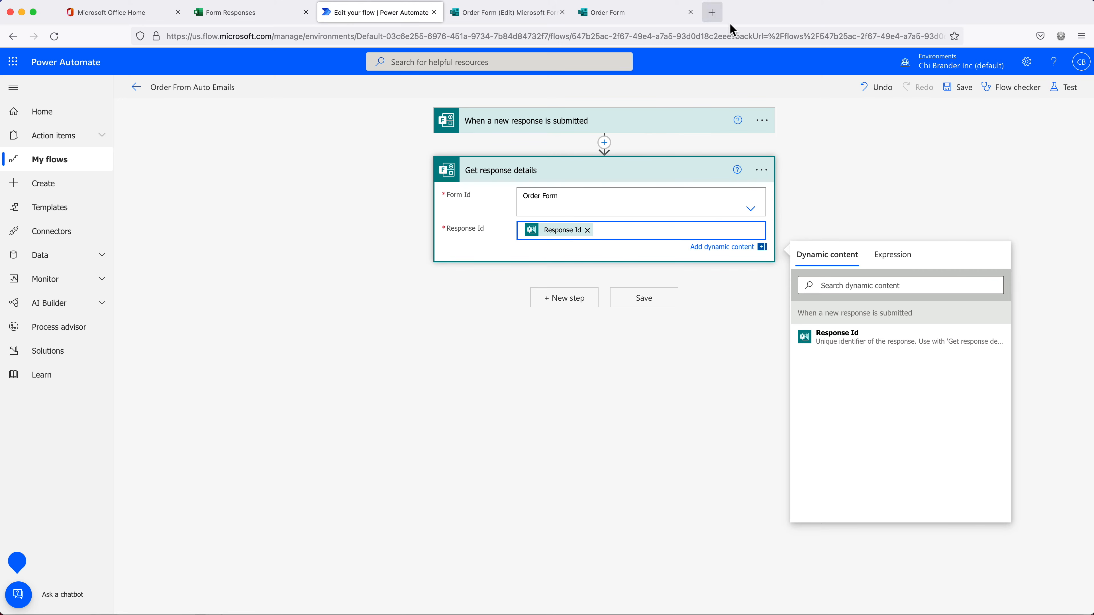
{"action": "left_click", "coordinate": [819, 219]}
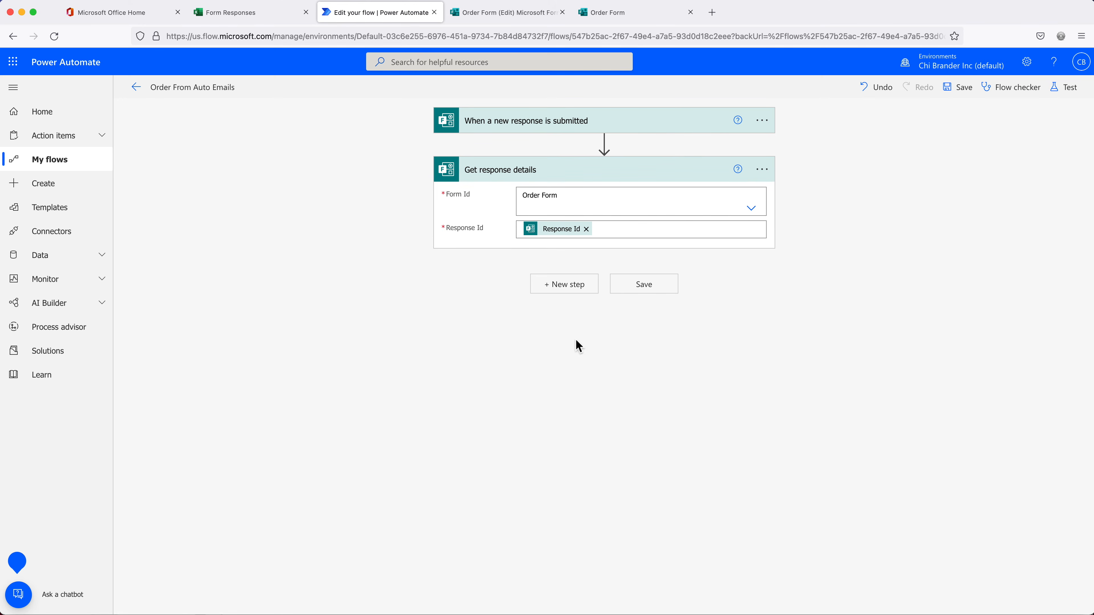
Add a Send an email (V2) step after Get response details
{"action": "left_click", "coordinate": [568, 286]}
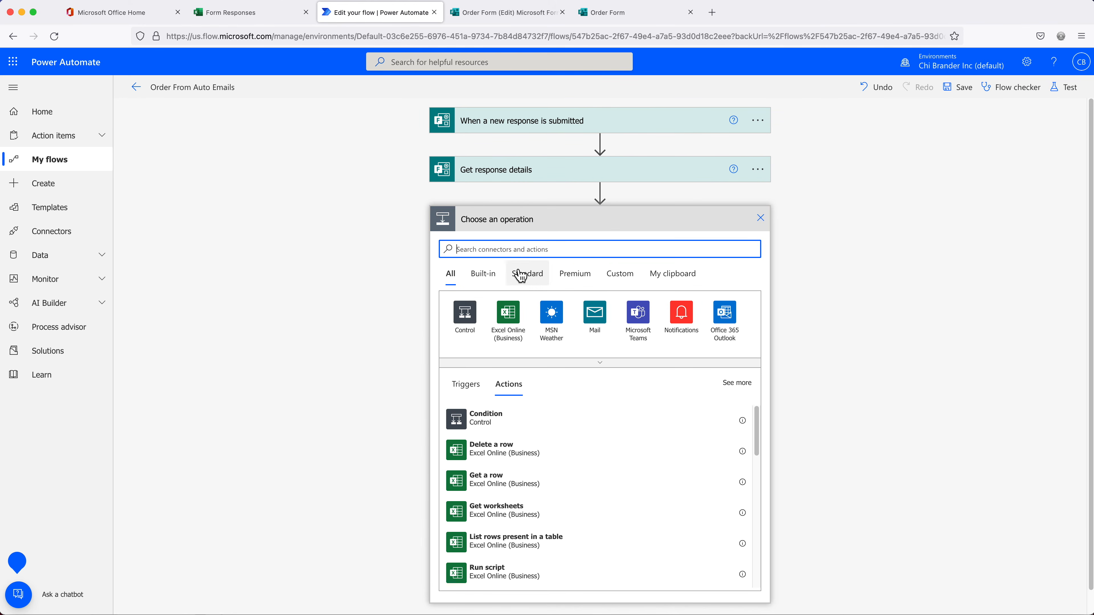
{"action": "type", "text": "email"}
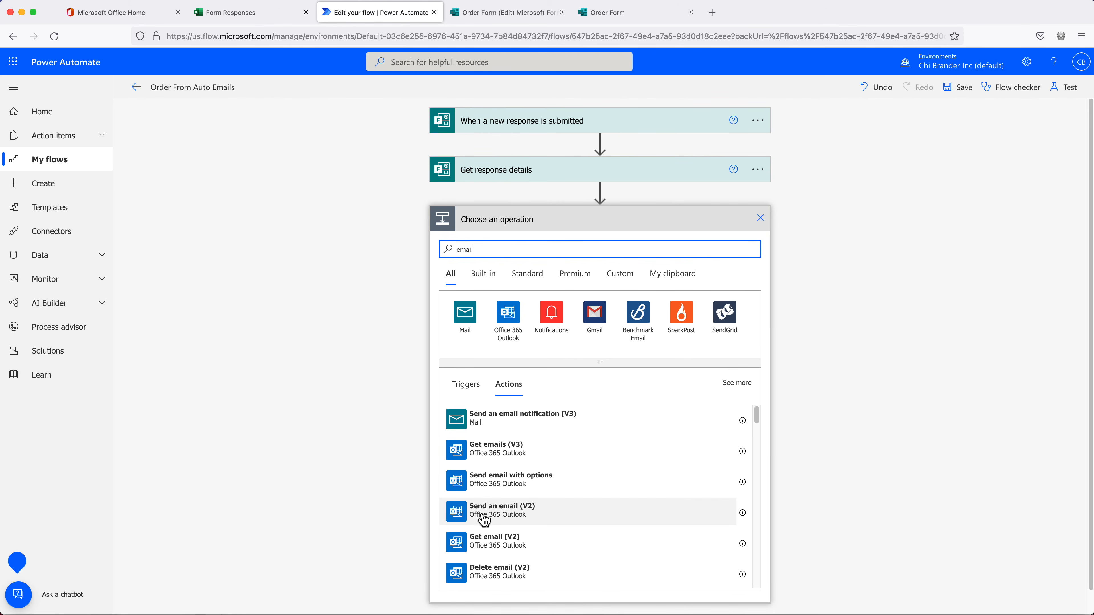
{"action": "left_click", "coordinate": [517, 520]}
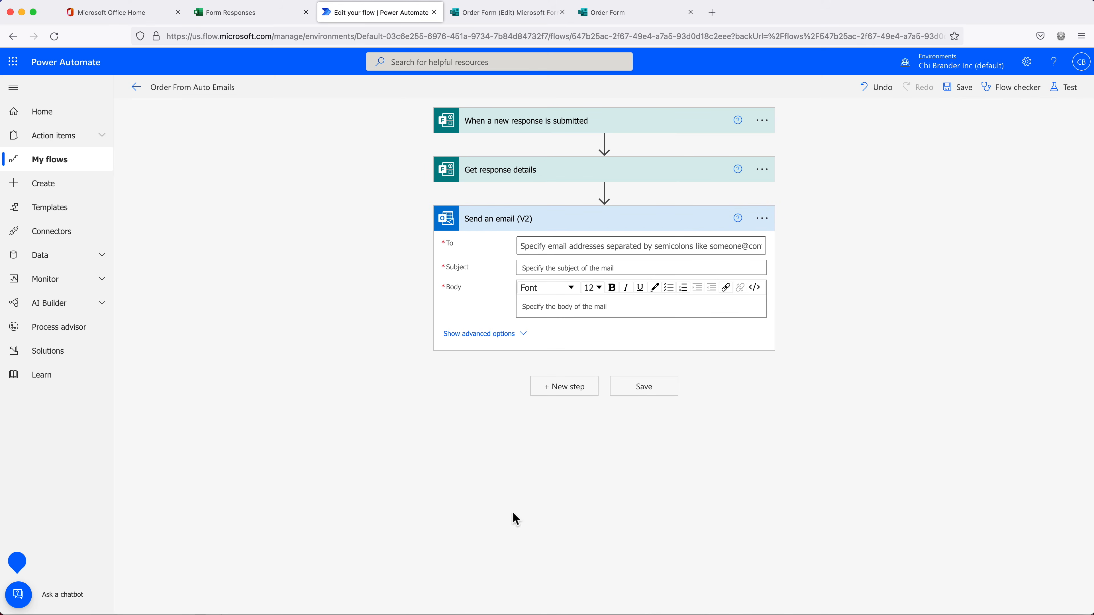
Set the email's To field to the form's Email answer from dynamic content
{"action": "left_click", "coordinate": [553, 247]}
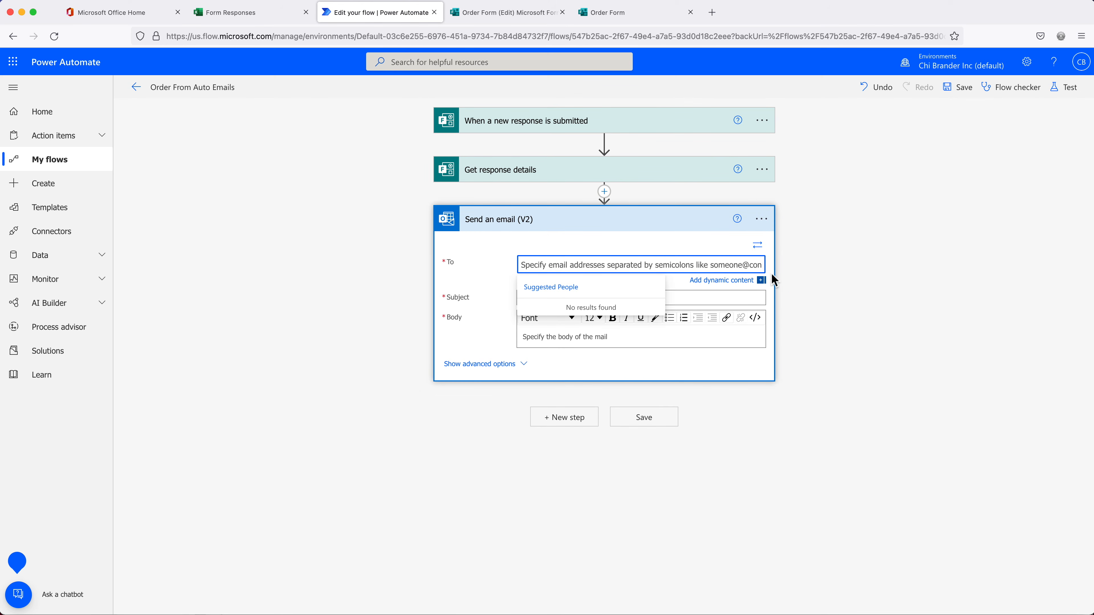
{"action": "left_click", "coordinate": [750, 281]}
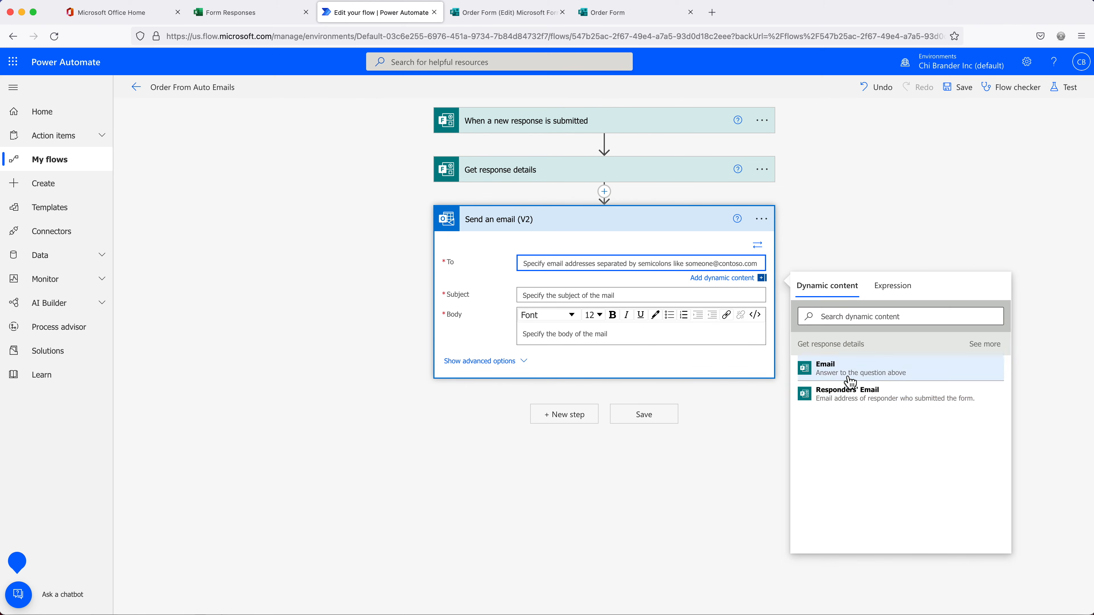
{"action": "left_click", "coordinate": [618, 24]}
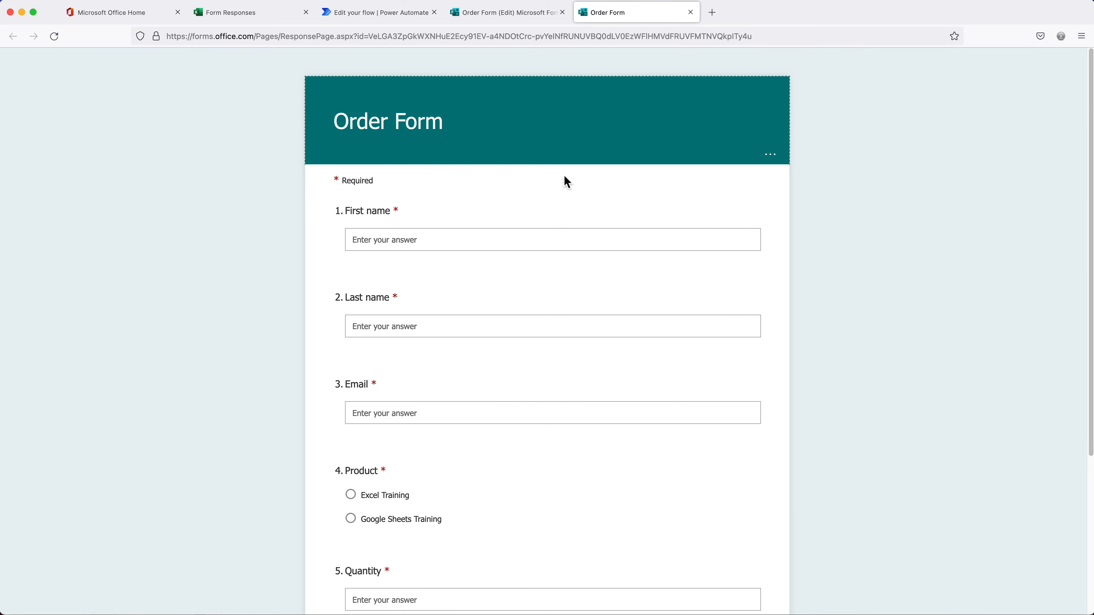
{"action": "left_click", "coordinate": [386, 17]}
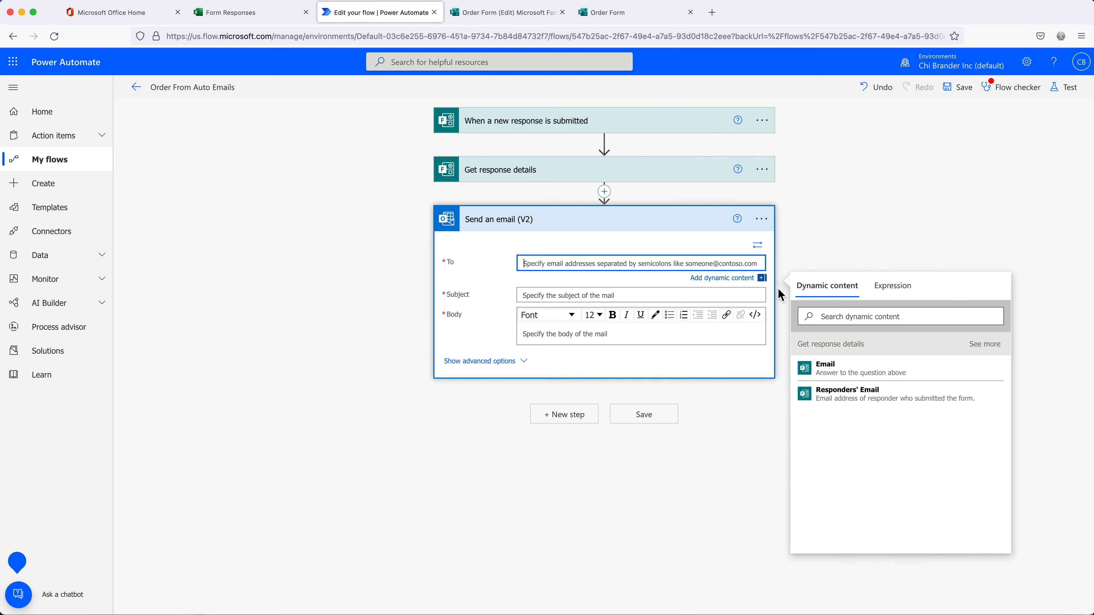
{"action": "left_click", "coordinate": [851, 374]}
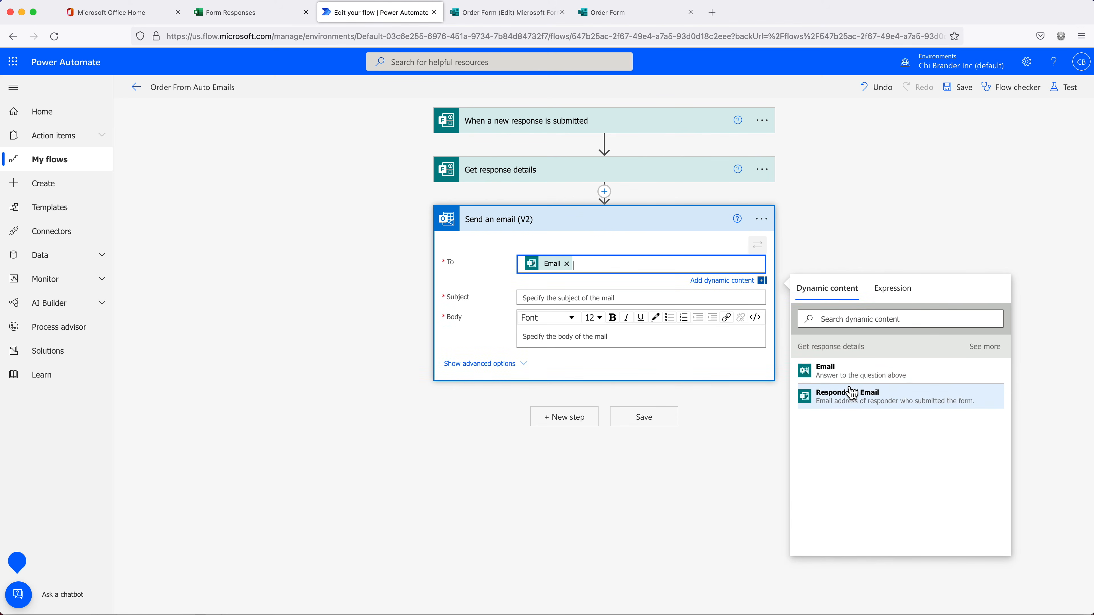
{"action": "left_click", "coordinate": [569, 299]}
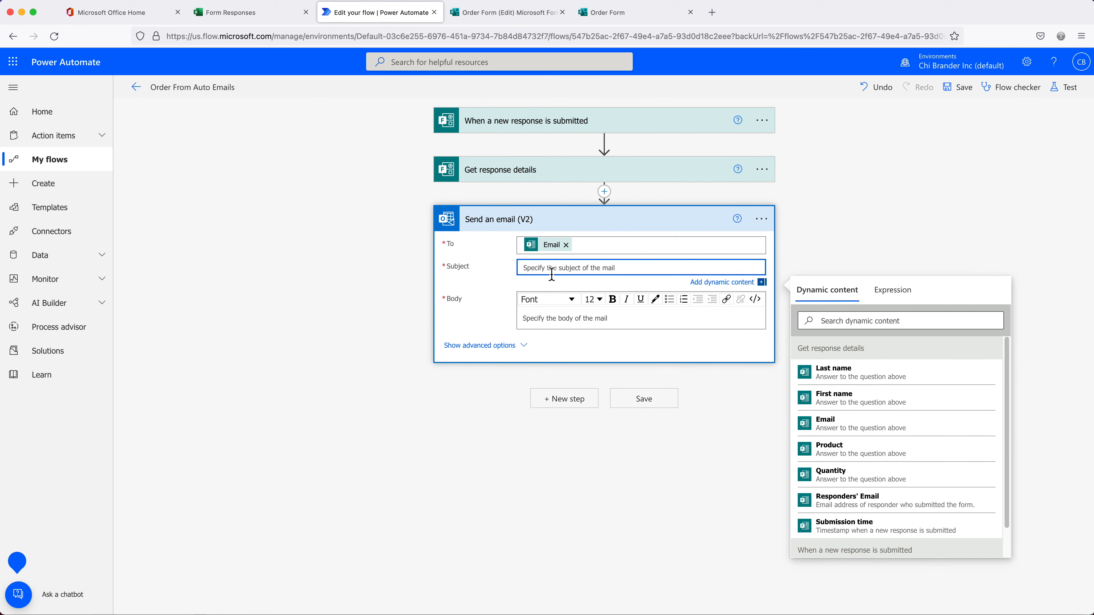
Enter the subject 'Thanks for Your Order' and begin the body with a sample greeting line
{"action": "type", "text": "Thanks for Your Order"}
{"action": "left_click", "coordinate": [565, 321]}
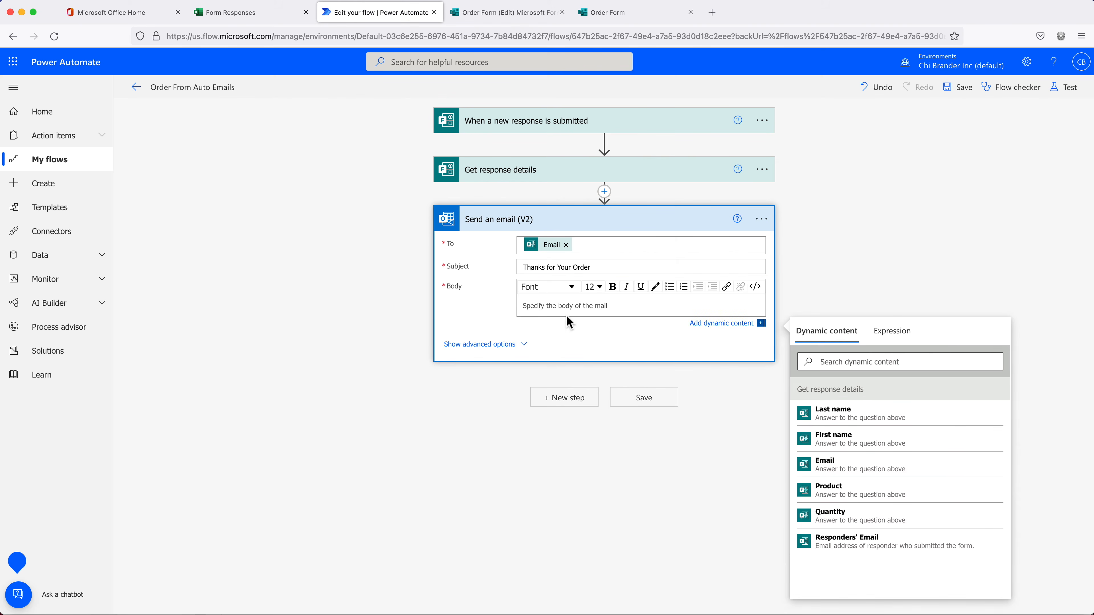
{"action": "key", "text": "Return"}
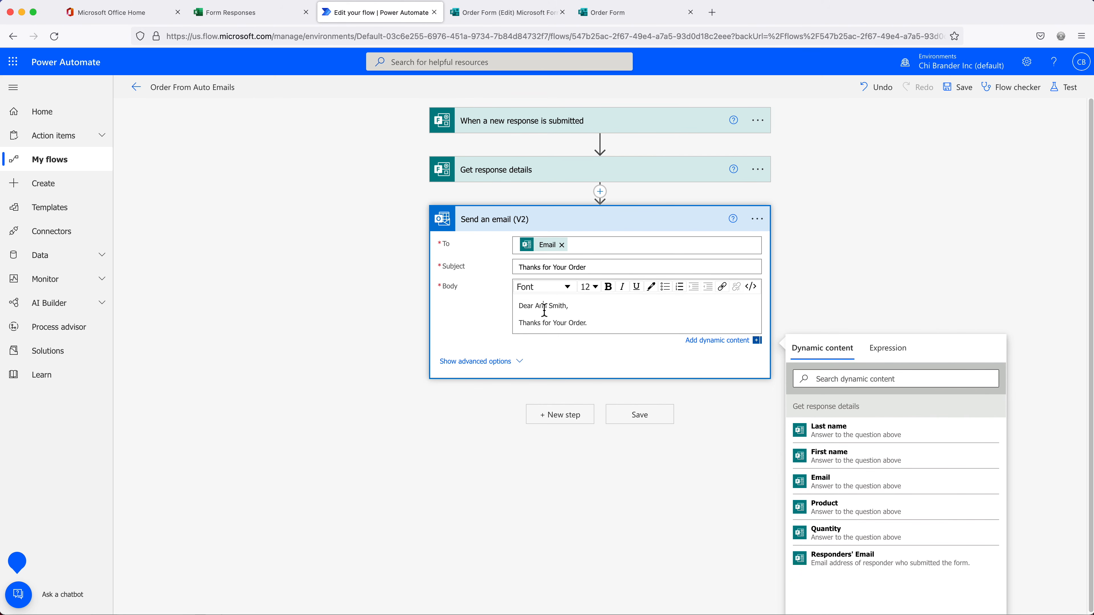
Replace the sample customer name in the greeting with the First name and Last name tokens
{"action": "double_click", "coordinate": [544, 310]}
{"action": "left_click", "coordinate": [839, 461]}
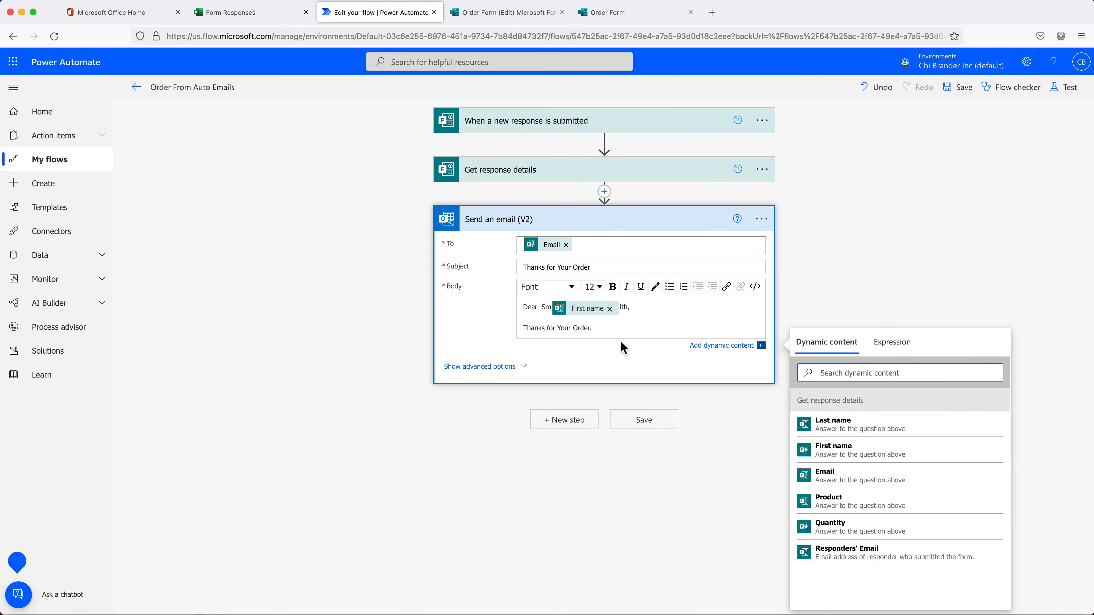
{"action": "key", "text": "BackSpace"}
{"action": "key", "text": "BackSpace"}
{"action": "key", "text": "BackSpace"}
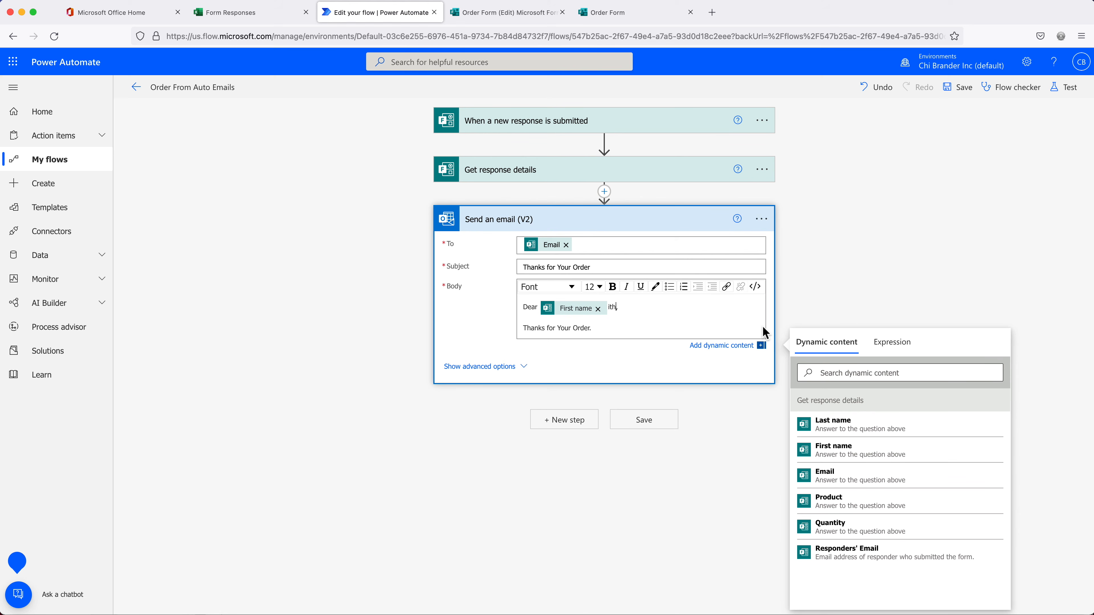
{"action": "key", "text": "BackSpace"}
{"action": "key", "text": "BackSpace"}
{"action": "key", "text": "BackSpace"}
{"action": "key", "text": "BackSpace"}
{"action": "left_click", "coordinate": [854, 432]}
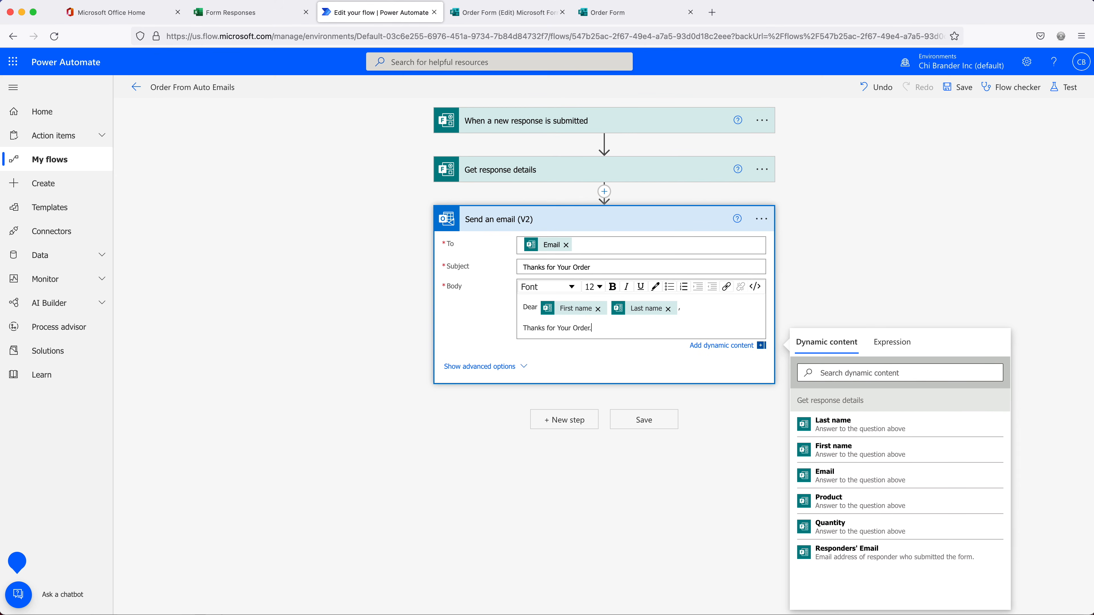
Insert the Product token after 'Product Ordered:' and the Quantity token after 'Quantity Ordered:'
{"action": "key", "text": "Return"}
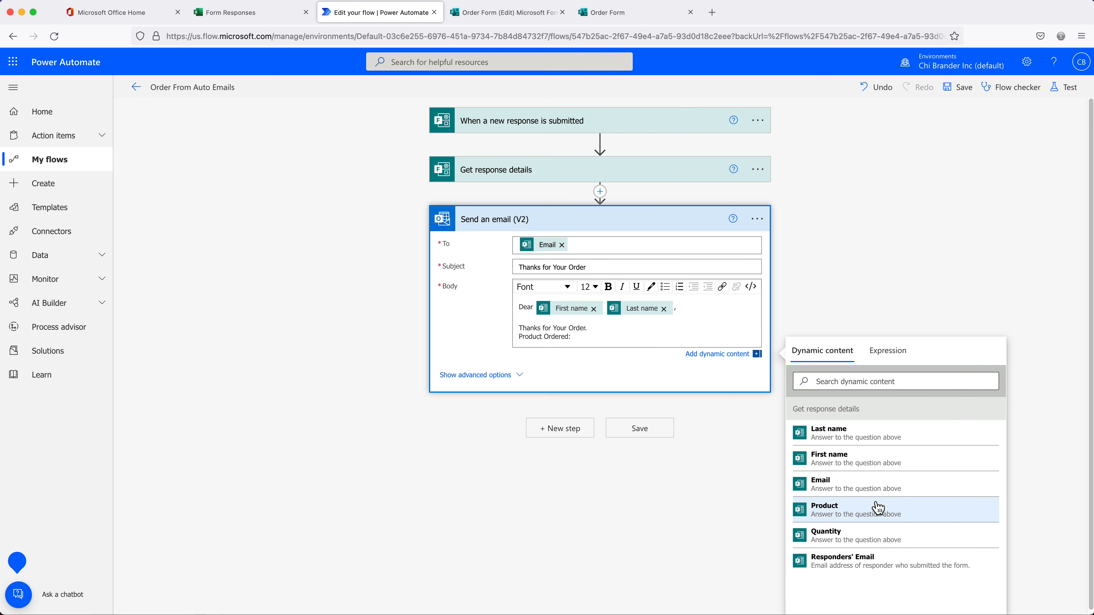
{"action": "left_click", "coordinate": [848, 516]}
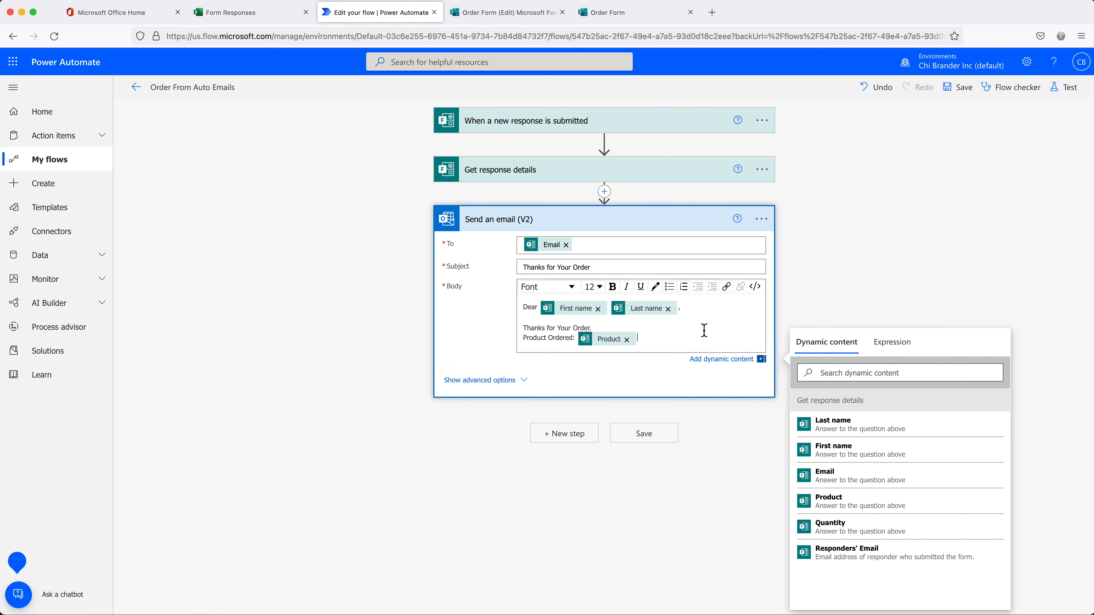
{"action": "key", "text": "Return"}
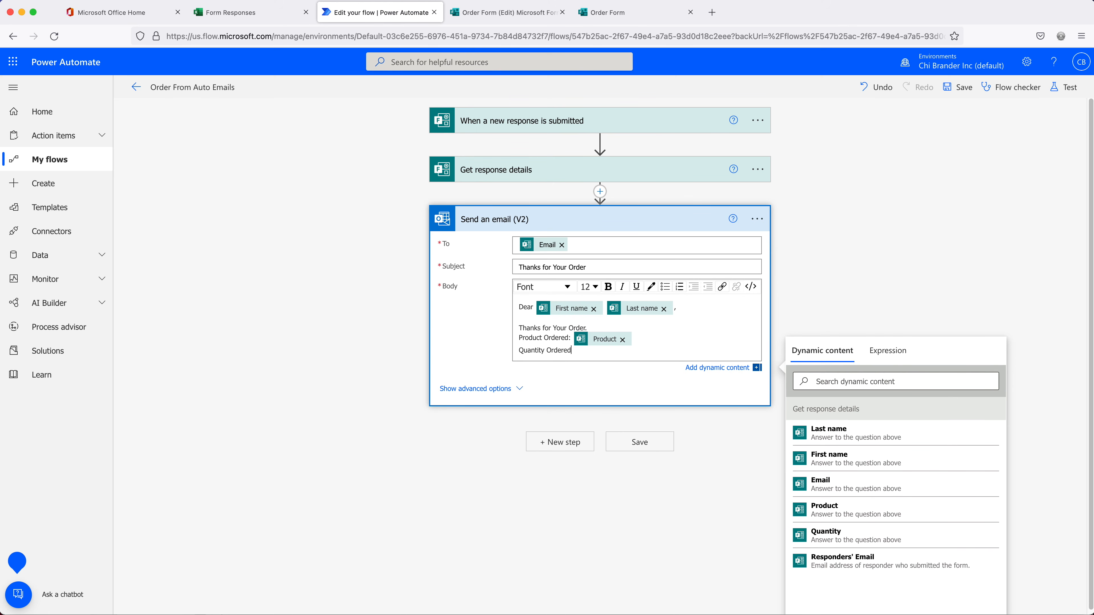
{"action": "left_click", "coordinate": [908, 538]}
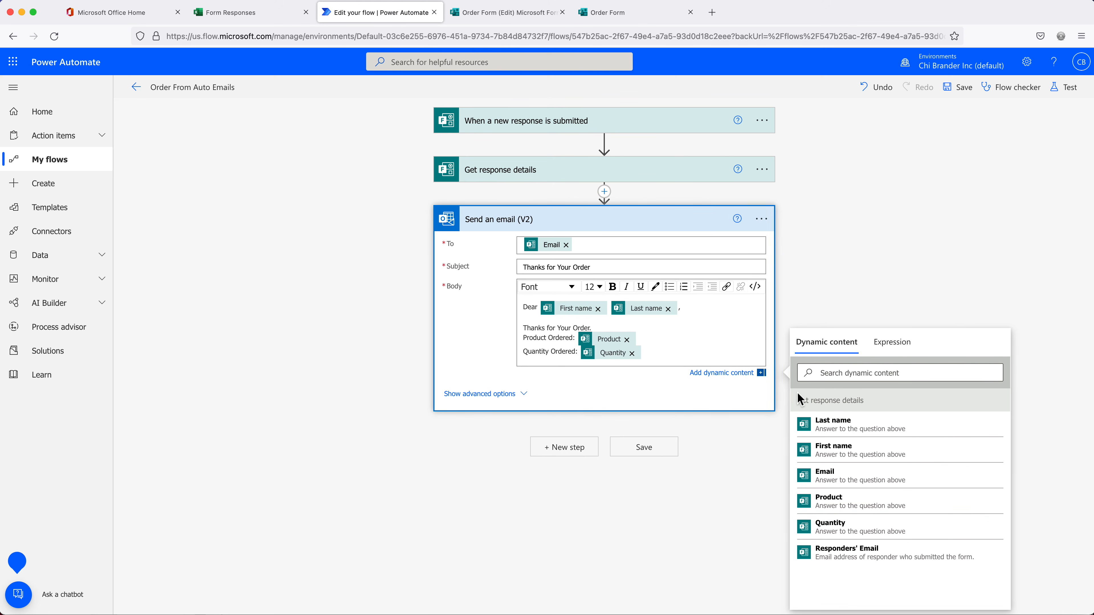
{"action": "key", "text": "Return"}
Sign off with 'Best Regards, Order Processing' and bold the 'Thanks for Your Order.' line
{"action": "type", "text": "Best Regards"}
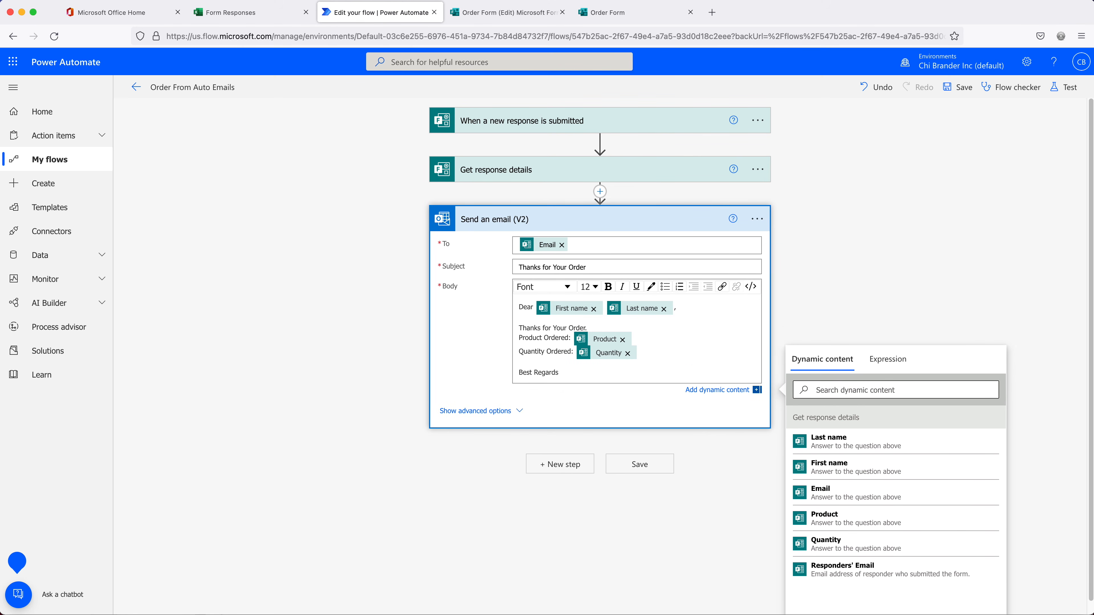
{"action": "type", "text": ","}
{"action": "key", "text": "Return"}
{"action": "type", "text": "Order Processin"}
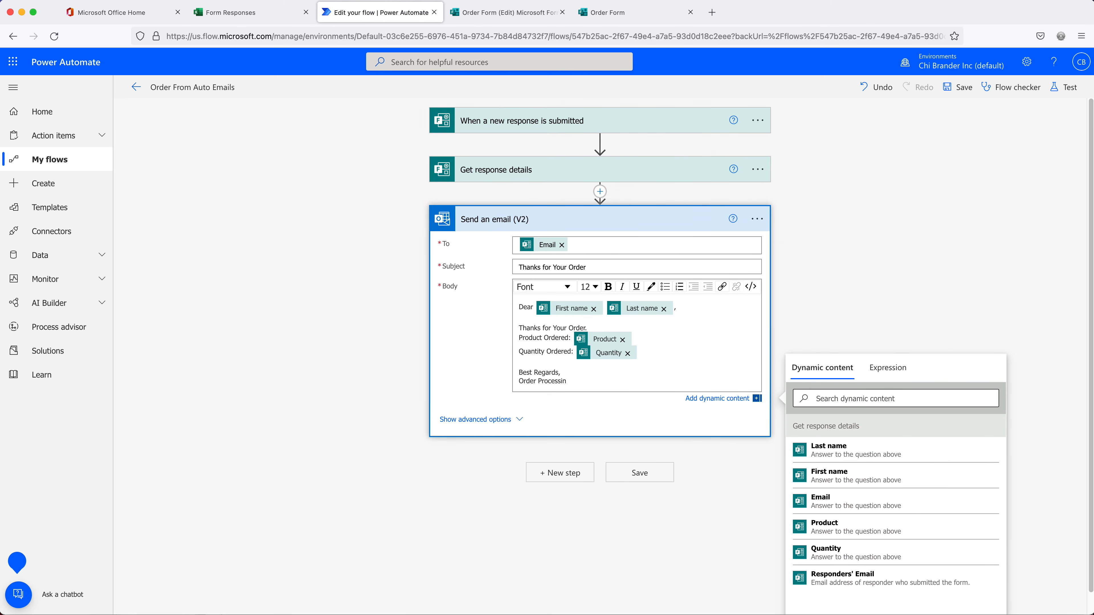
{"action": "type", "text": "g"}
{"action": "left_click_drag", "start_coordinate": [598, 328], "coordinate": [517, 330]}
{"action": "left_click", "coordinate": [608, 287]}
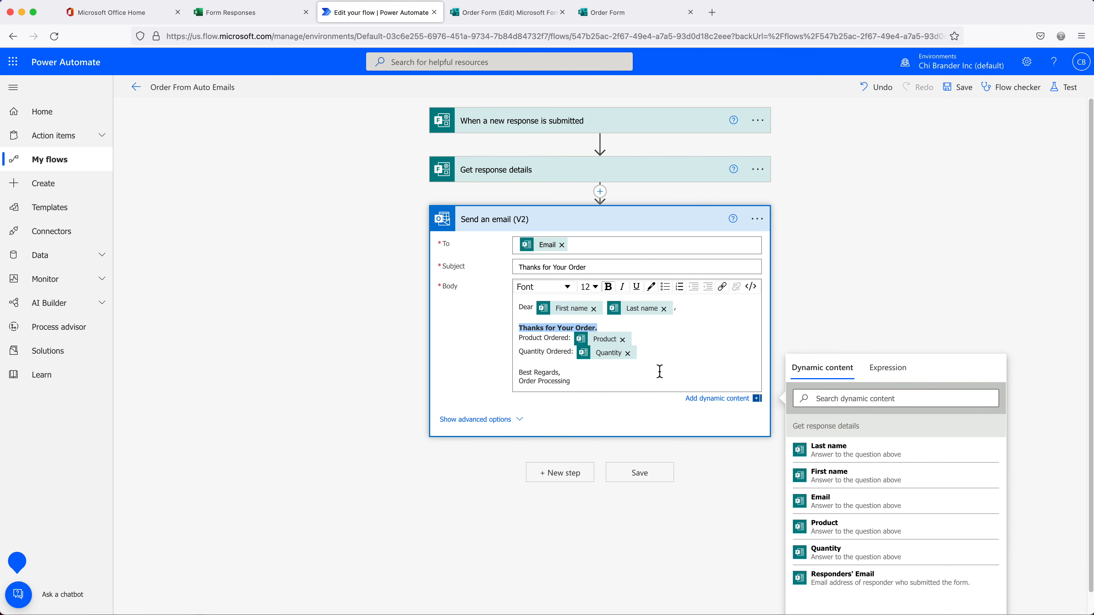
{"action": "left_click", "coordinate": [660, 384]}
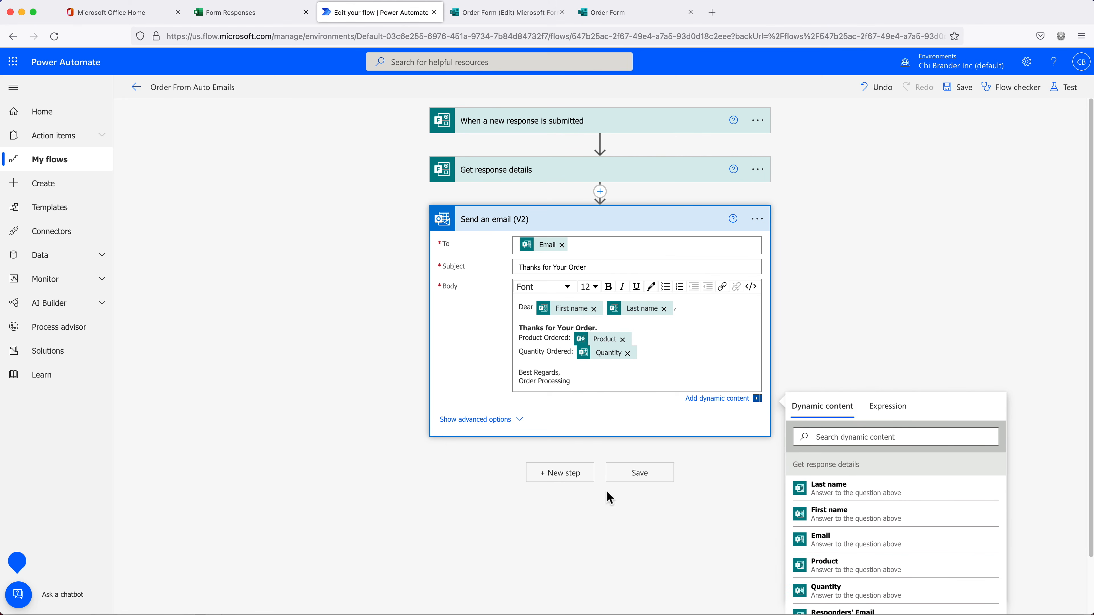
Save the Order From Auto Emails flow and confirm the 'Your flow is ready to go' message
{"action": "left_click", "coordinate": [646, 478]}
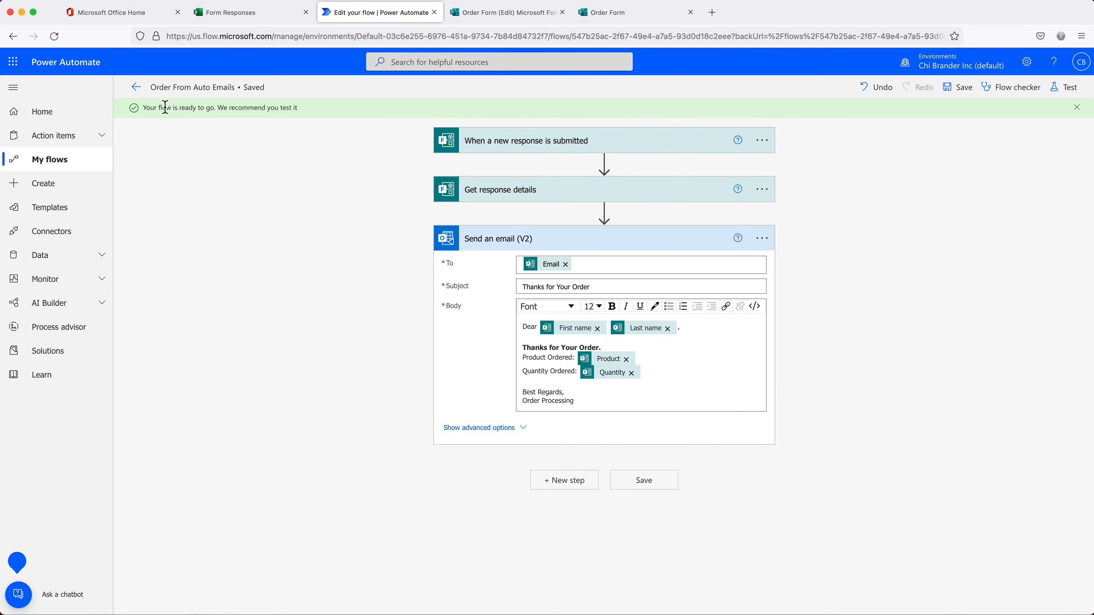
{"action": "left_click_drag", "start_coordinate": [160, 108], "coordinate": [339, 108]}
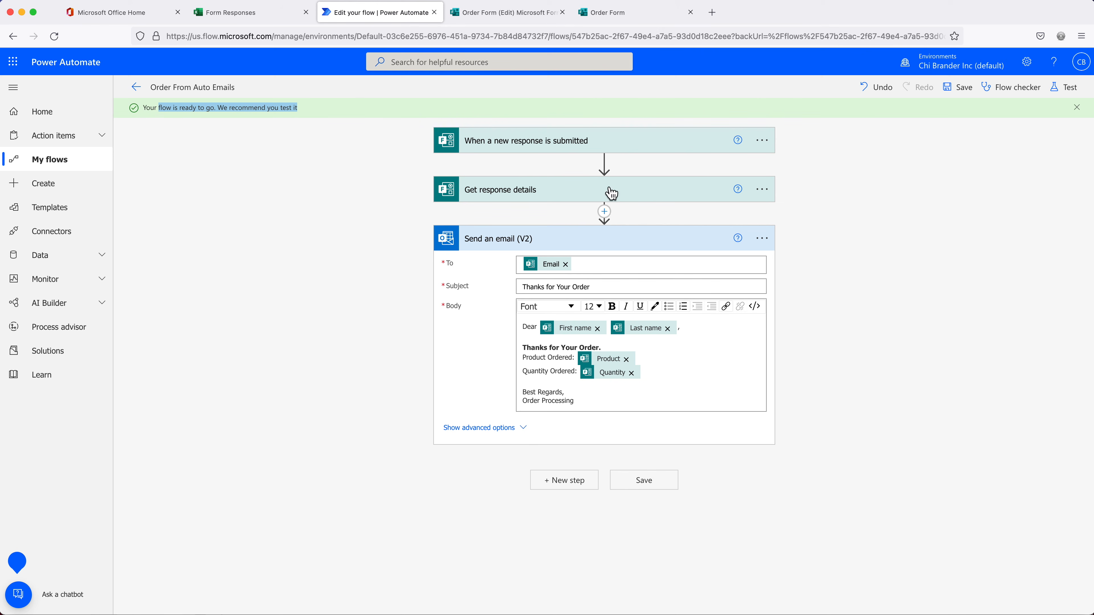
Submit a test order with the customer's name and e-mail, Google Sheets Training, quantity 2
{"action": "left_click", "coordinate": [611, 17]}
{"action": "left_click", "coordinate": [472, 243]}
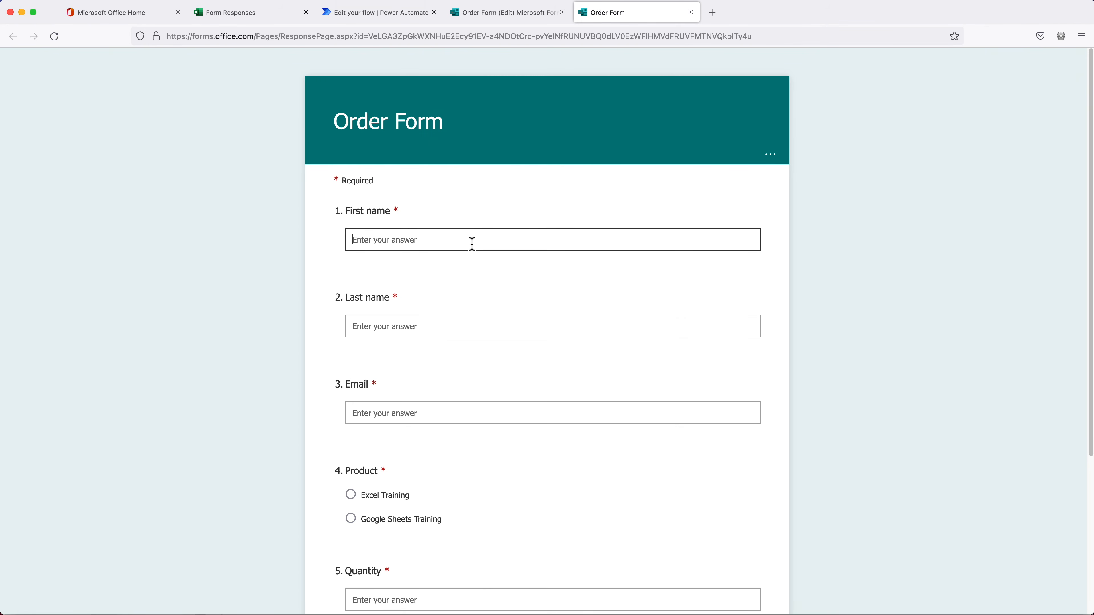
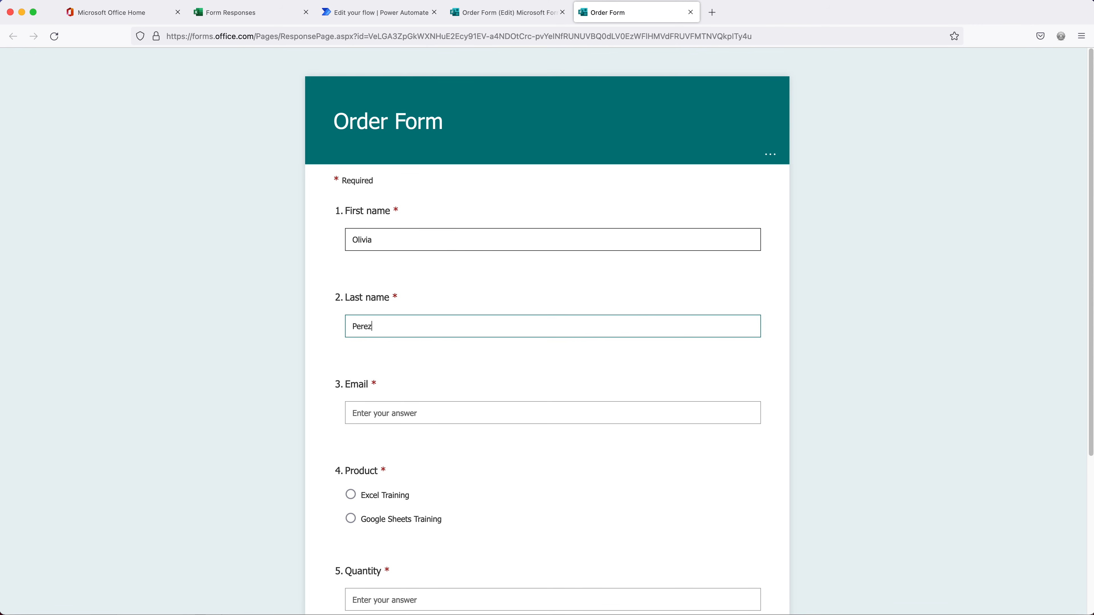
{"action": "left_click", "coordinate": [398, 413]}
{"action": "key", "text": "super+v"}
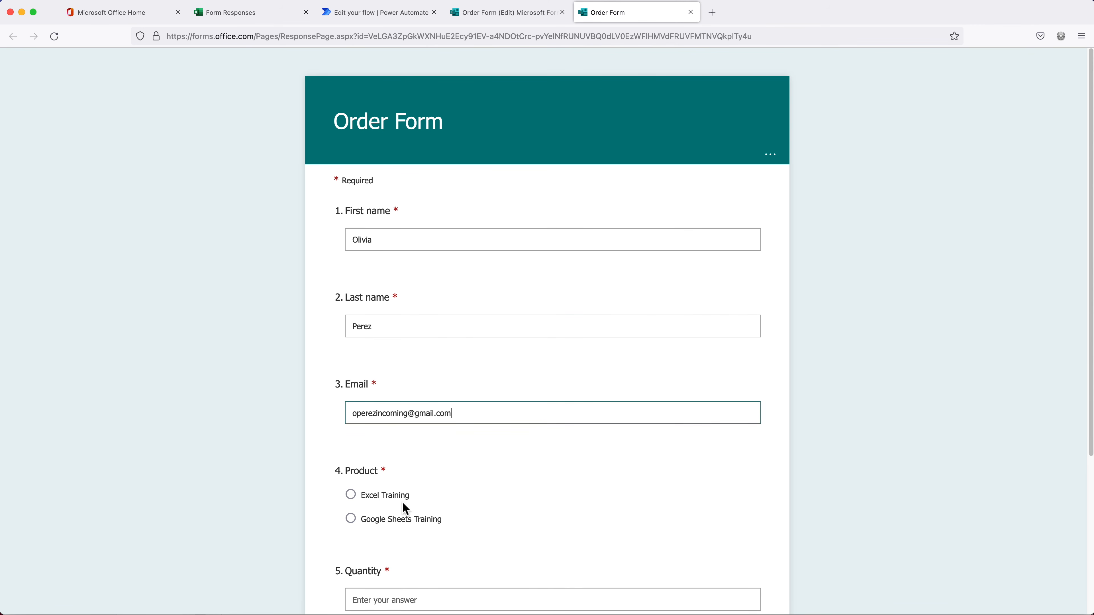
{"action": "left_click", "coordinate": [395, 519]}
{"action": "scroll", "coordinate": [421, 562], "scroll_direction": "down", "scroll_amount": 2}
{"action": "left_click", "coordinate": [406, 518]}
{"action": "type", "text": "2"}
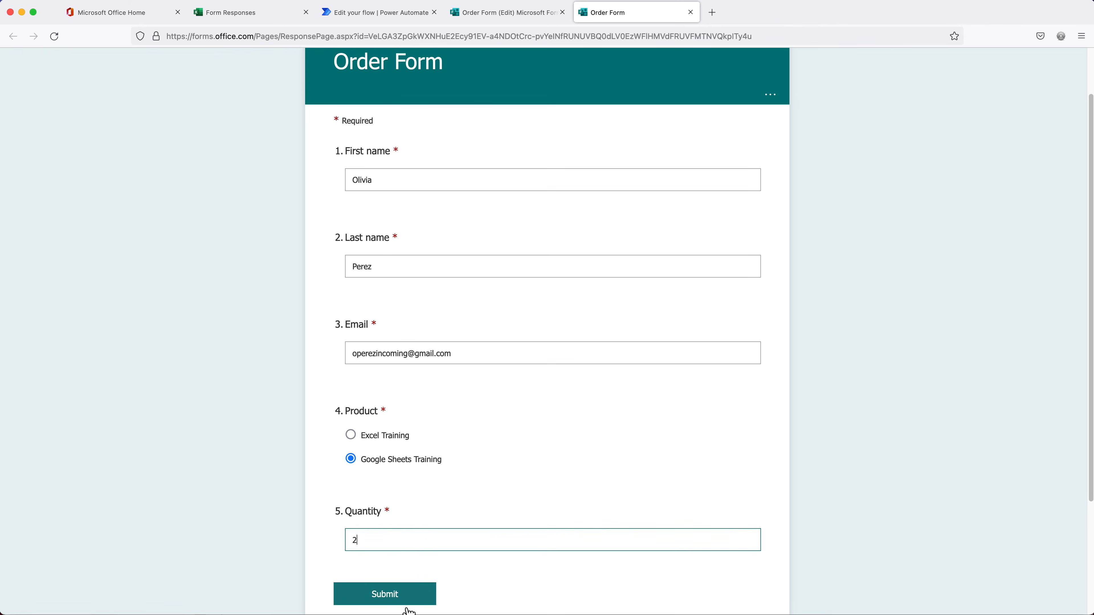
{"action": "scroll", "coordinate": [394, 458], "scroll_direction": "down", "scroll_amount": 4}
{"action": "left_click", "coordinate": [392, 456]}
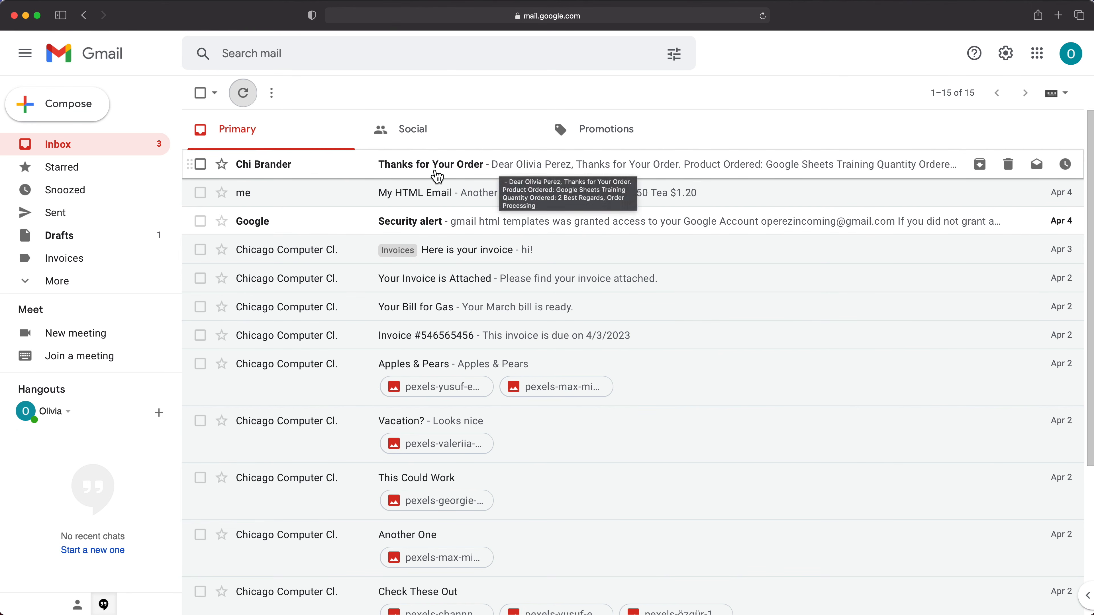
Open the 'Thanks for Your Order' email, check Google Sheets Training quantity 2, return to inbox
{"action": "left_click", "coordinate": [453, 171]}
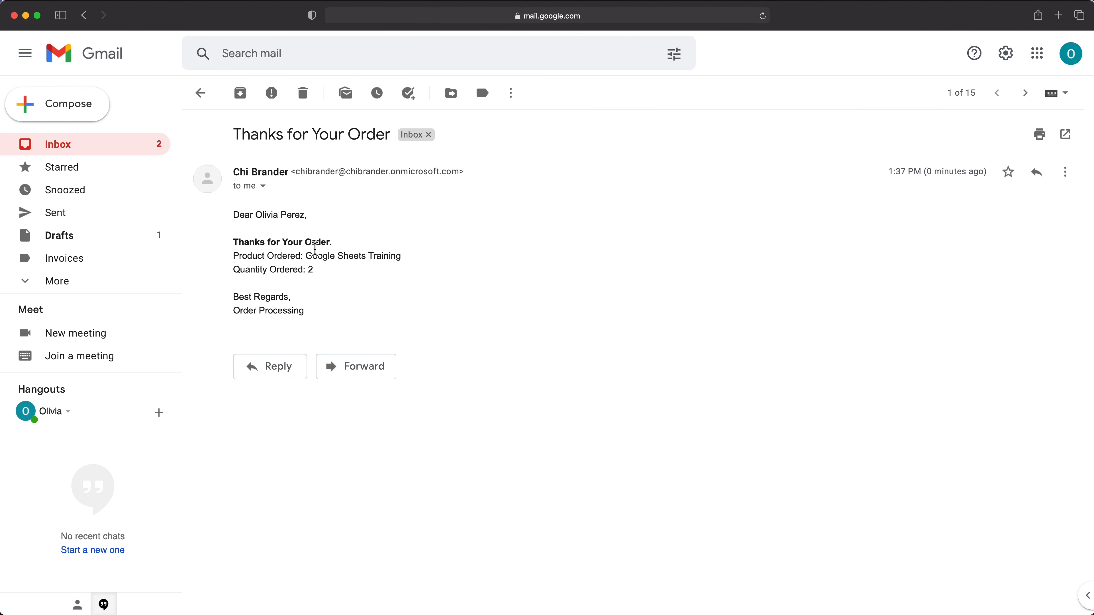
{"action": "left_click_drag", "start_coordinate": [305, 244], "coordinate": [354, 295]}
{"action": "left_click", "coordinate": [354, 298]}
{"action": "left_click", "coordinate": [200, 93]}
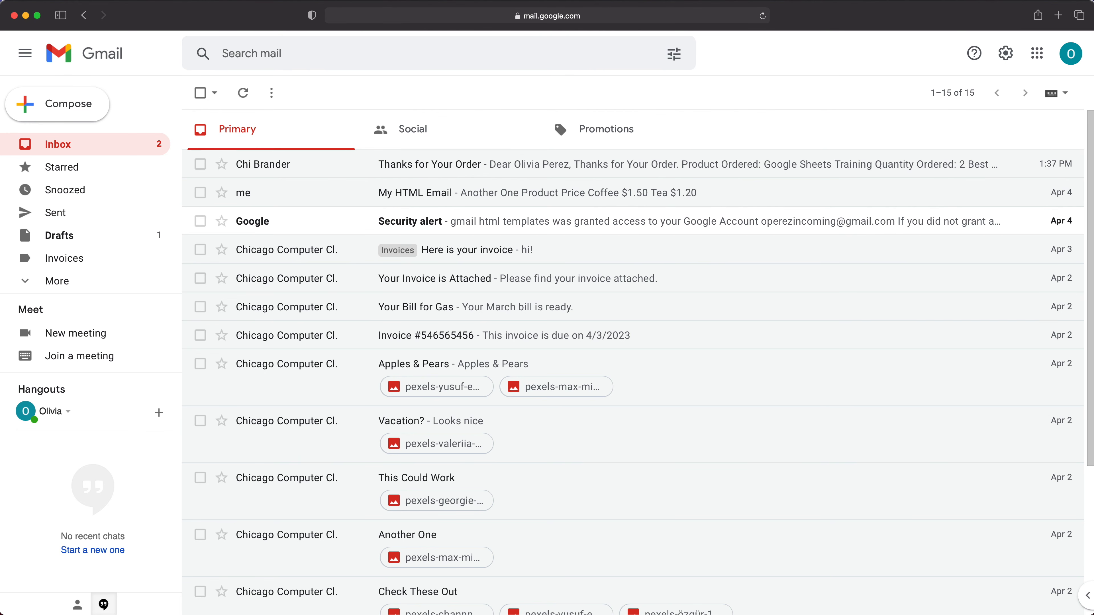